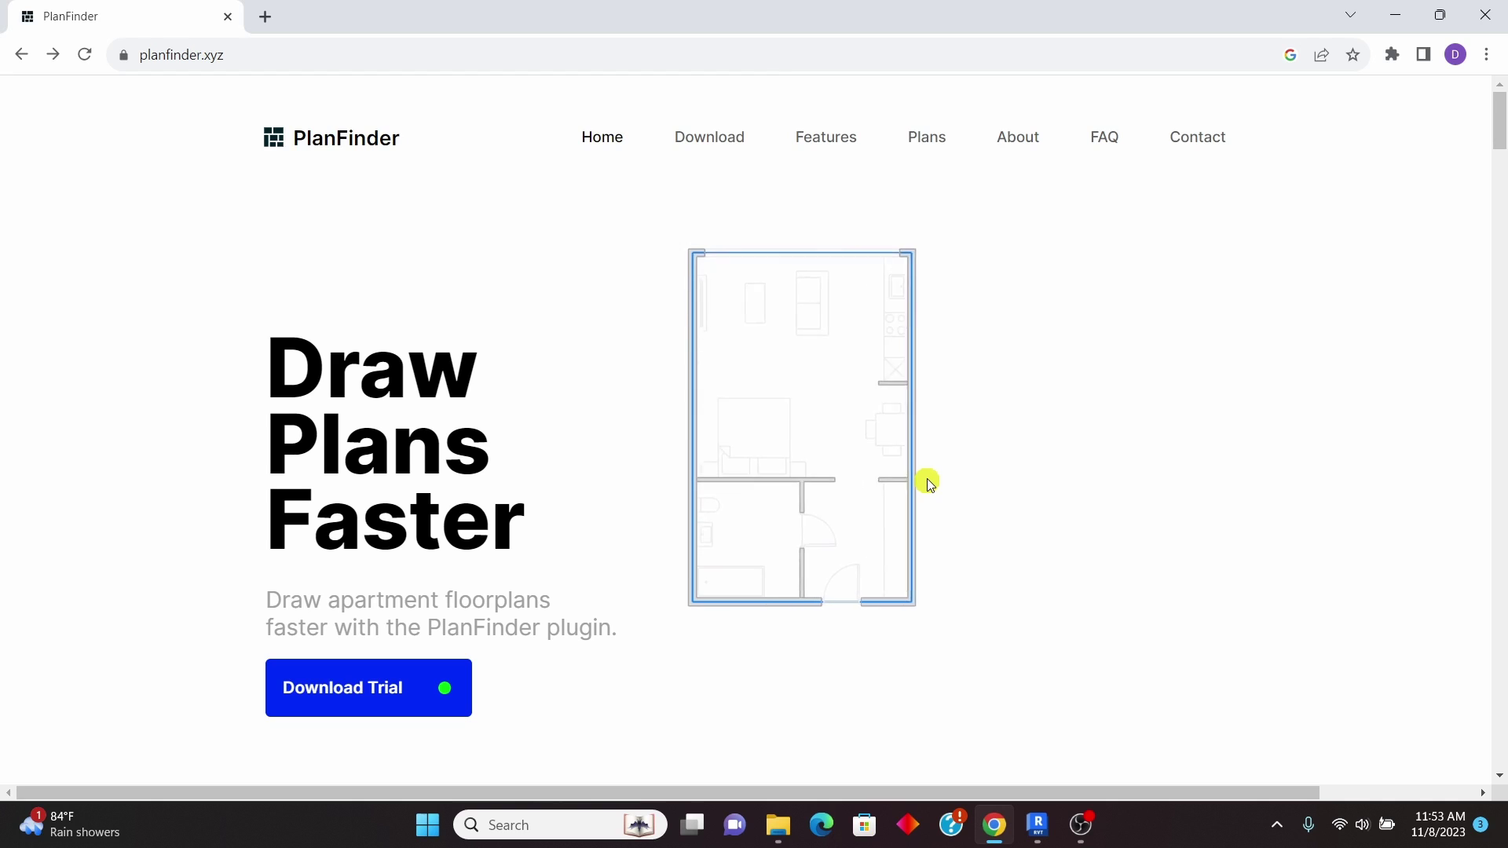
View the PlanFinder tools in Revit and return to the PlanFinder website in Chrome.
mouse_move(1038, 823)
click(1047, 733)
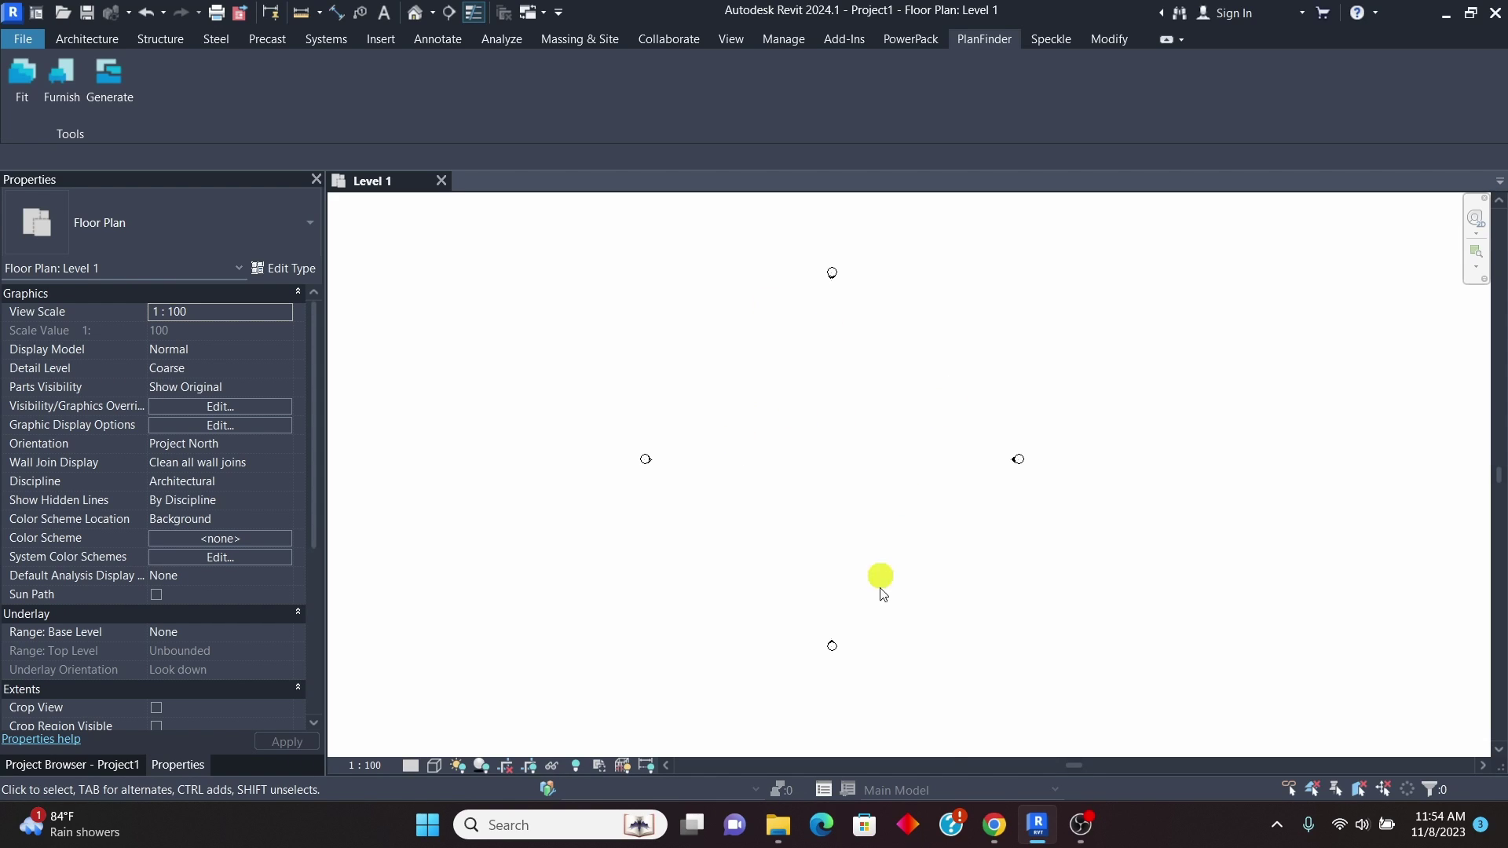
mouse_move(994, 825)
click(1002, 722)
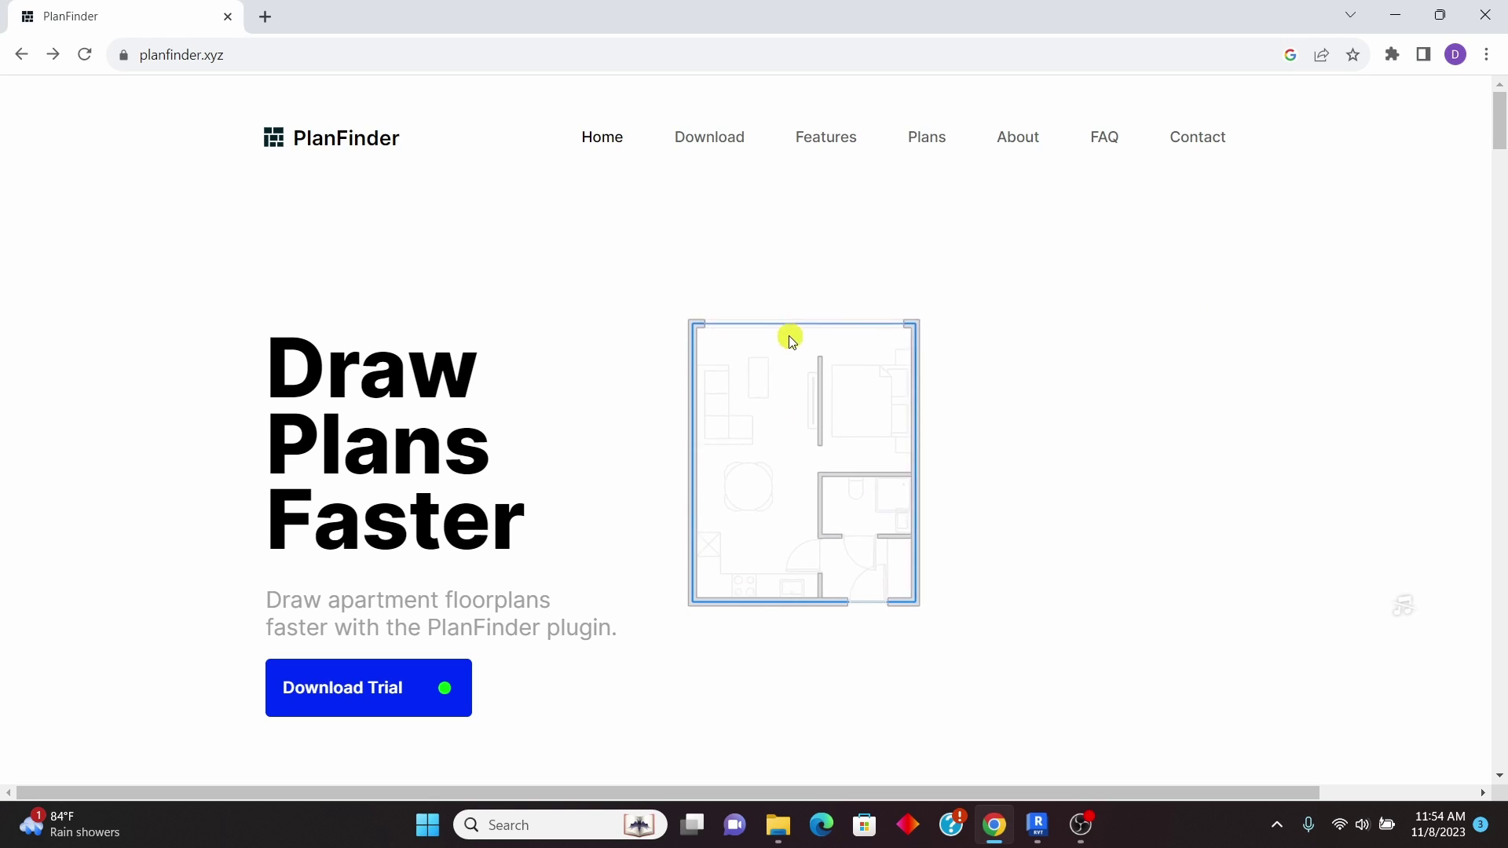
Examine the PlanFinder home page's feature descriptions, supported design programs and trial download option.
scroll(751, 370, down, 10)
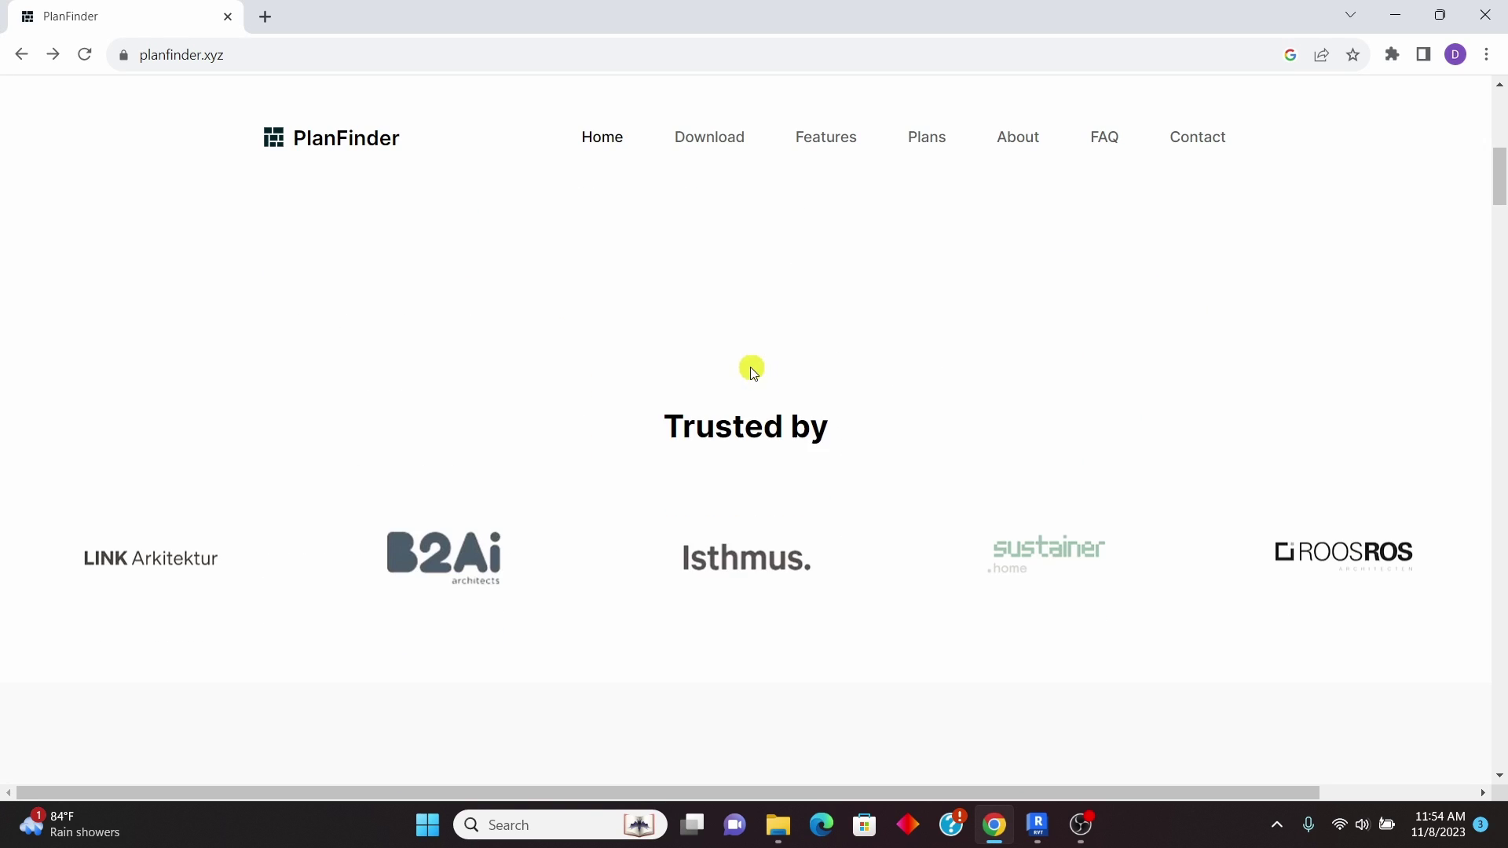
scroll(750, 372, down, 8)
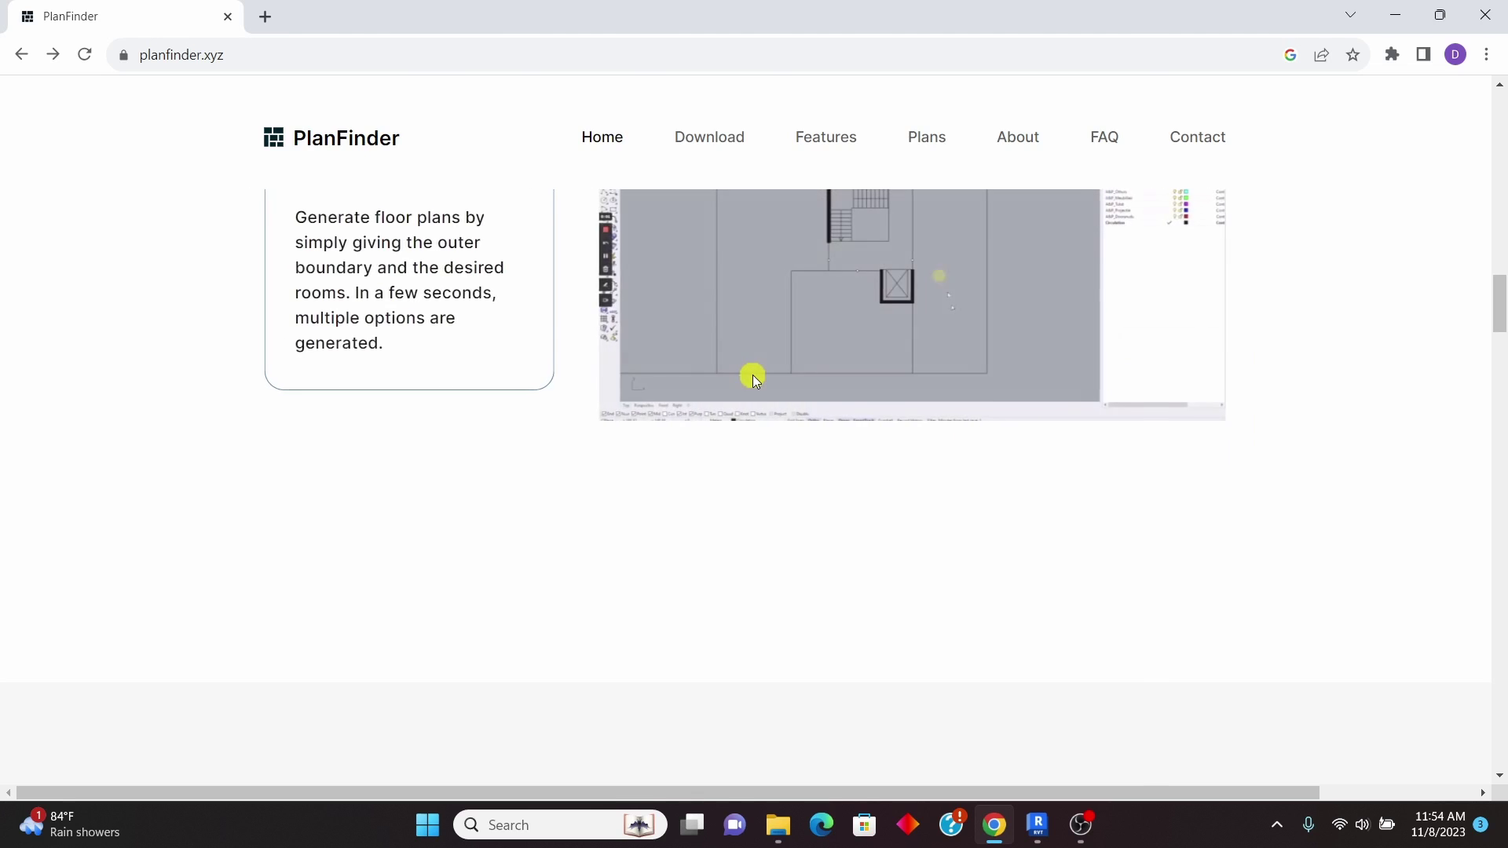
scroll(757, 381, down, 8)
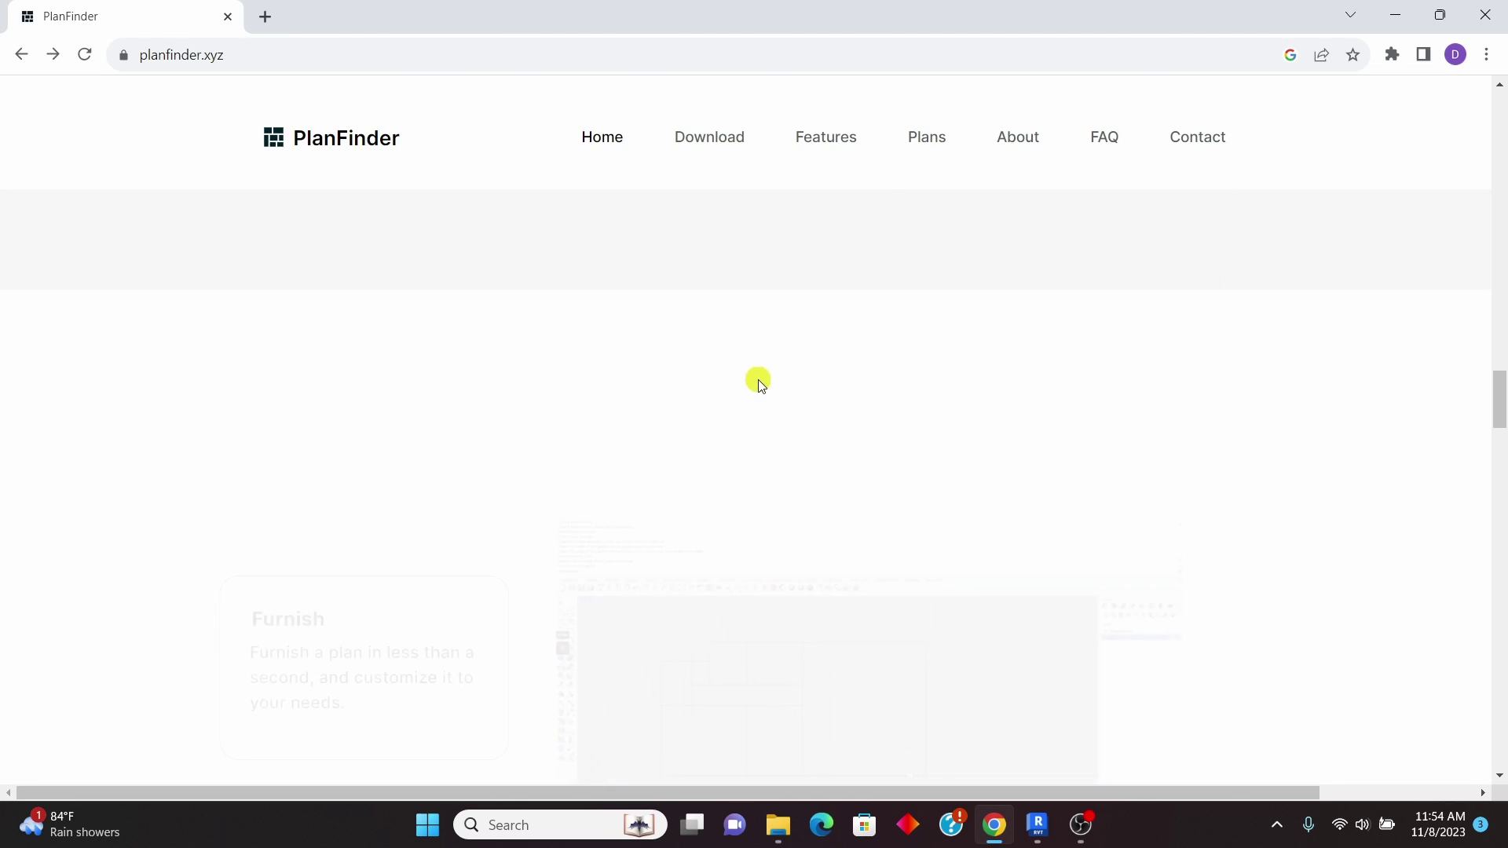
scroll(764, 374, down, 8)
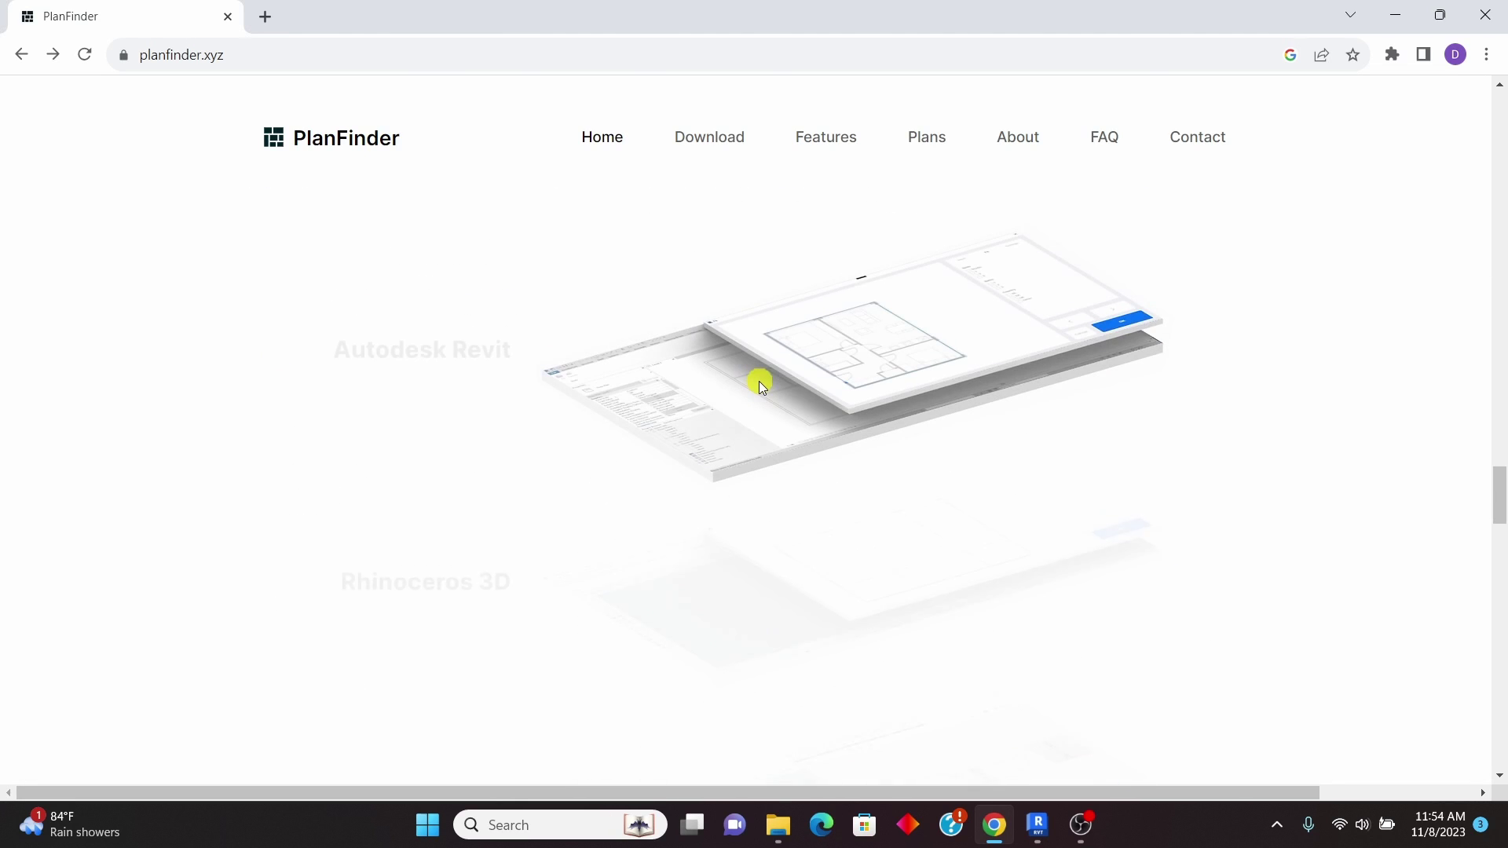
scroll(711, 391, down, 3)
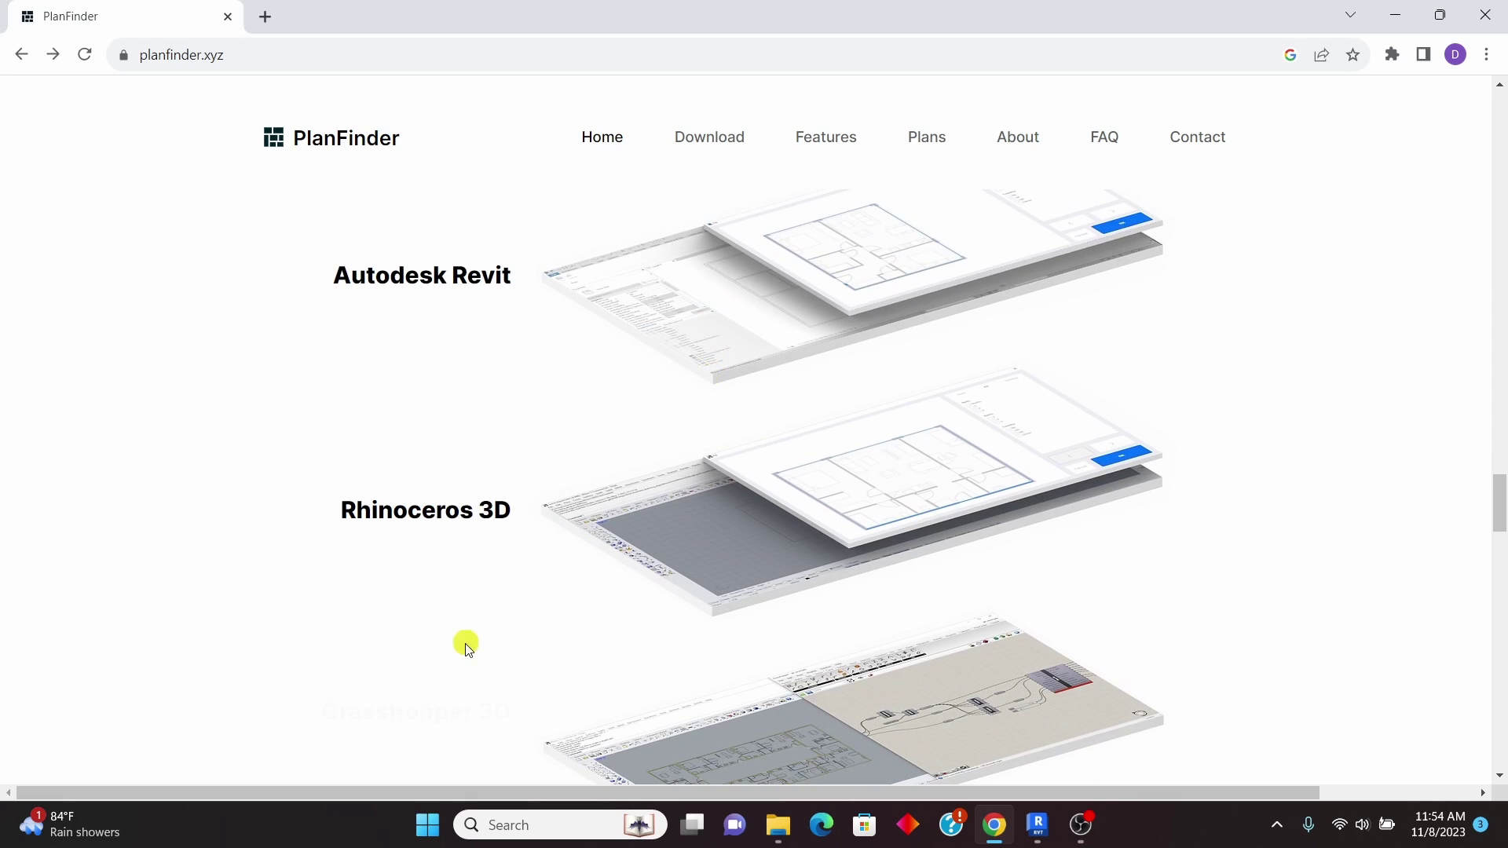
scroll(703, 509, up, 3)
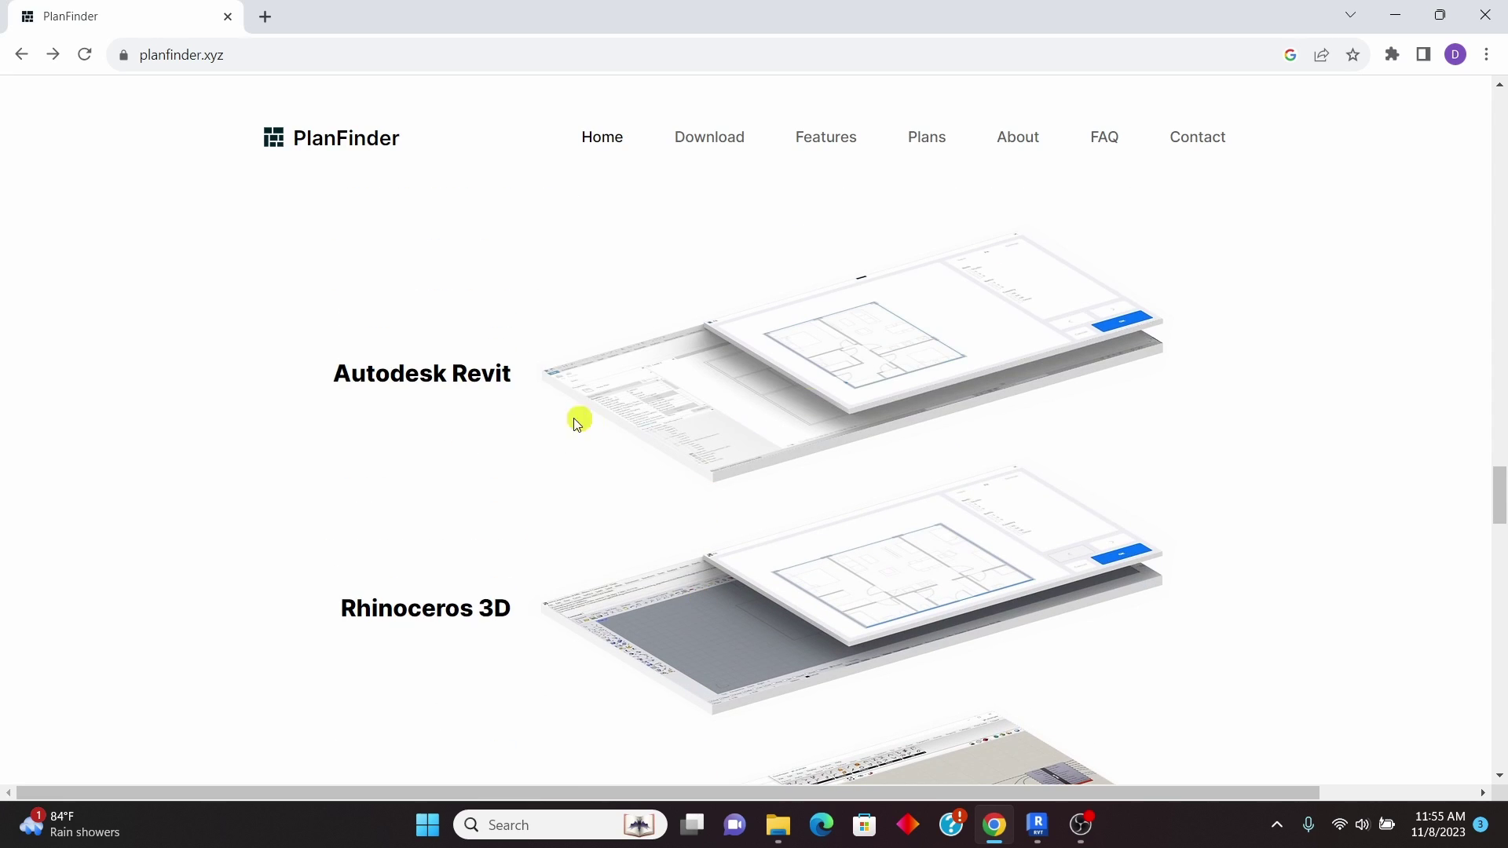
scroll(836, 410, down, 10)
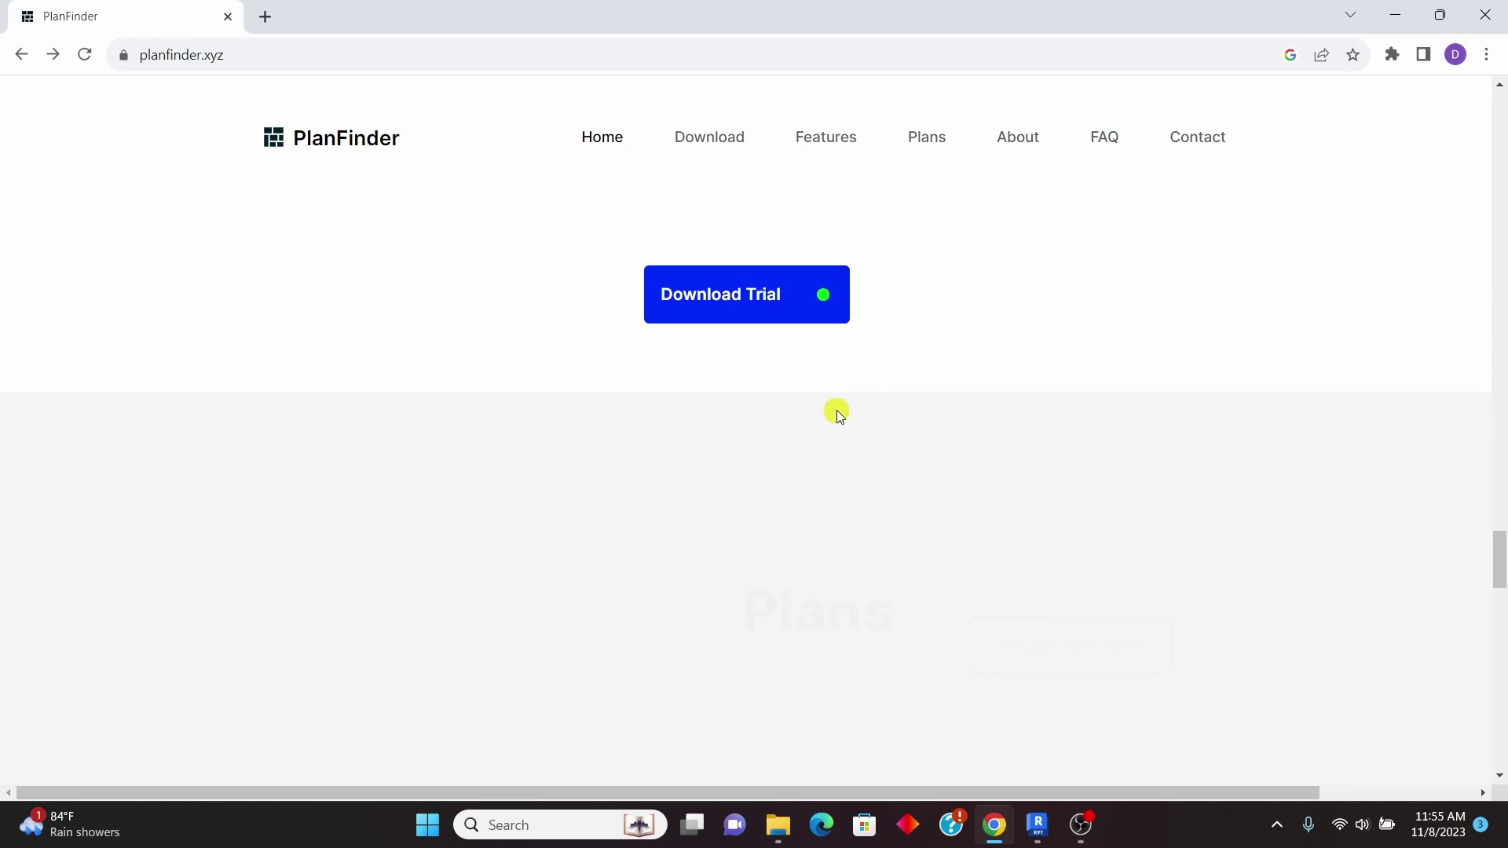
scroll(818, 424, up, 5)
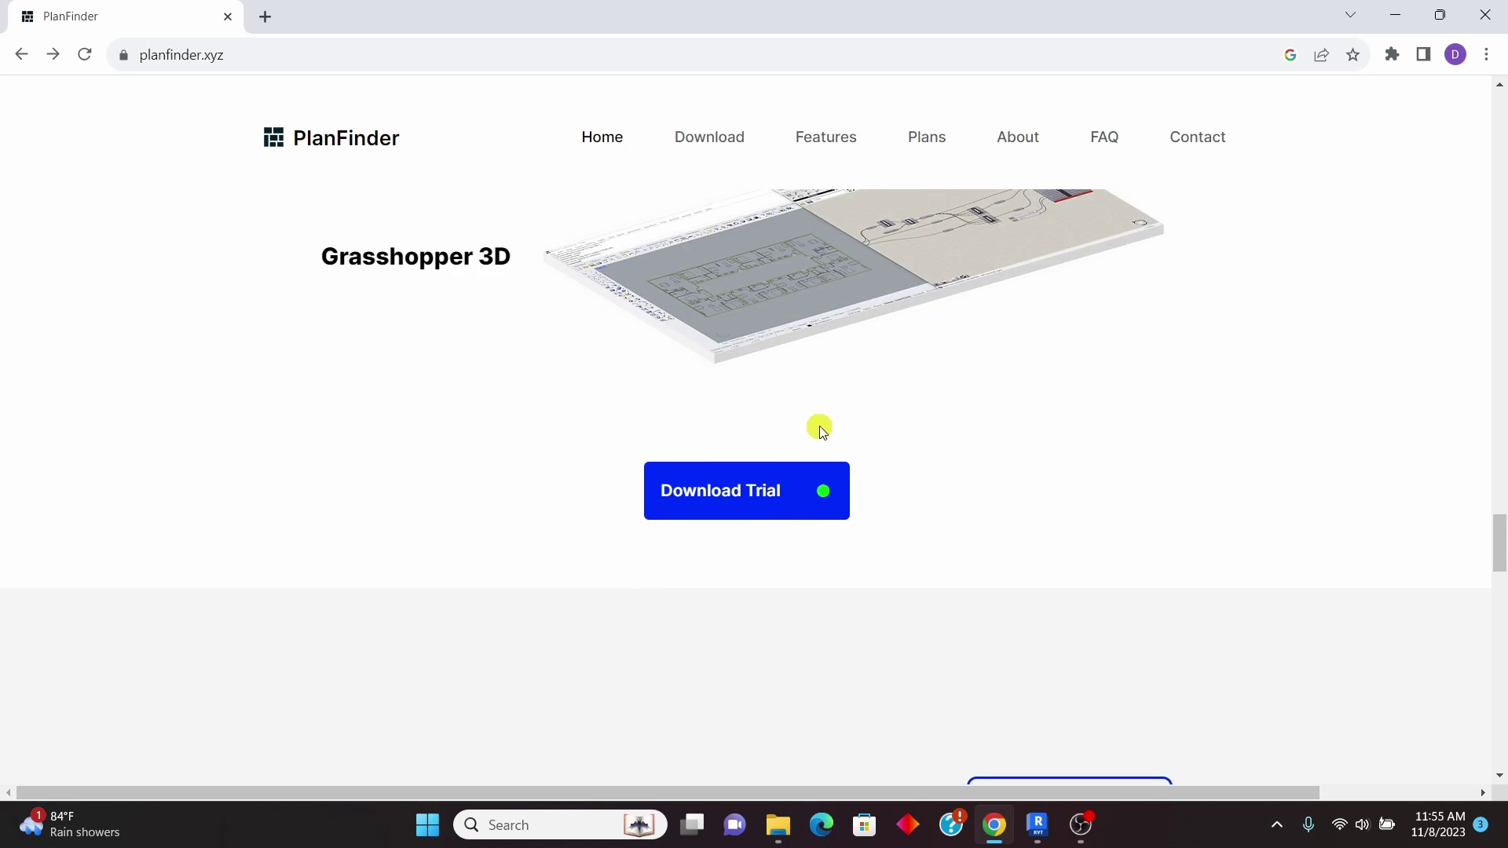
scroll(715, 428, down, 1)
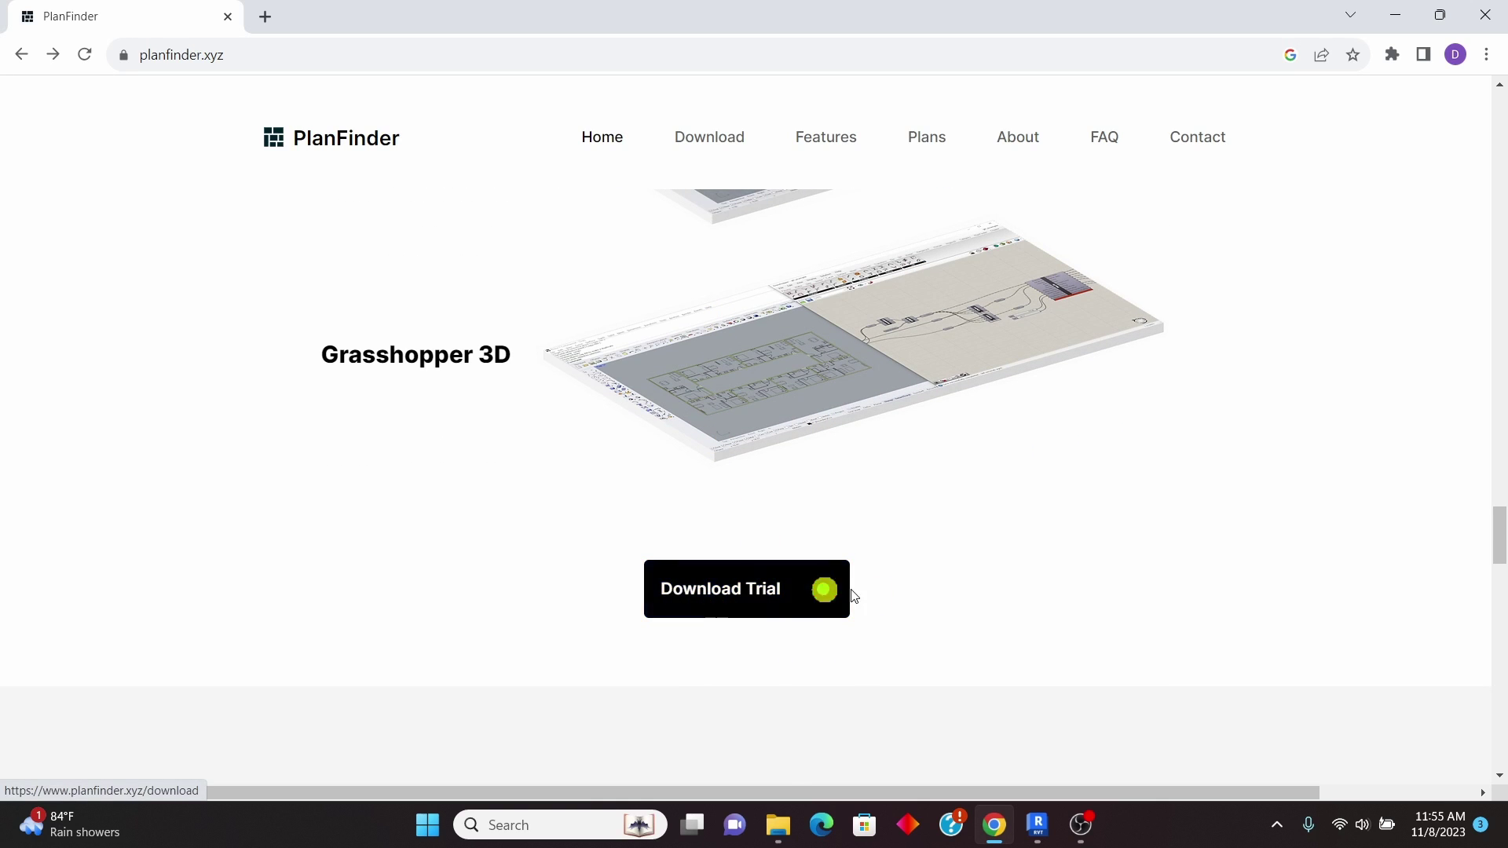
Examine the Free Trial, Pro and Enterprise offers in the home page's Plans section.
scroll(817, 515, down, 10)
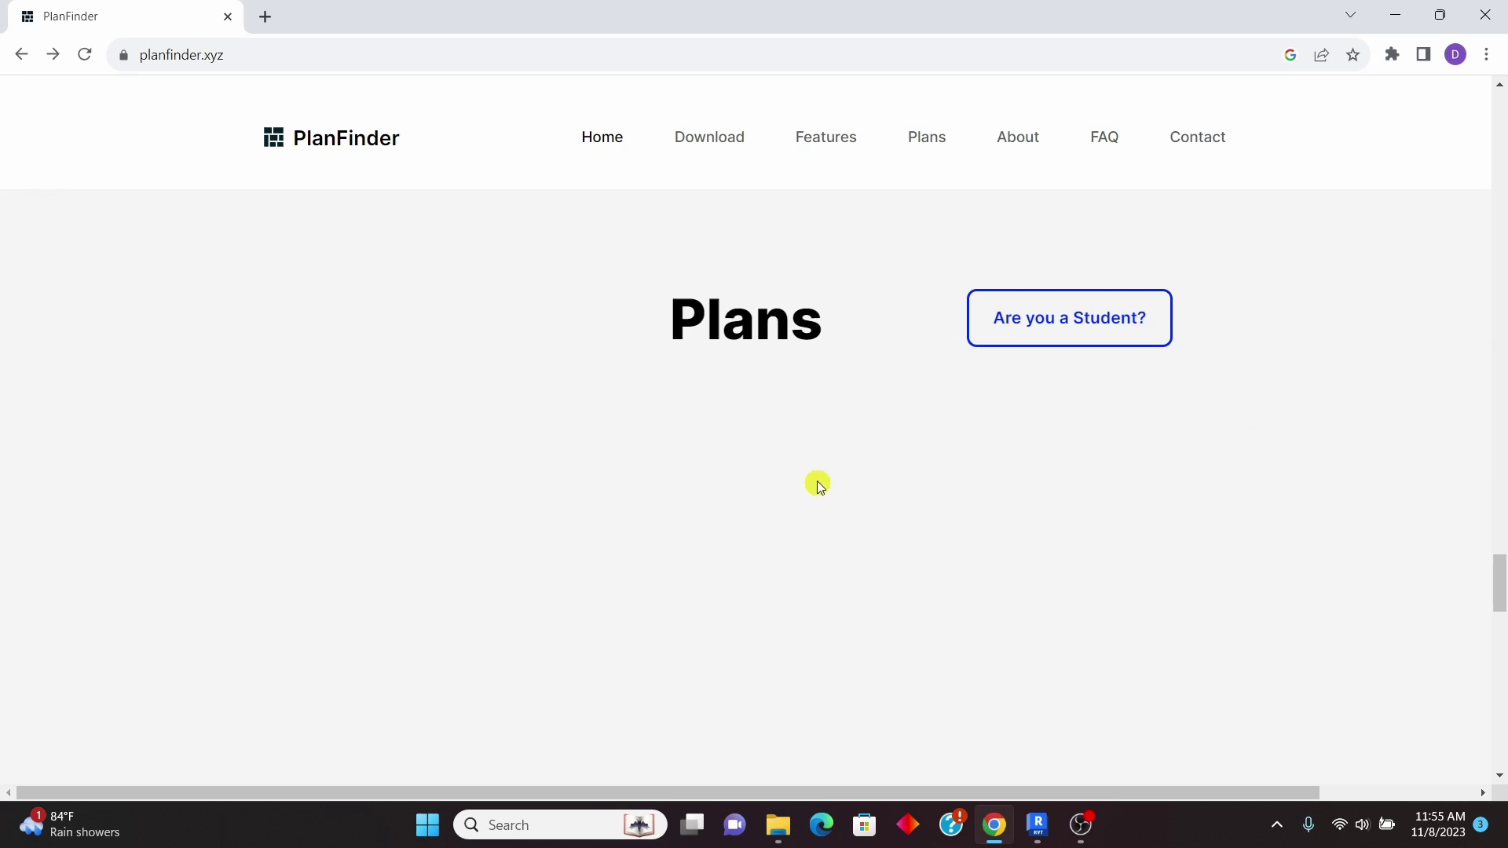
scroll(817, 472, up, 1)
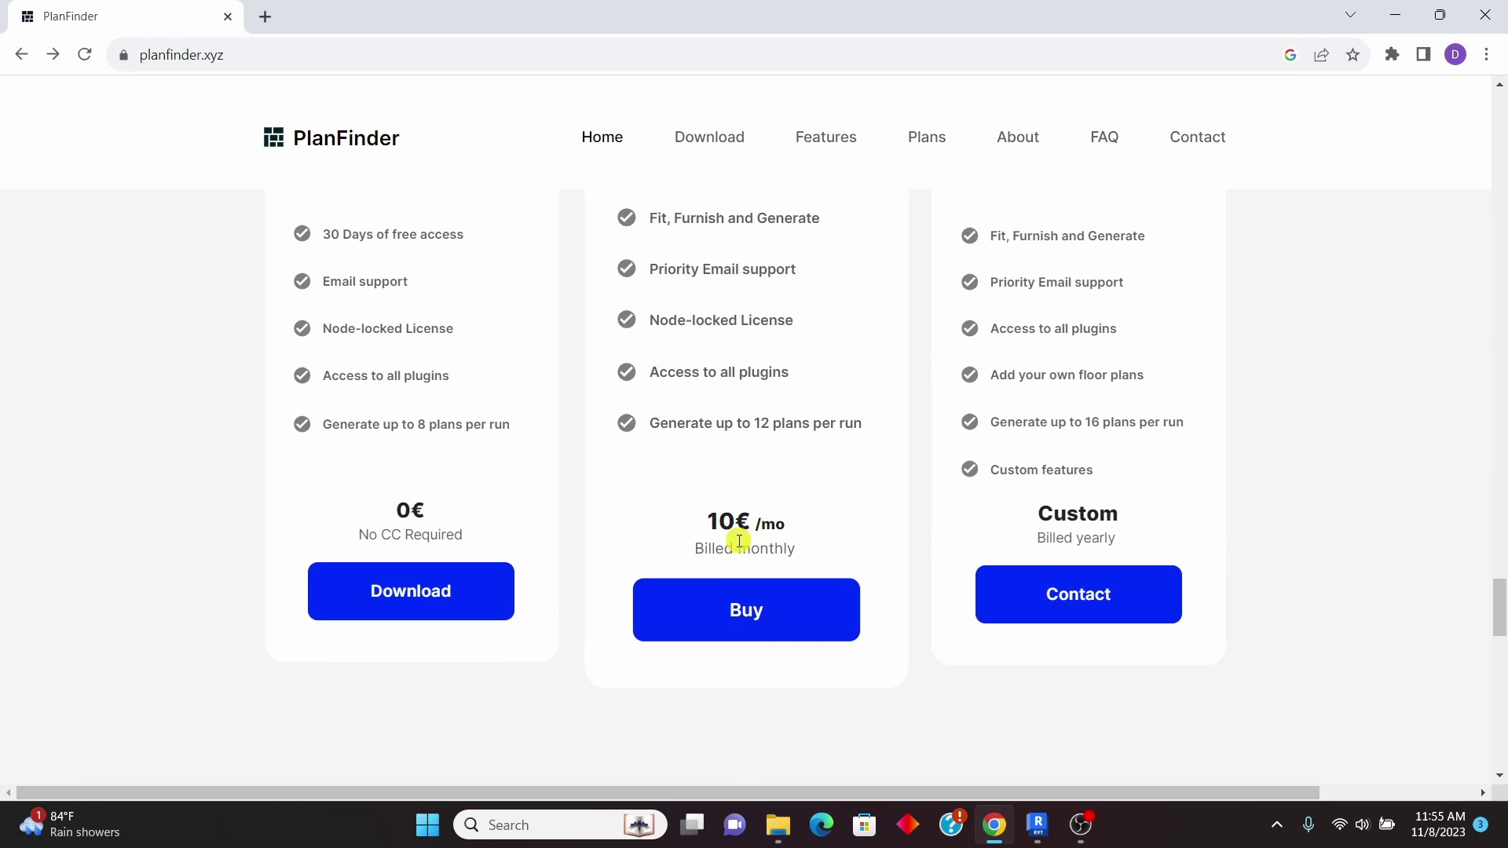
scroll(740, 550, up, 1)
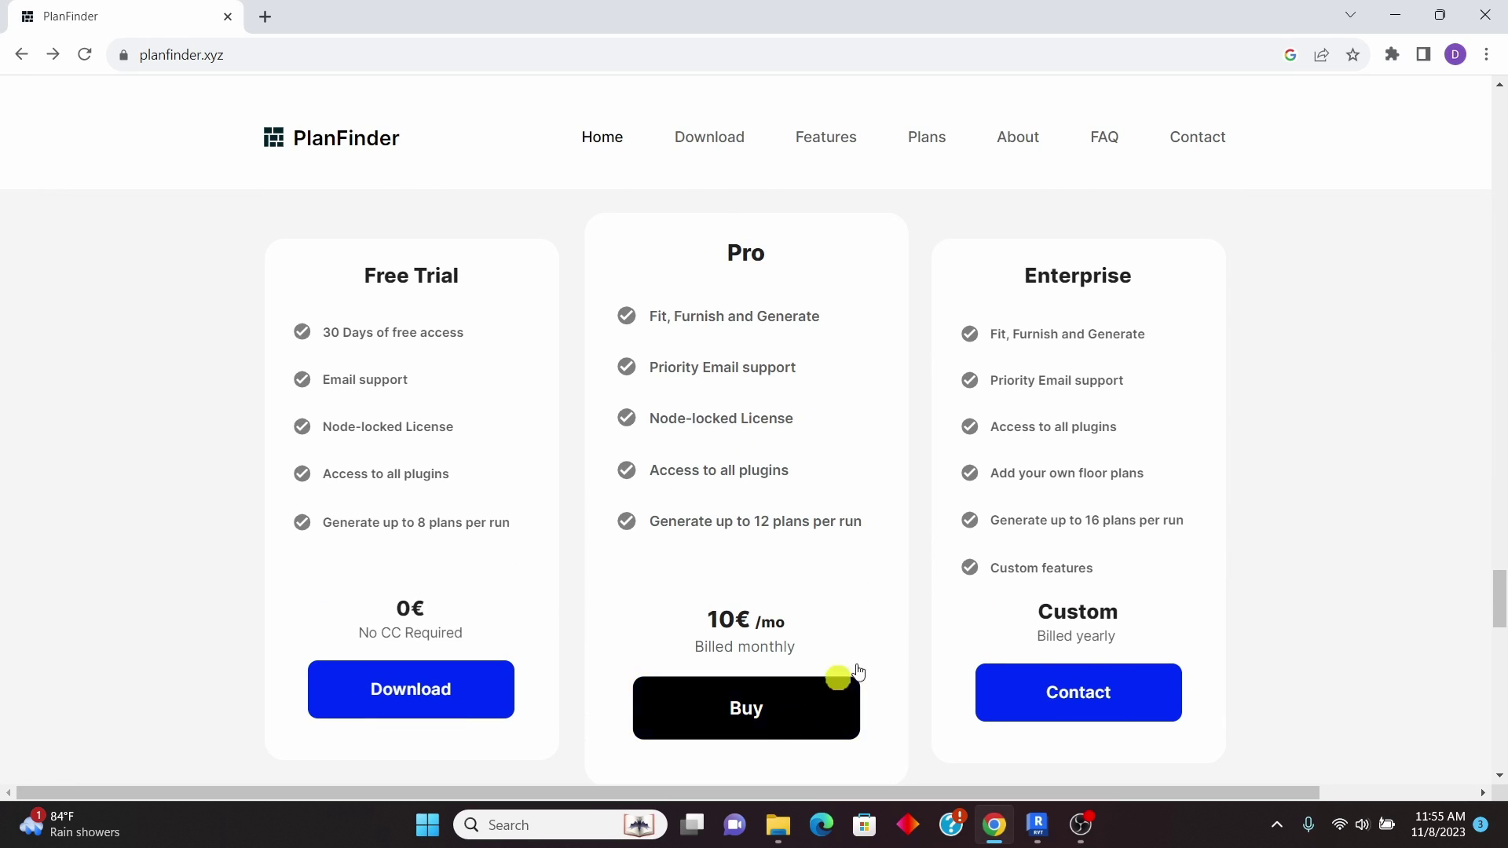
Open the PlanFinder website's Download page to view the available Revit versions of the plugin.
scroll(671, 423, up, 8)
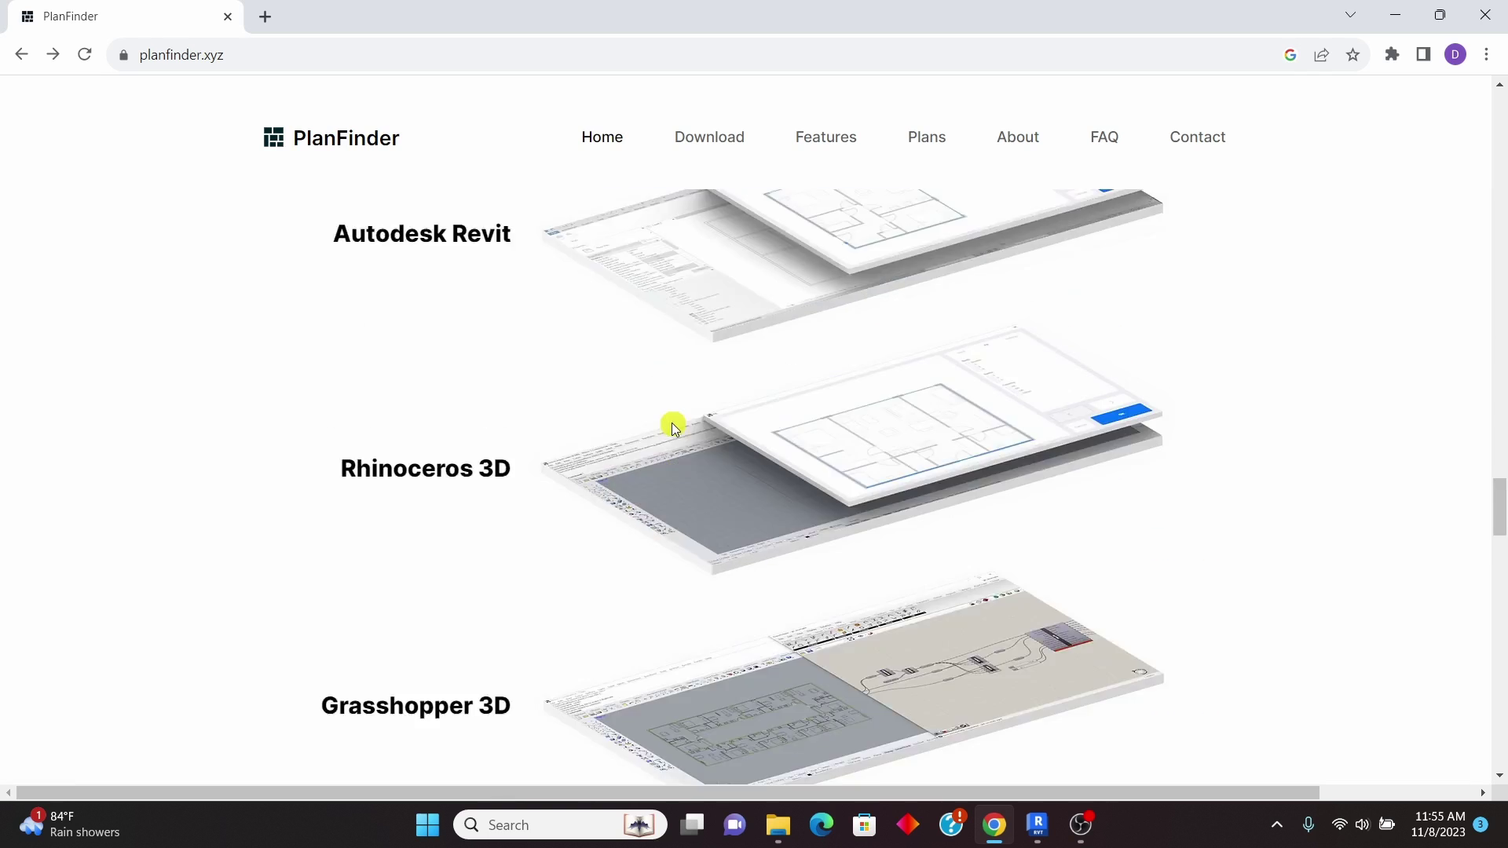
scroll(669, 422, up, 15)
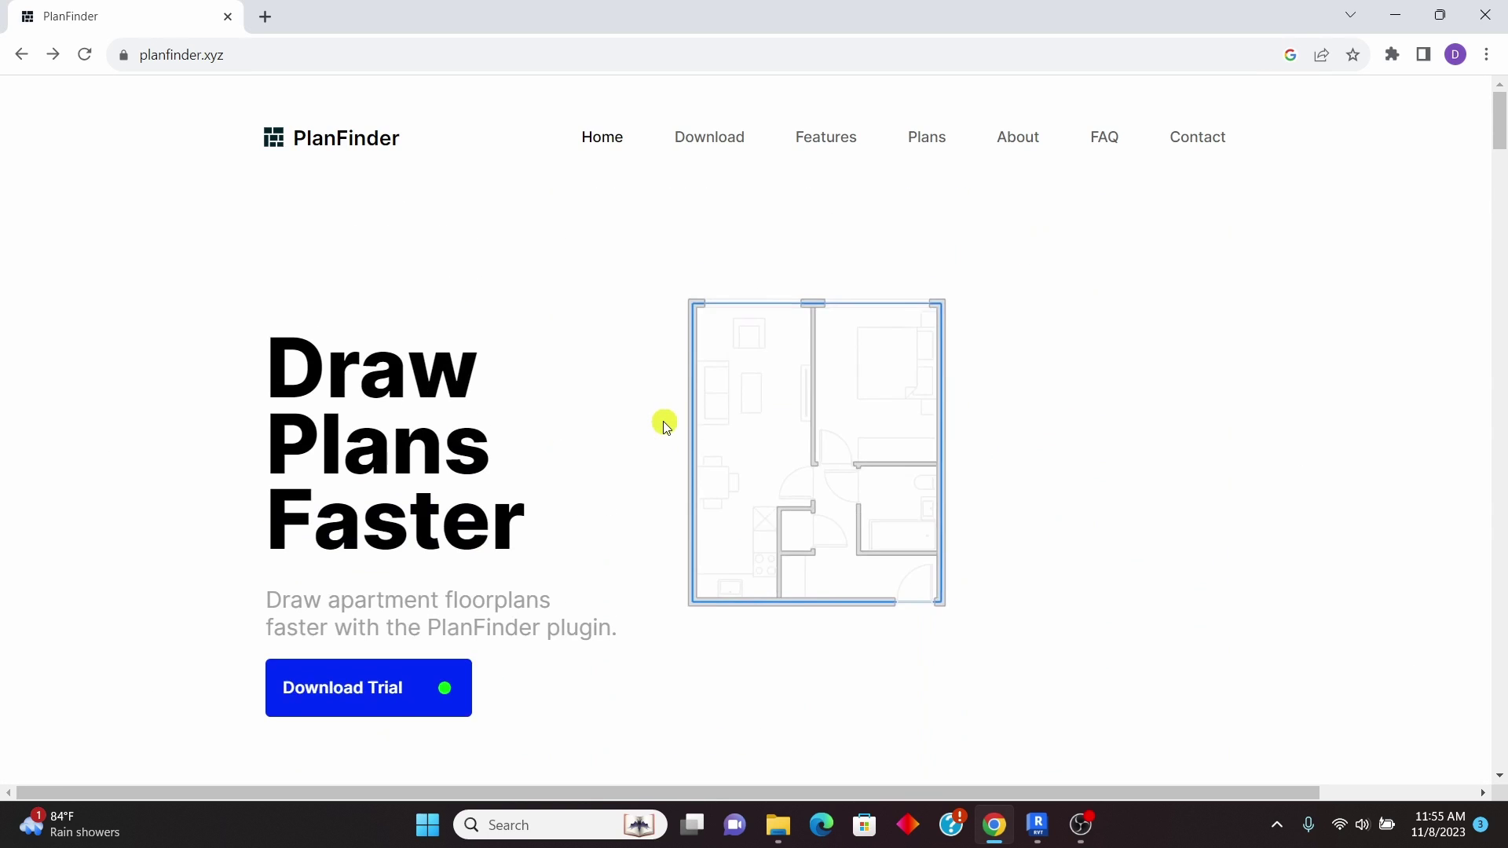
click(708, 144)
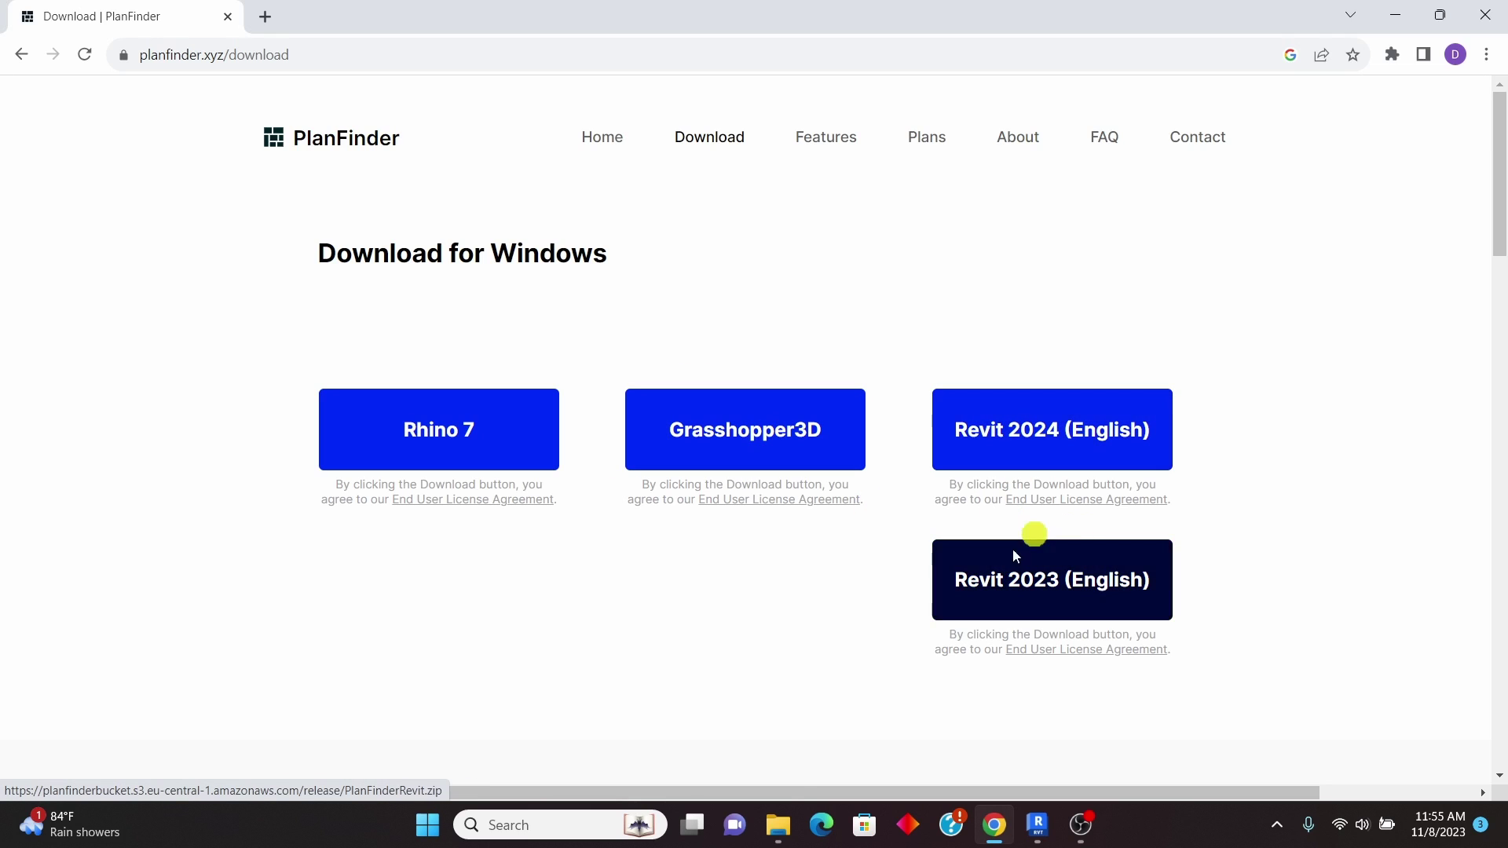
Switch to File Explorer and inspect the PlanFinderRevit2024 zip file and the extracted folder containing the PlanFinder installer.
click(768, 821)
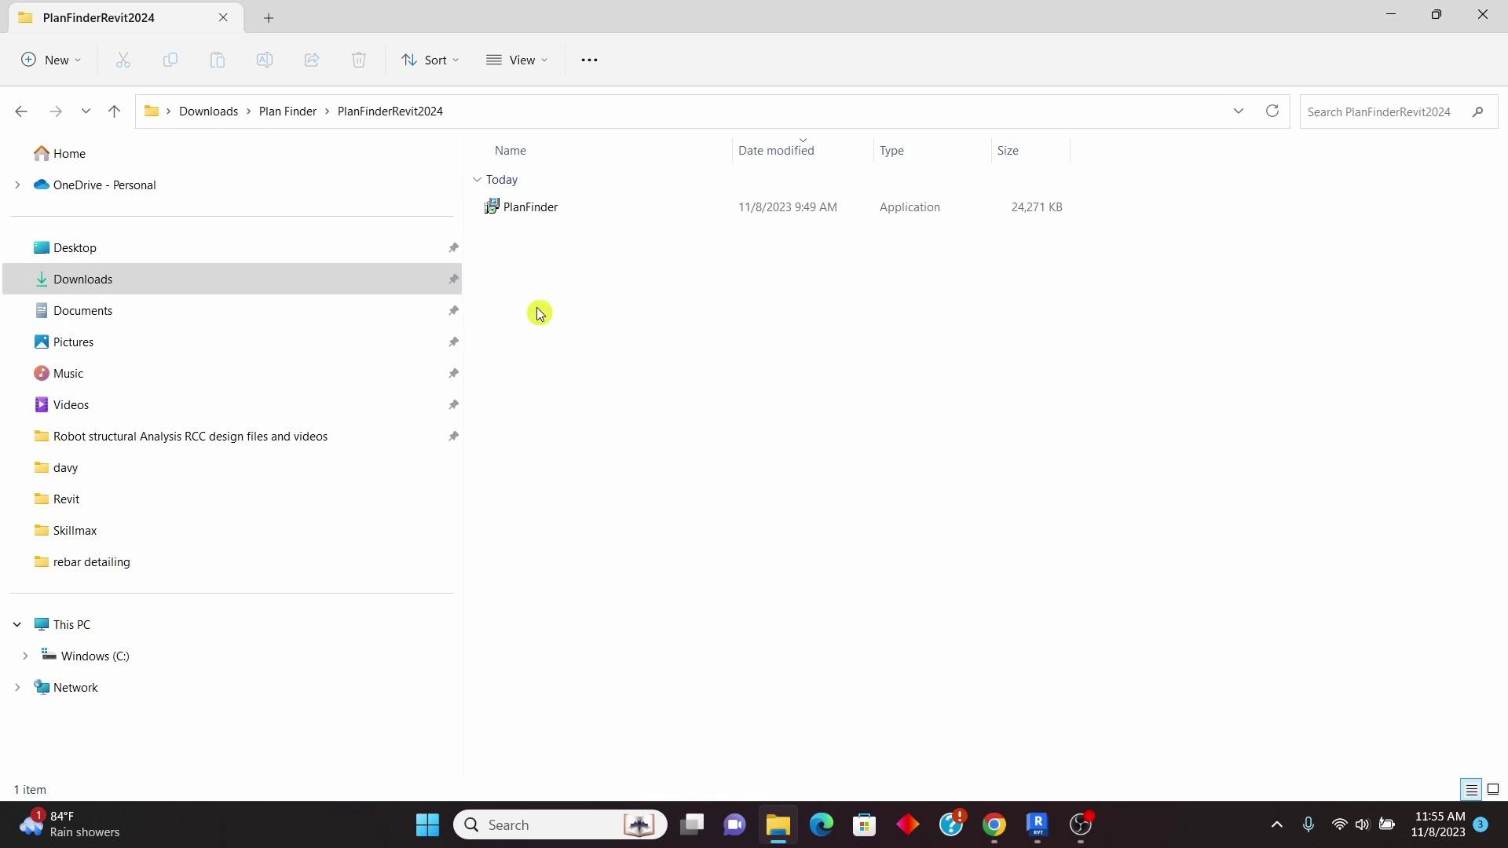
click(23, 112)
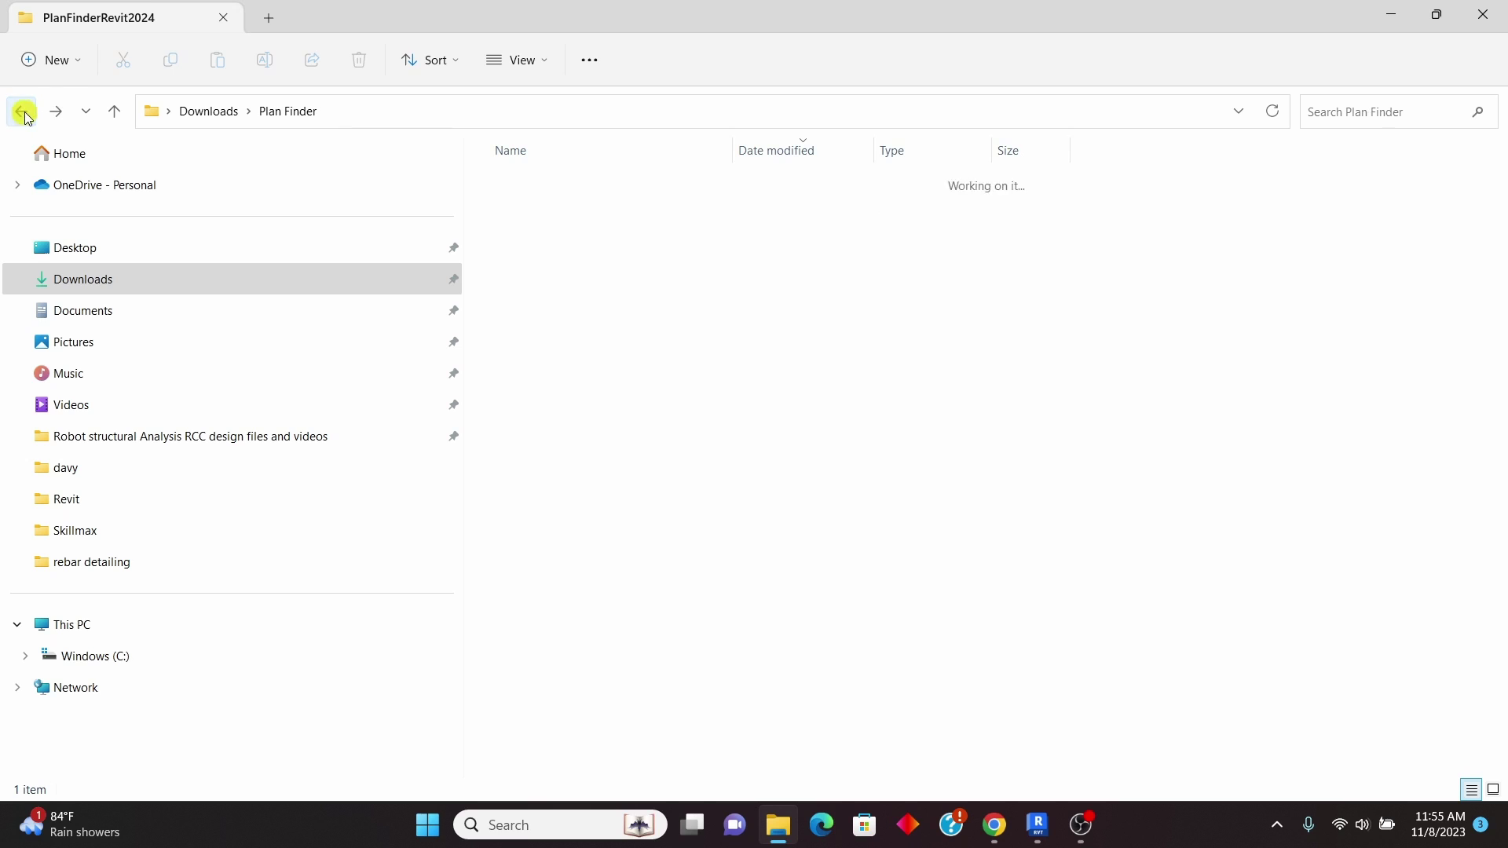
click(567, 206)
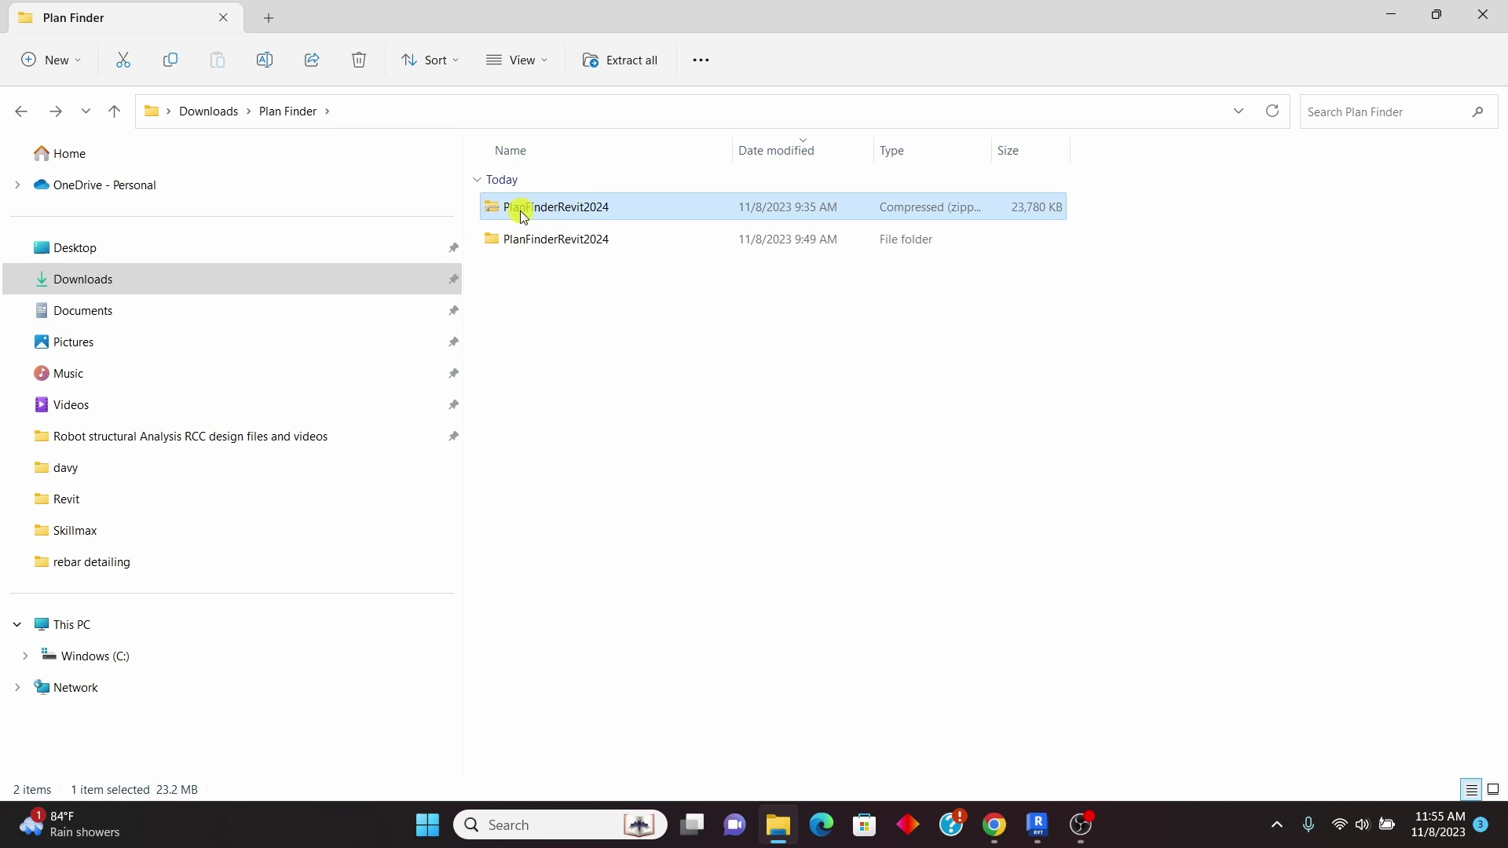
double_click(554, 245)
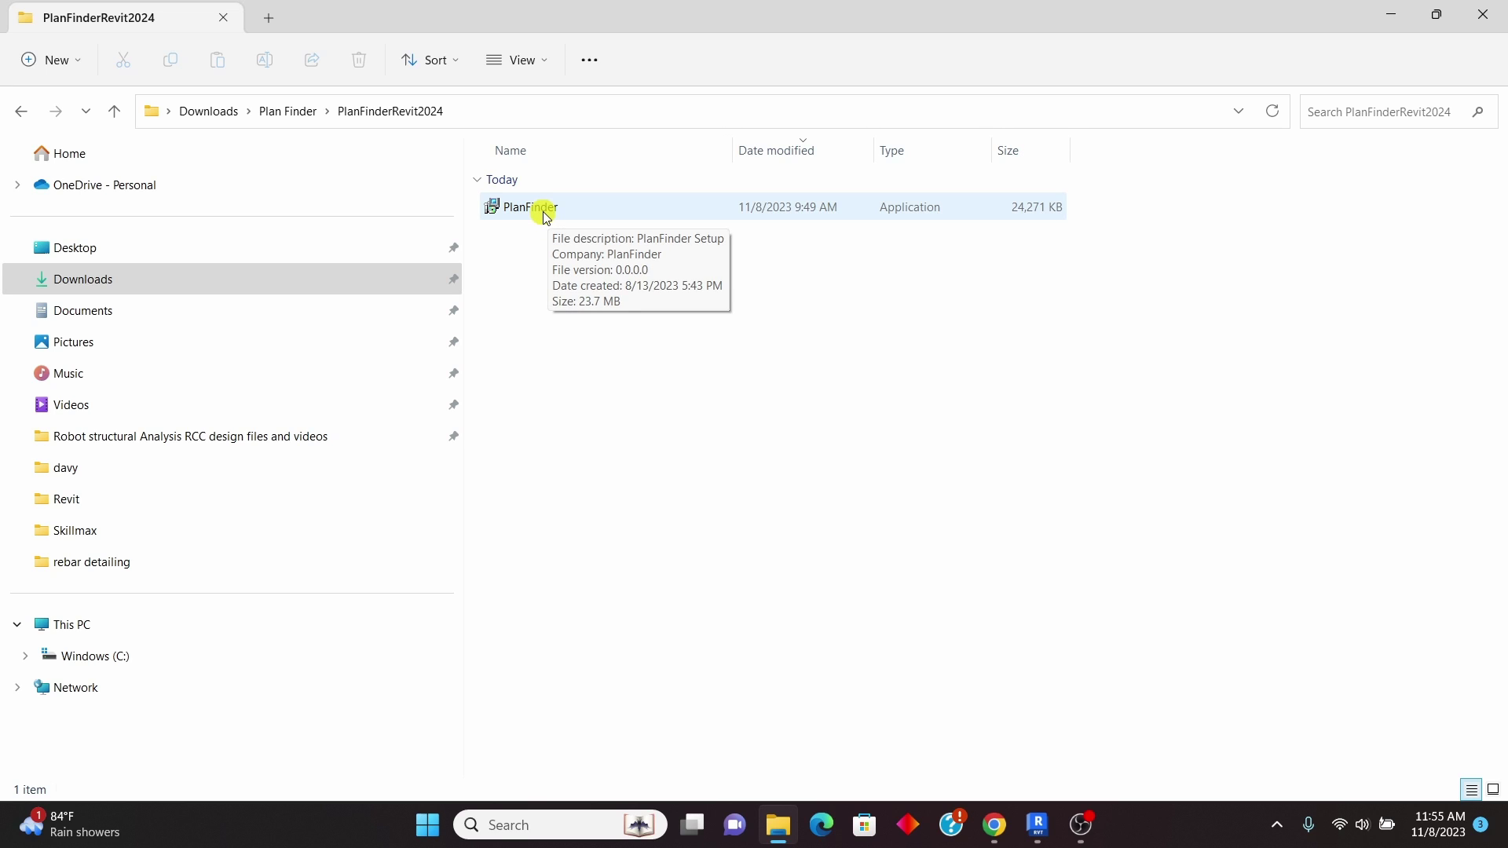
Switch to Revit and bring up the empty Level 1 floor plan.
mouse_move(1038, 825)
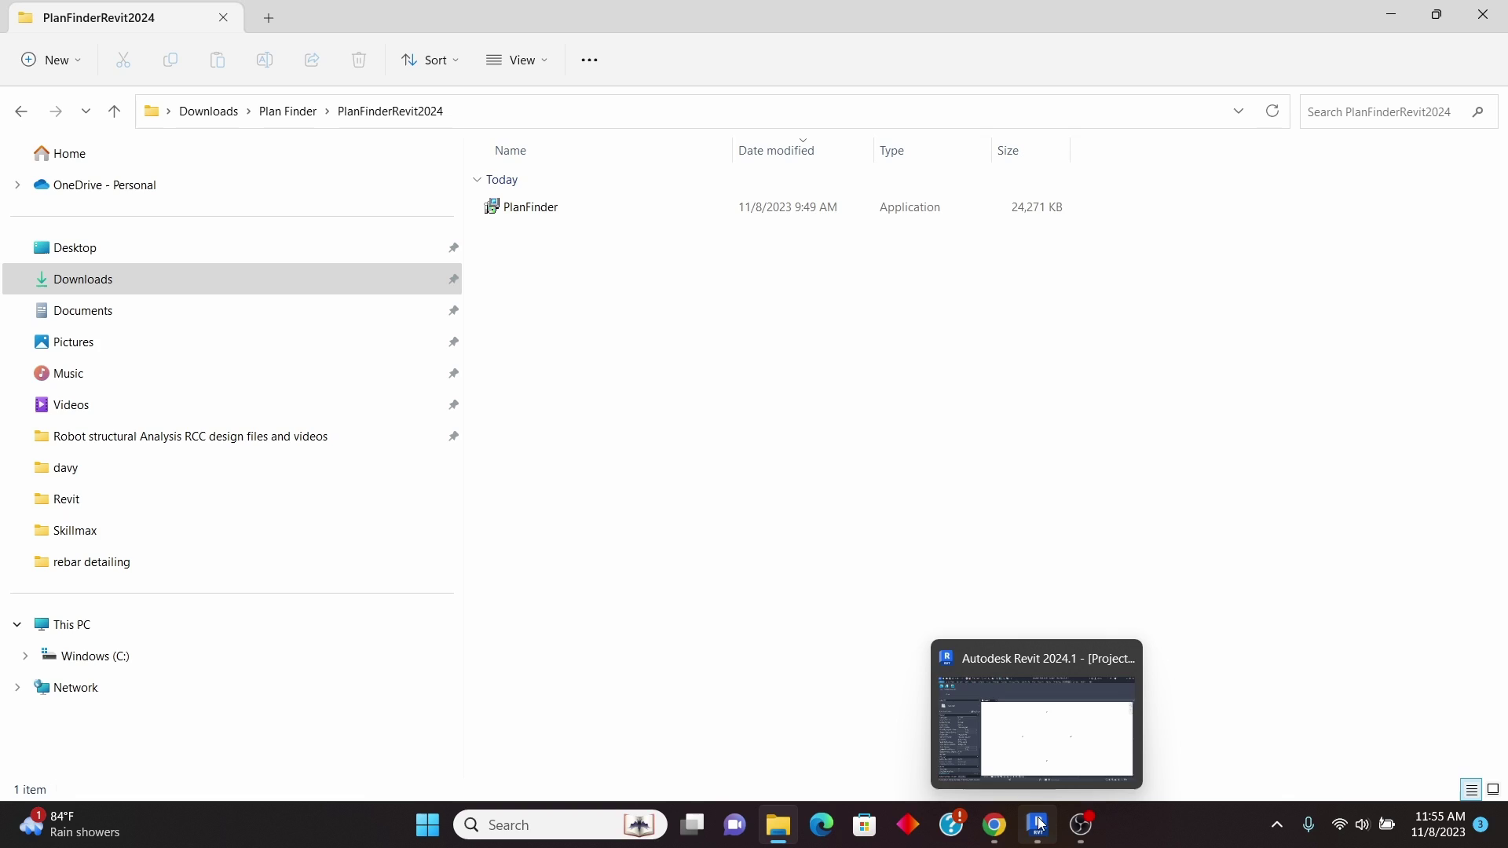
click(1056, 730)
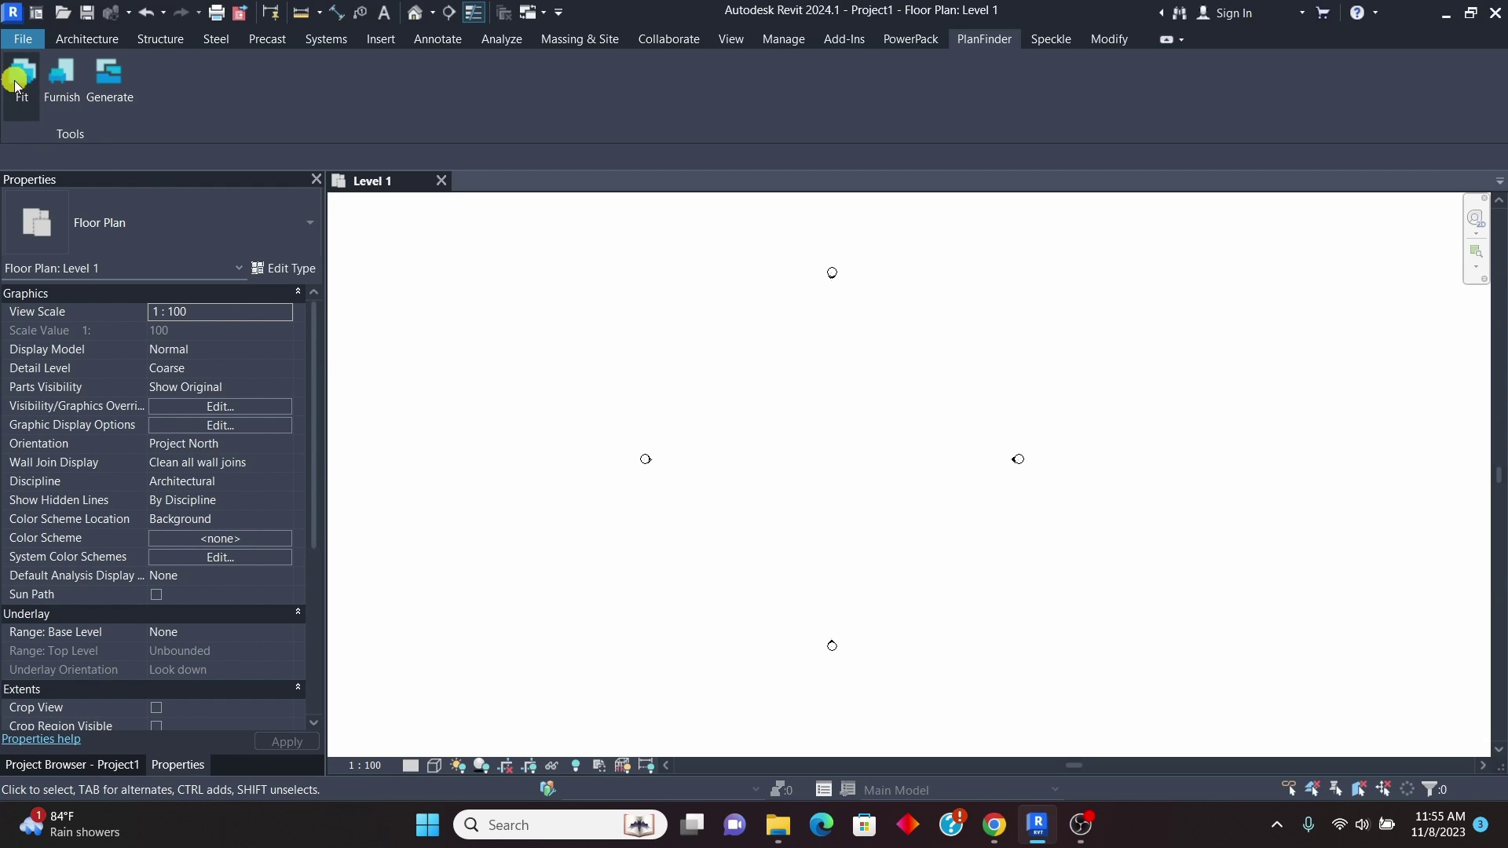
scroll(873, 456, up, 3)
scroll(789, 499, down, 1)
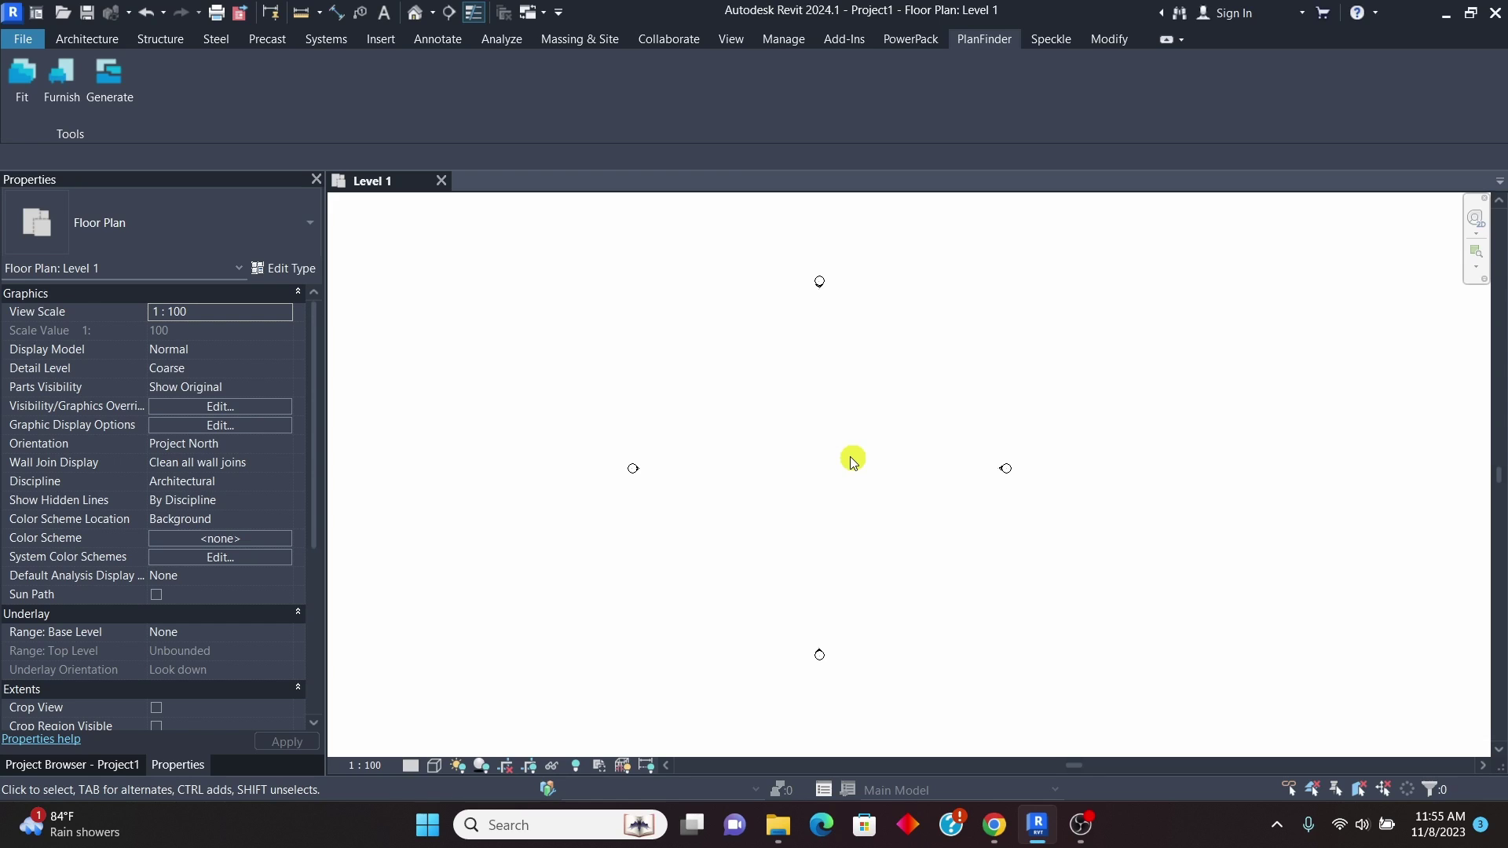
Start an architectural wall, dismiss the save reminder and choose the Generic - 200mm - Filled wall type.
click(77, 39)
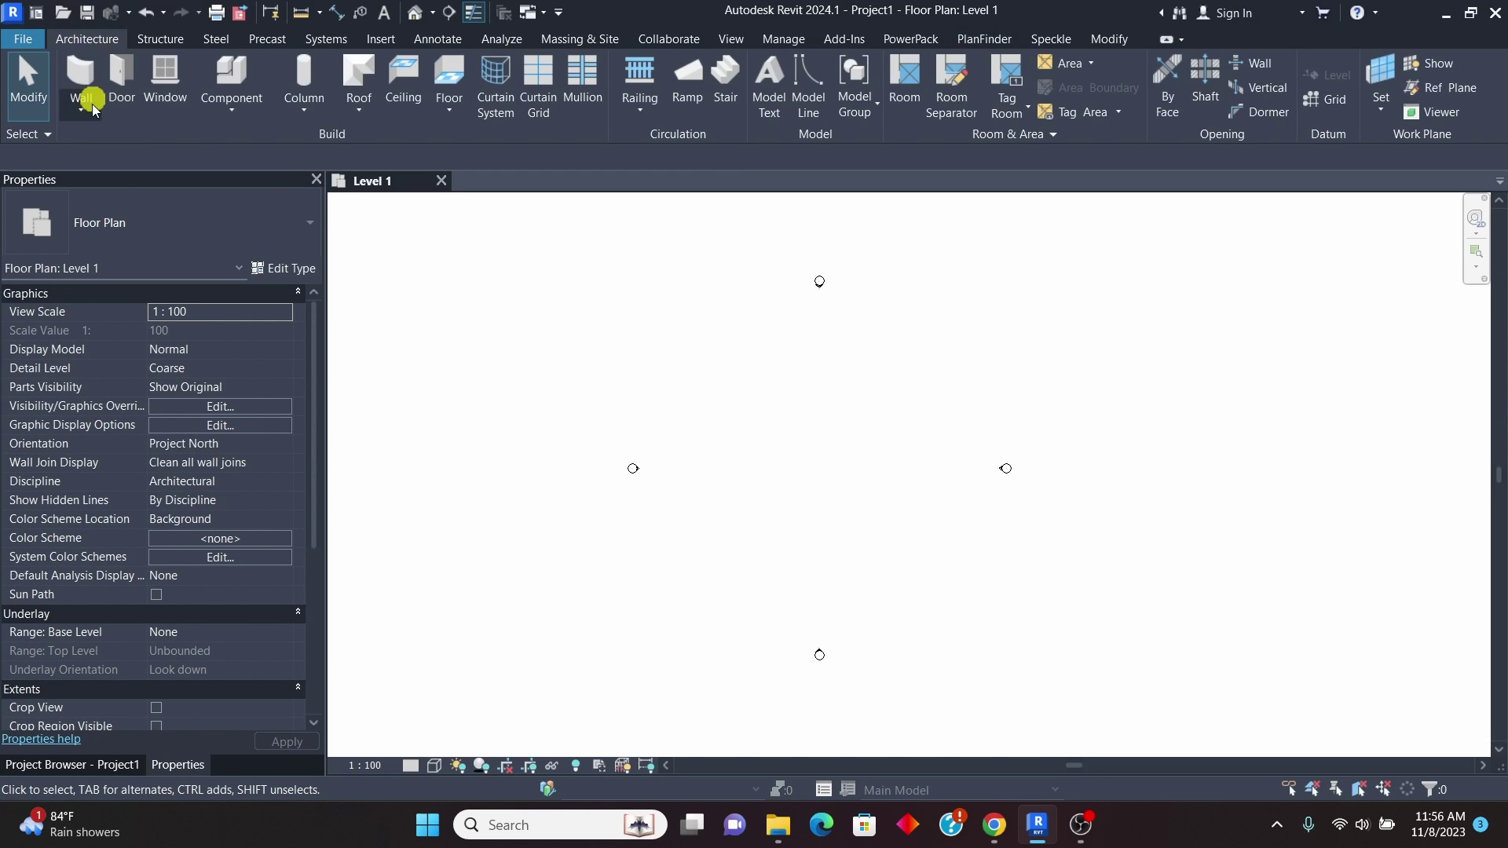
click(79, 116)
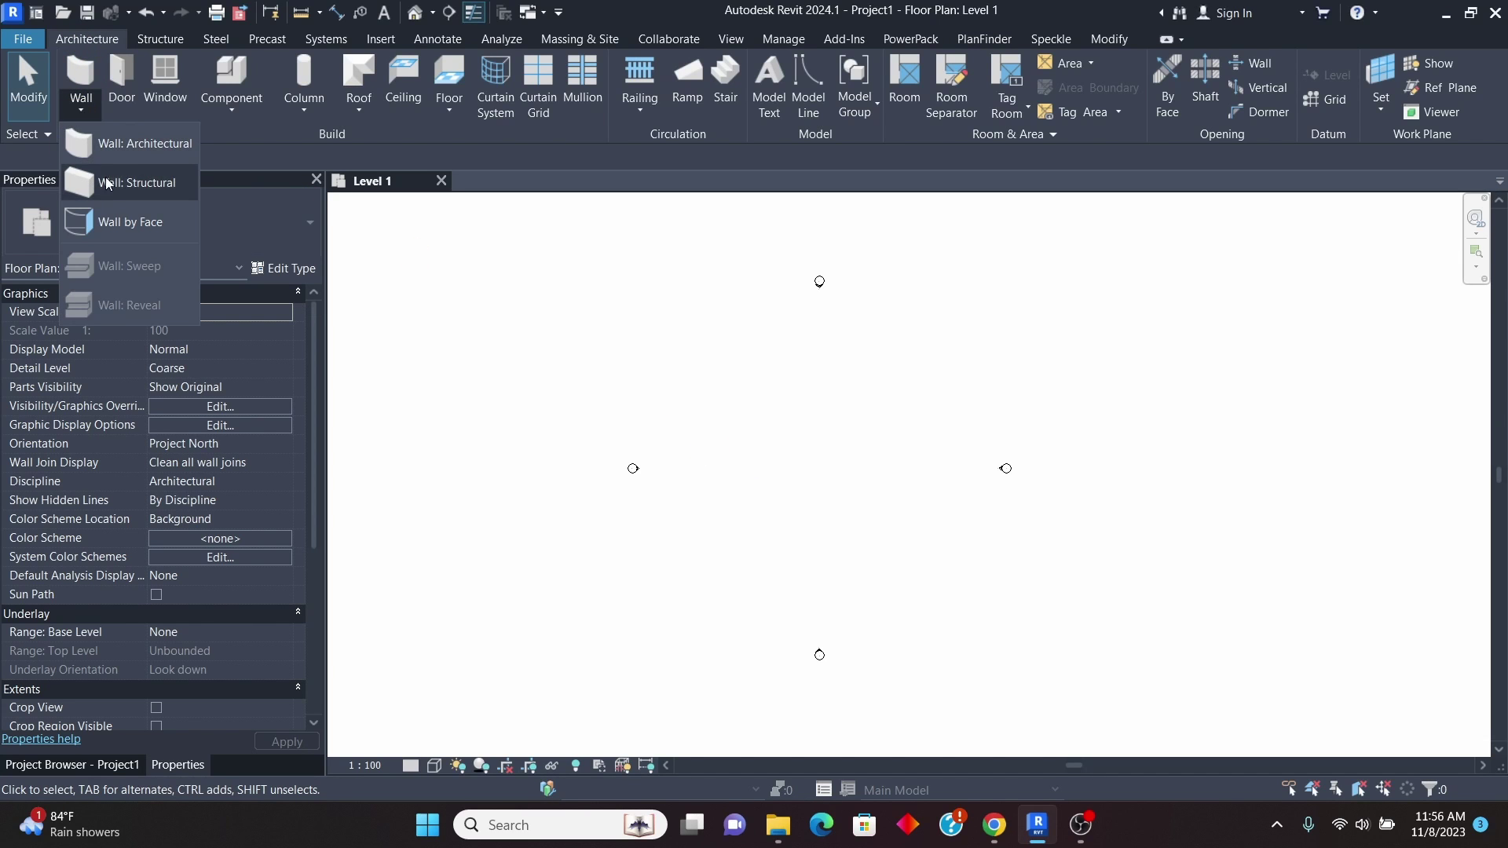
click(127, 146)
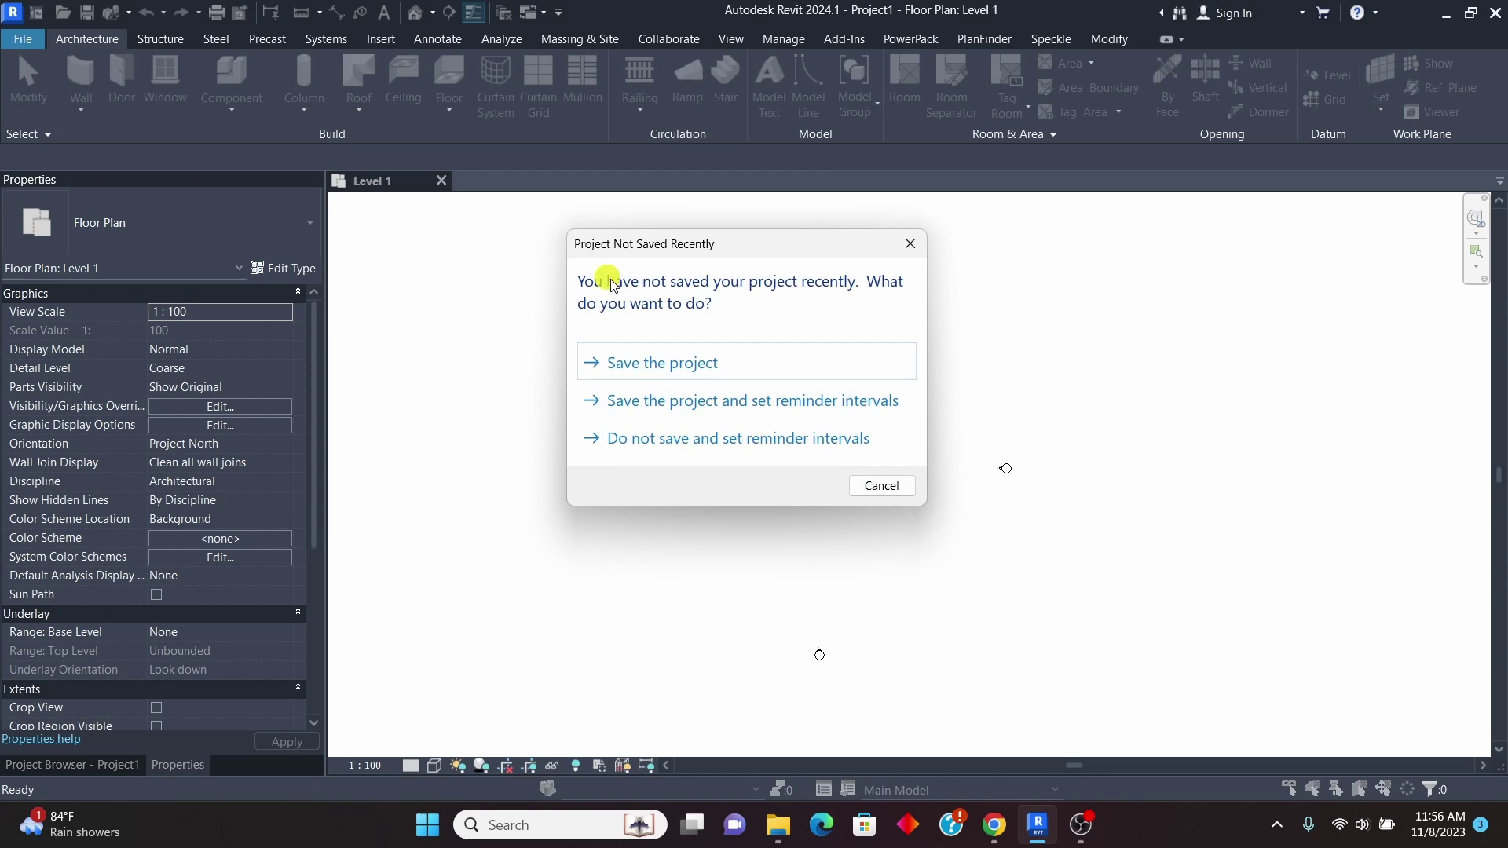
click(920, 247)
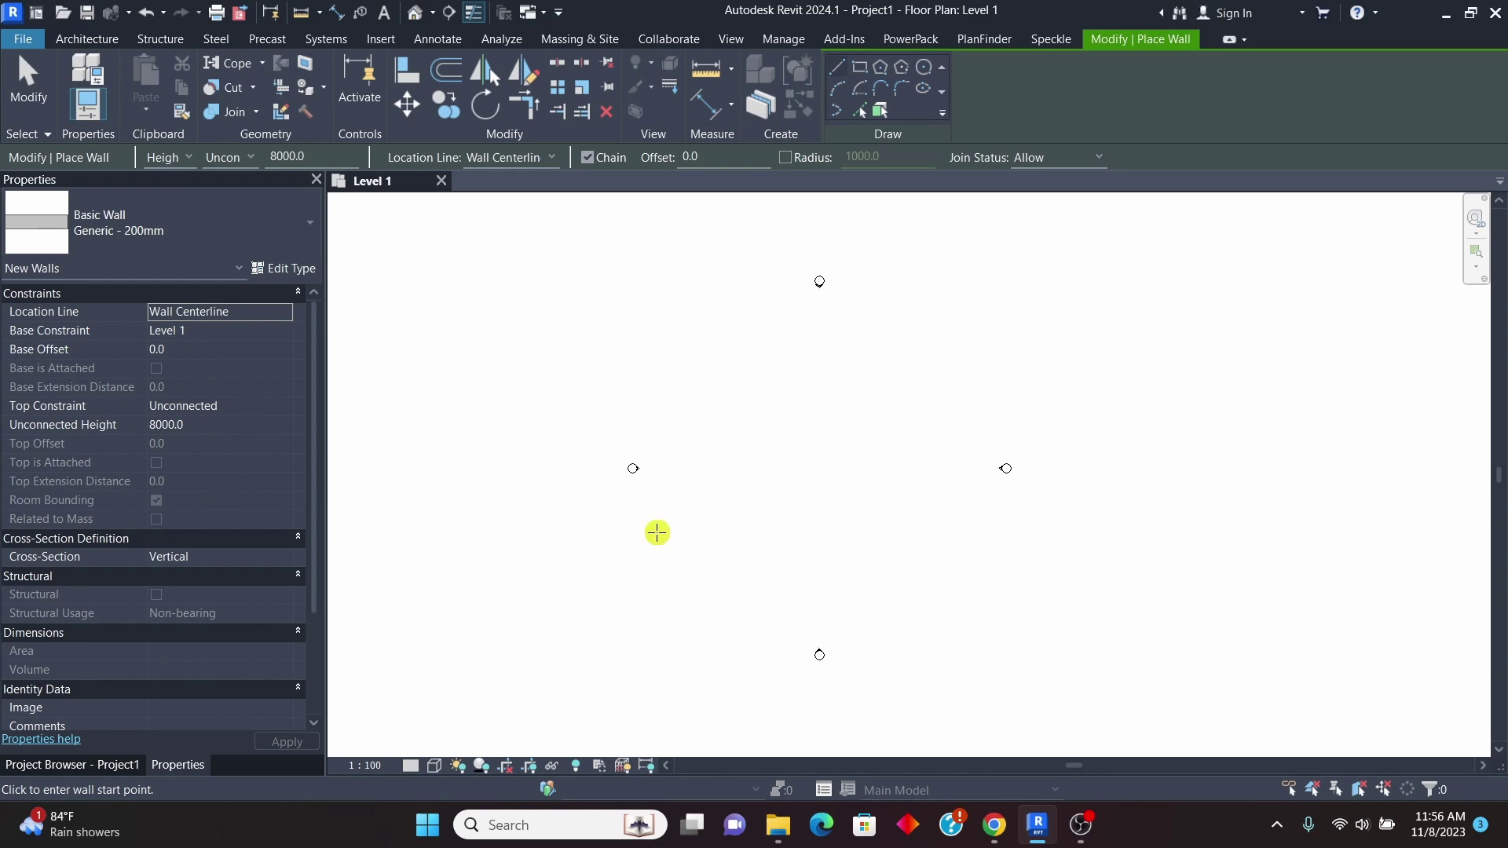
click(289, 233)
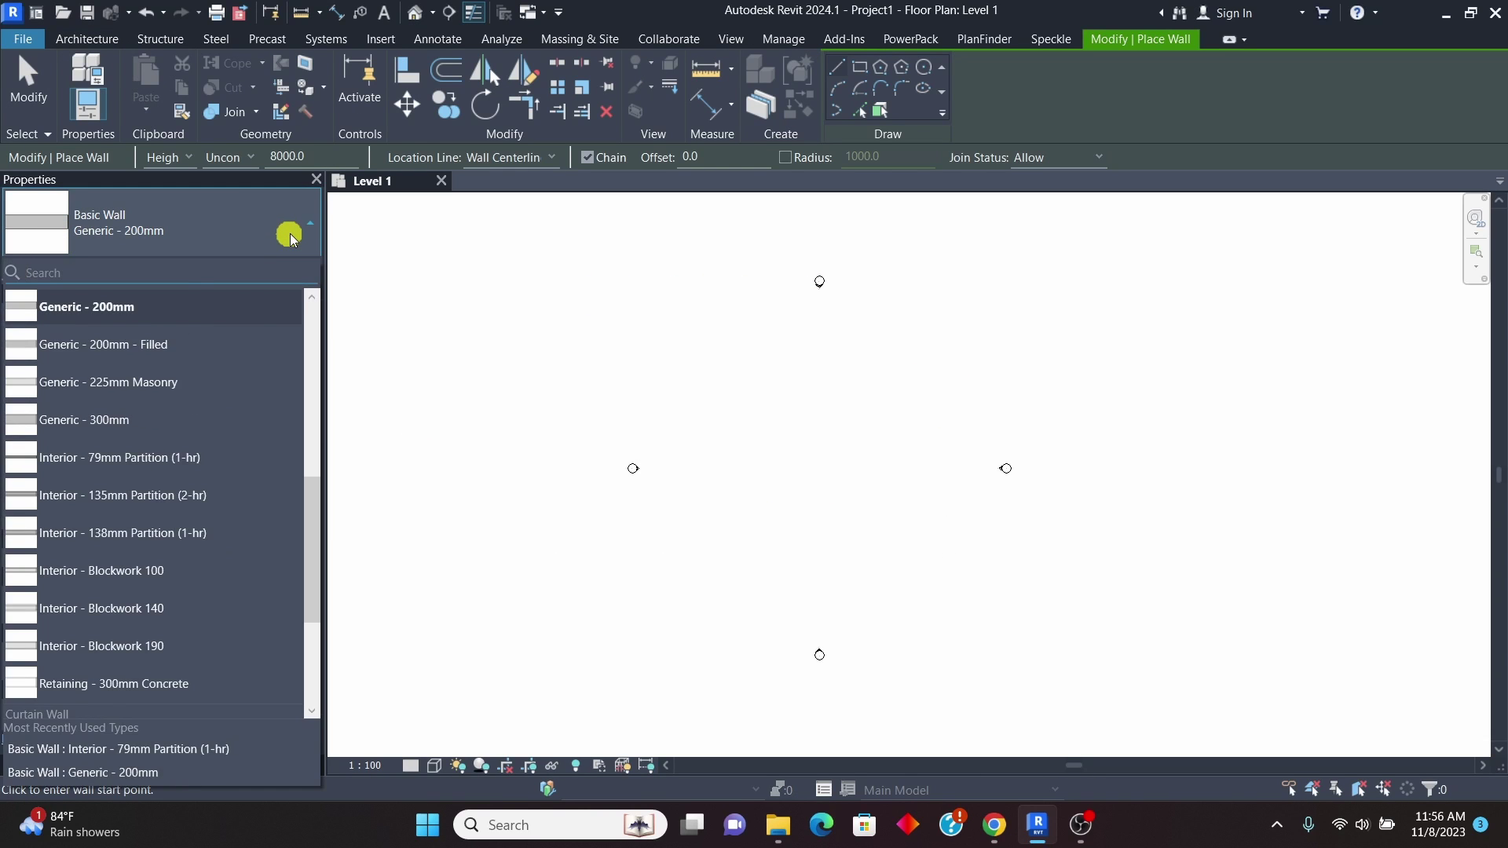
click(289, 234)
click(289, 234)
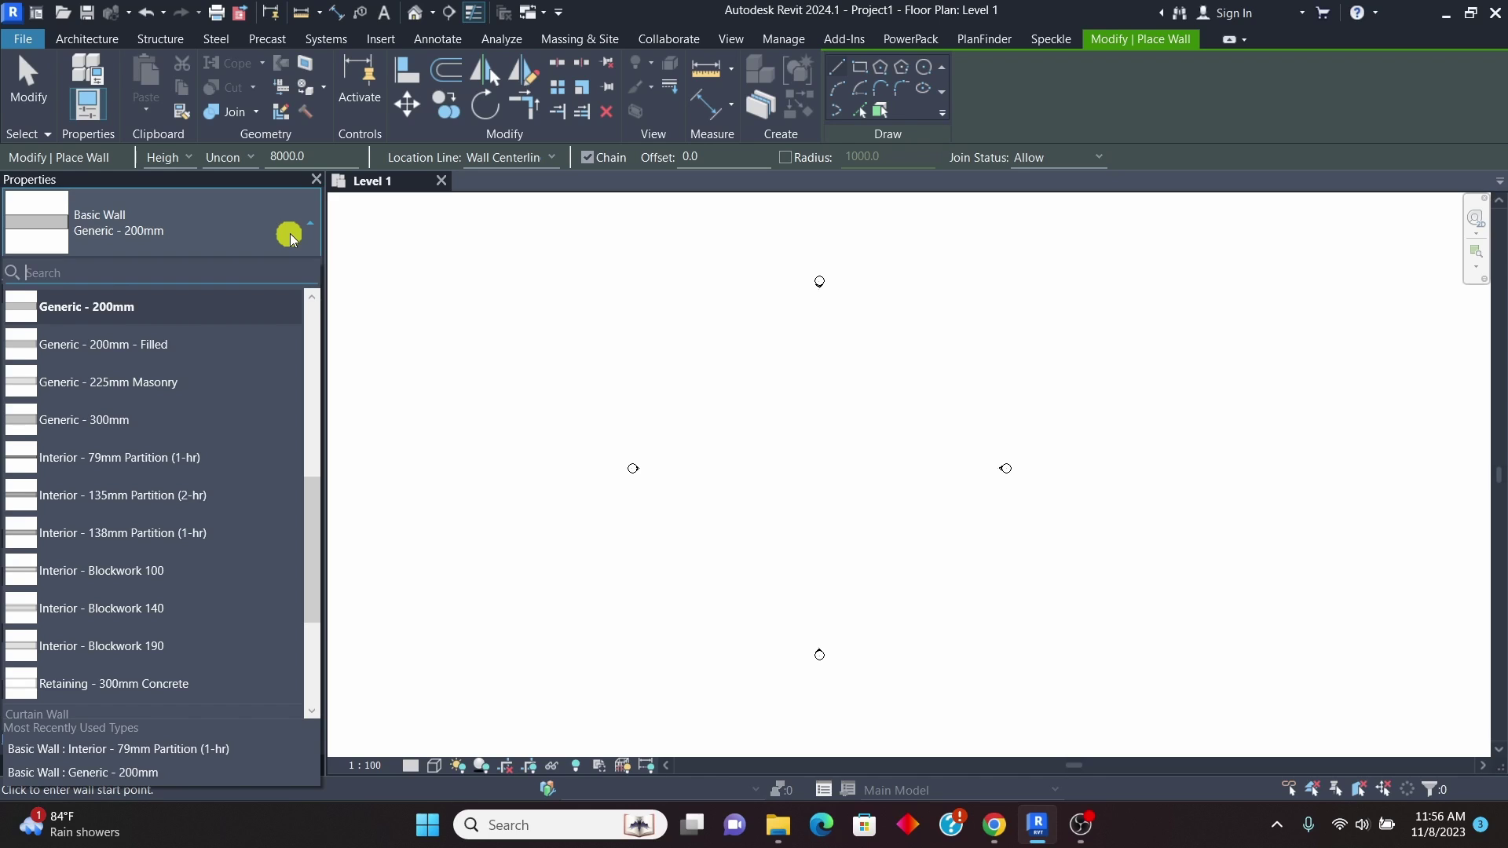
click(154, 347)
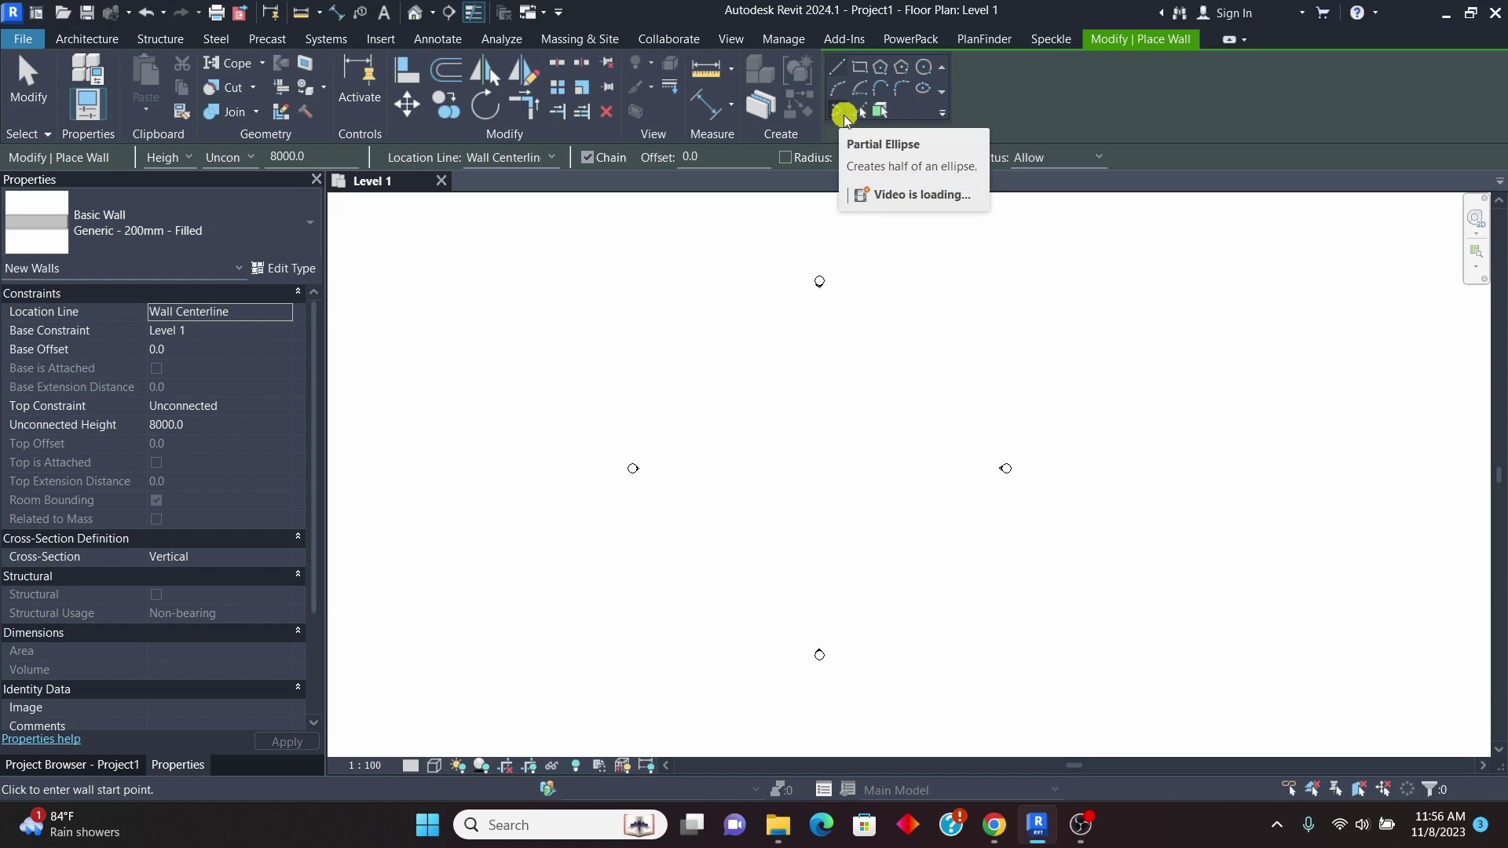
Draw a rectangle of walls about 11000 mm wide and 9000 mm high between the elevation markers on Level 1.
click(860, 67)
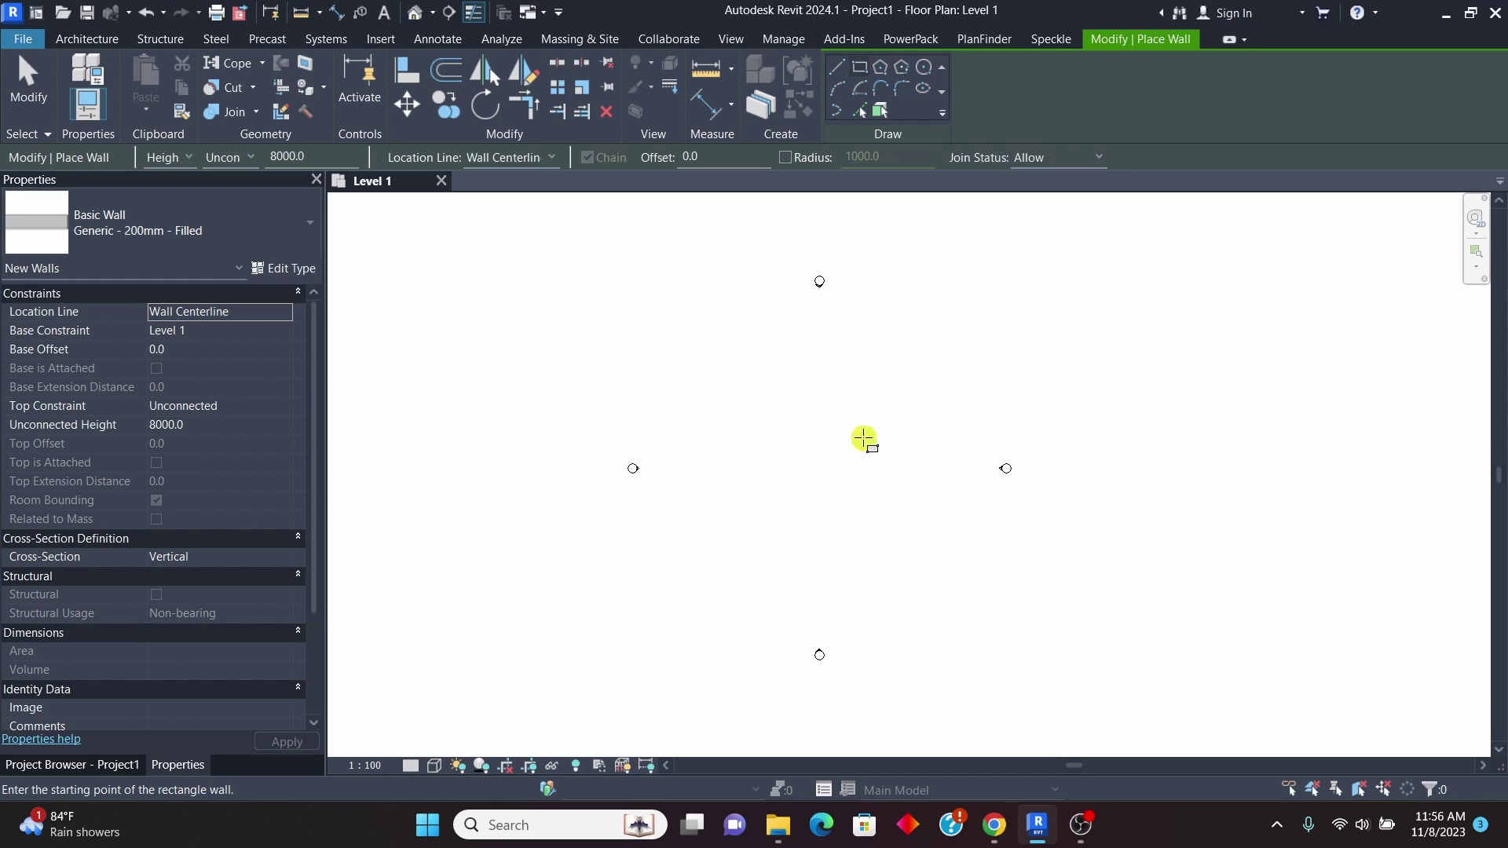
click(754, 391)
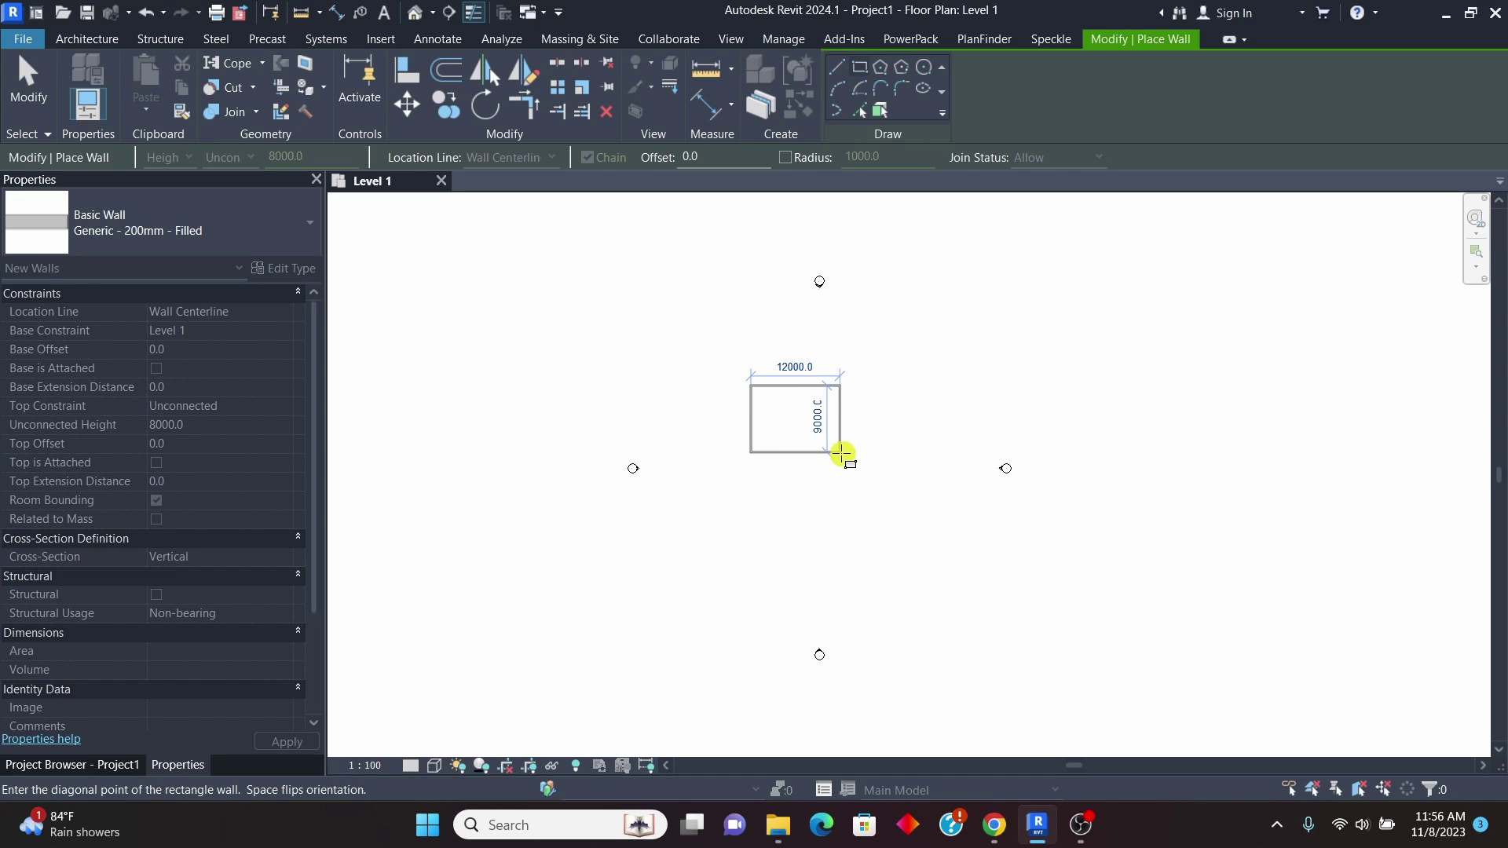
click(835, 453)
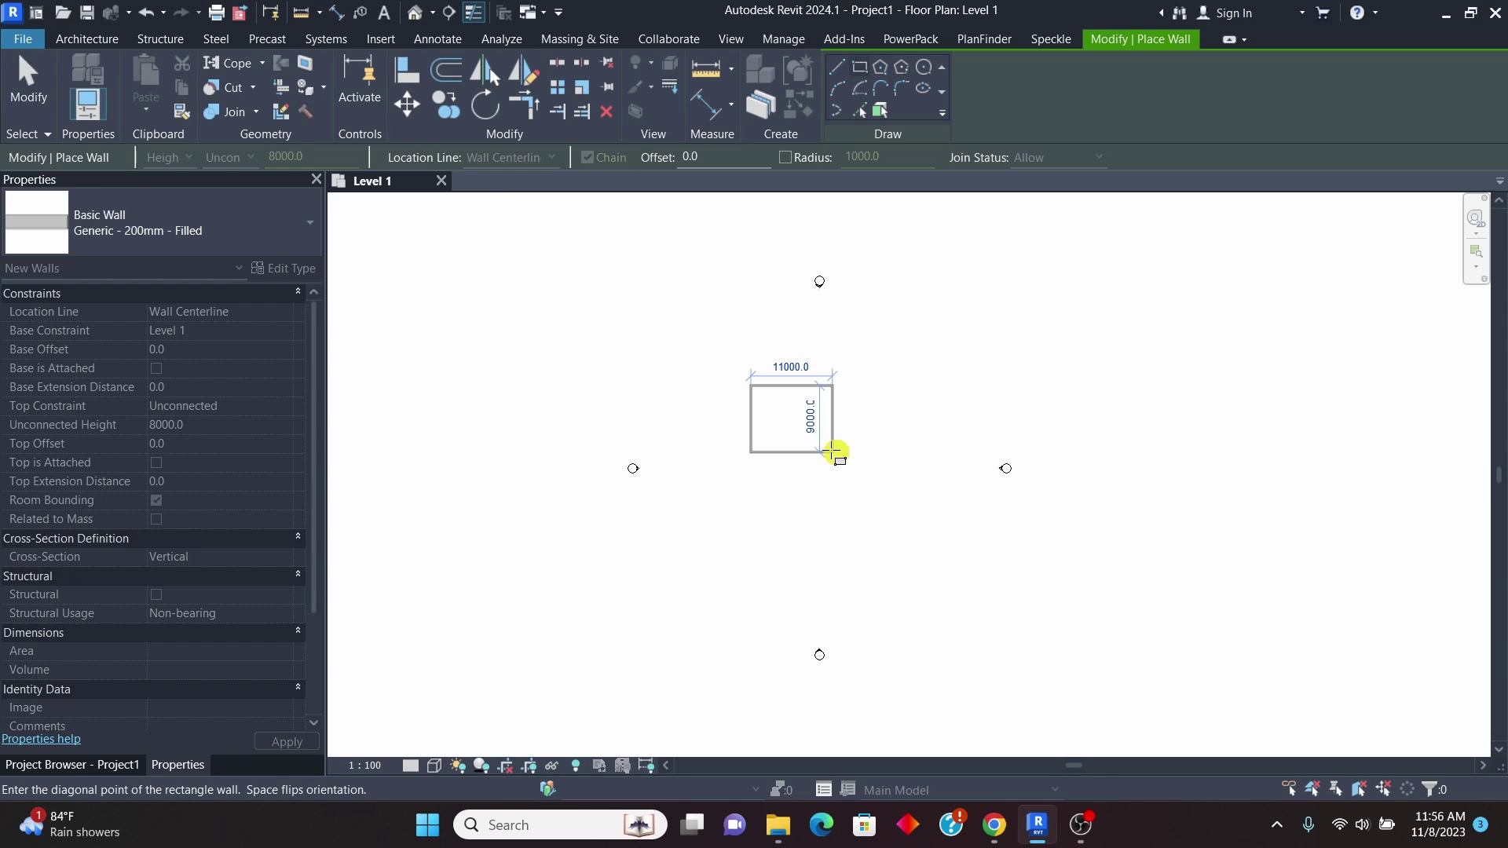
scroll(774, 362, up, 6)
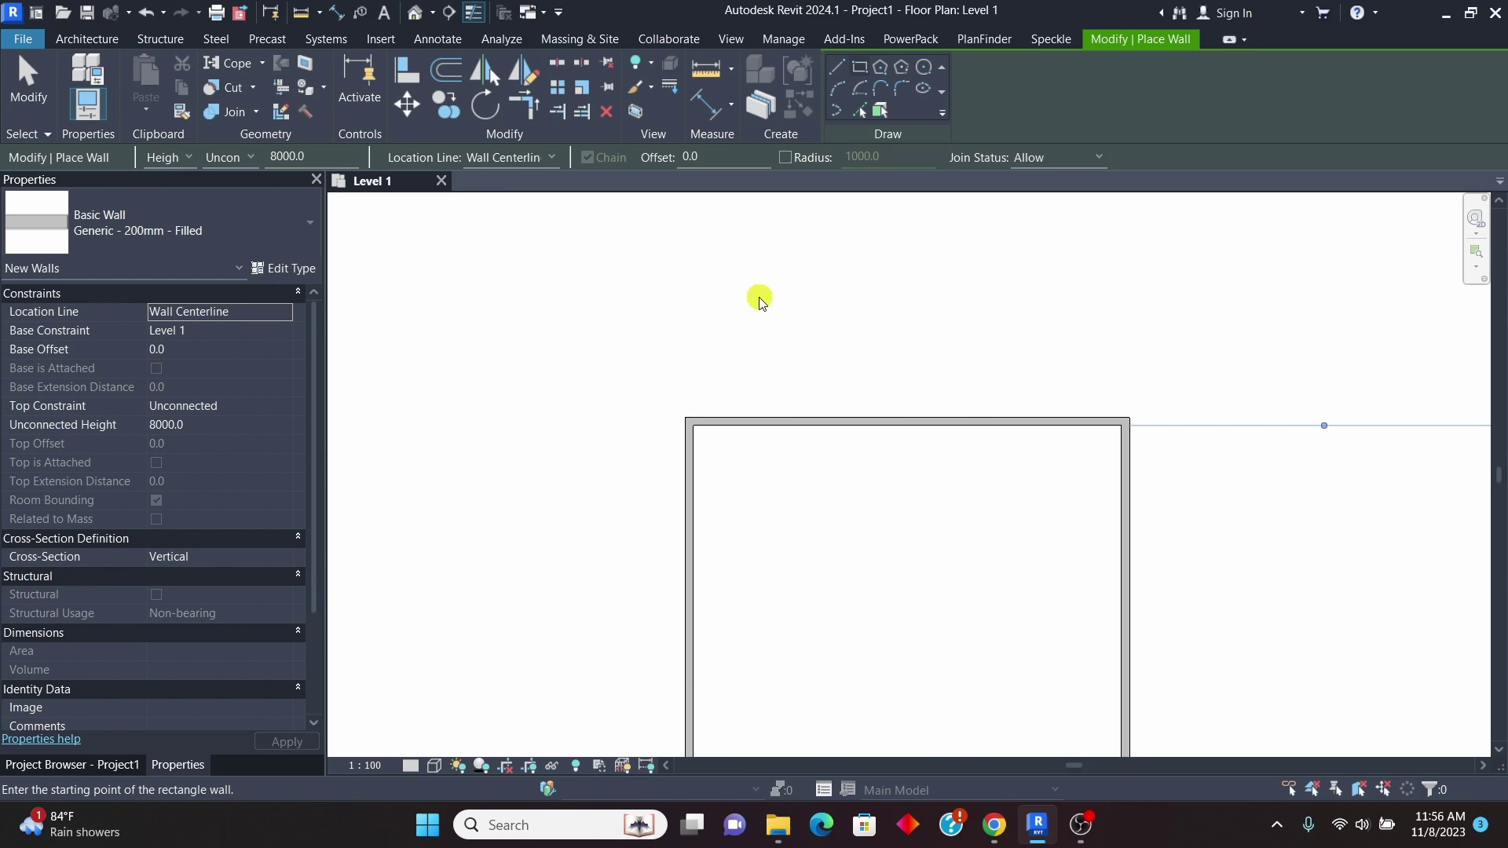
Leave the wall command and run PlanFinder's Fit tool on the wall rectangle, placing the entrance near the left end of the lower wall.
right_click(782, 293)
click(809, 299)
scroll(784, 377, down, 3)
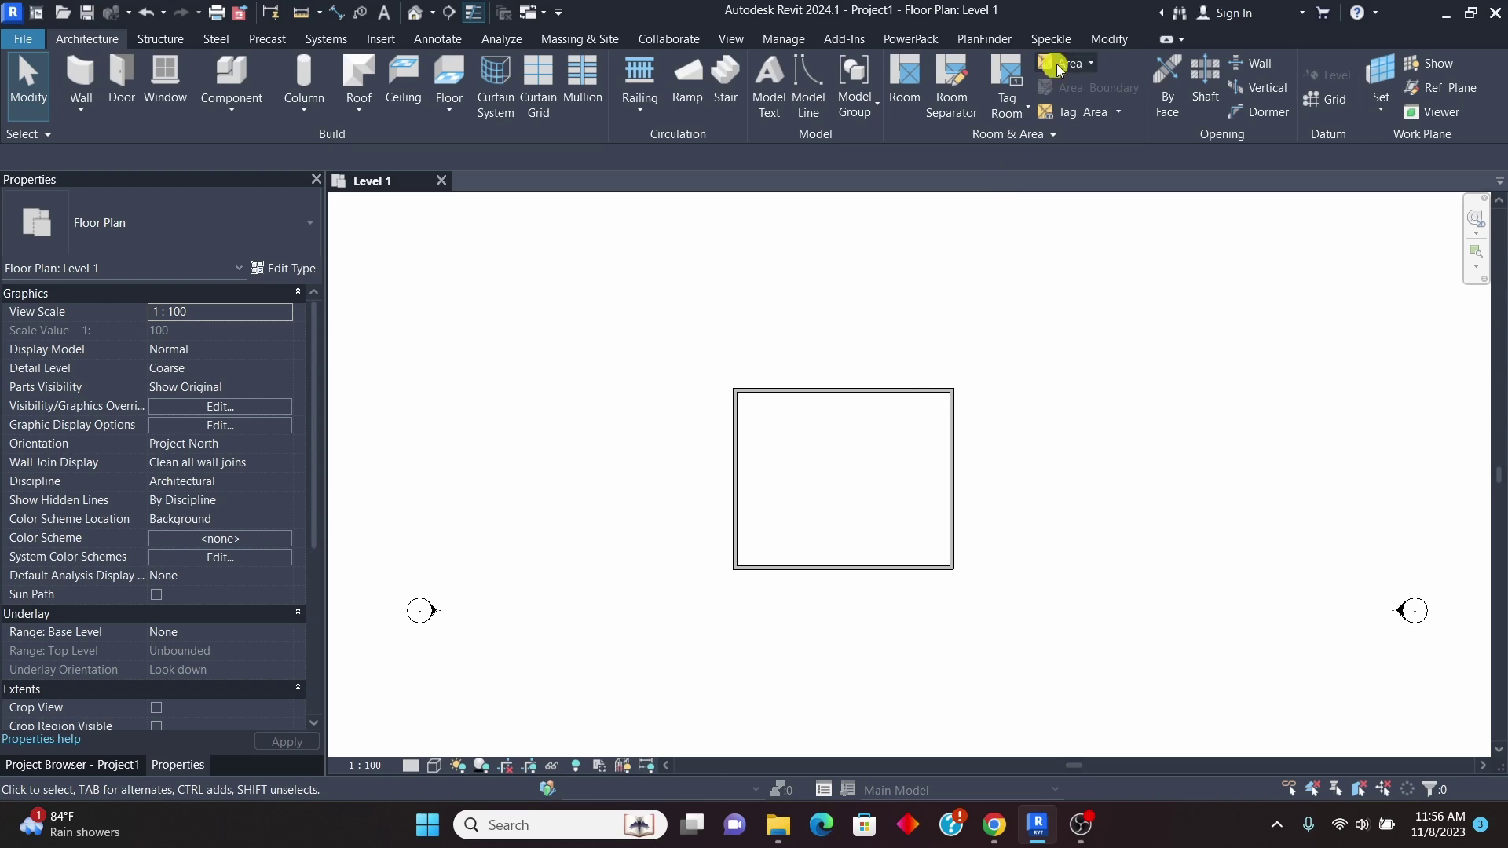
click(985, 40)
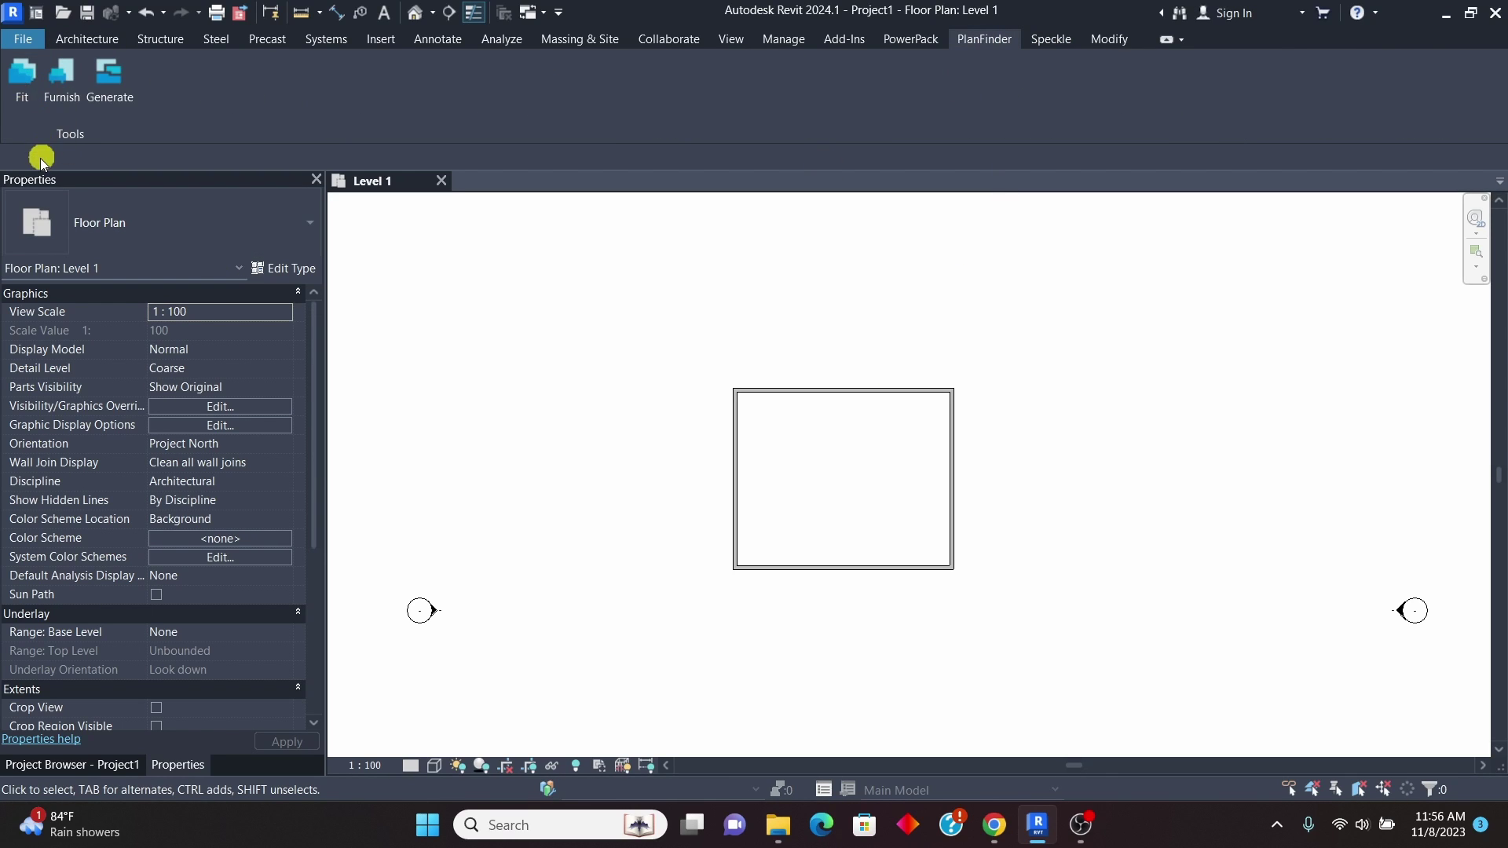
click(22, 82)
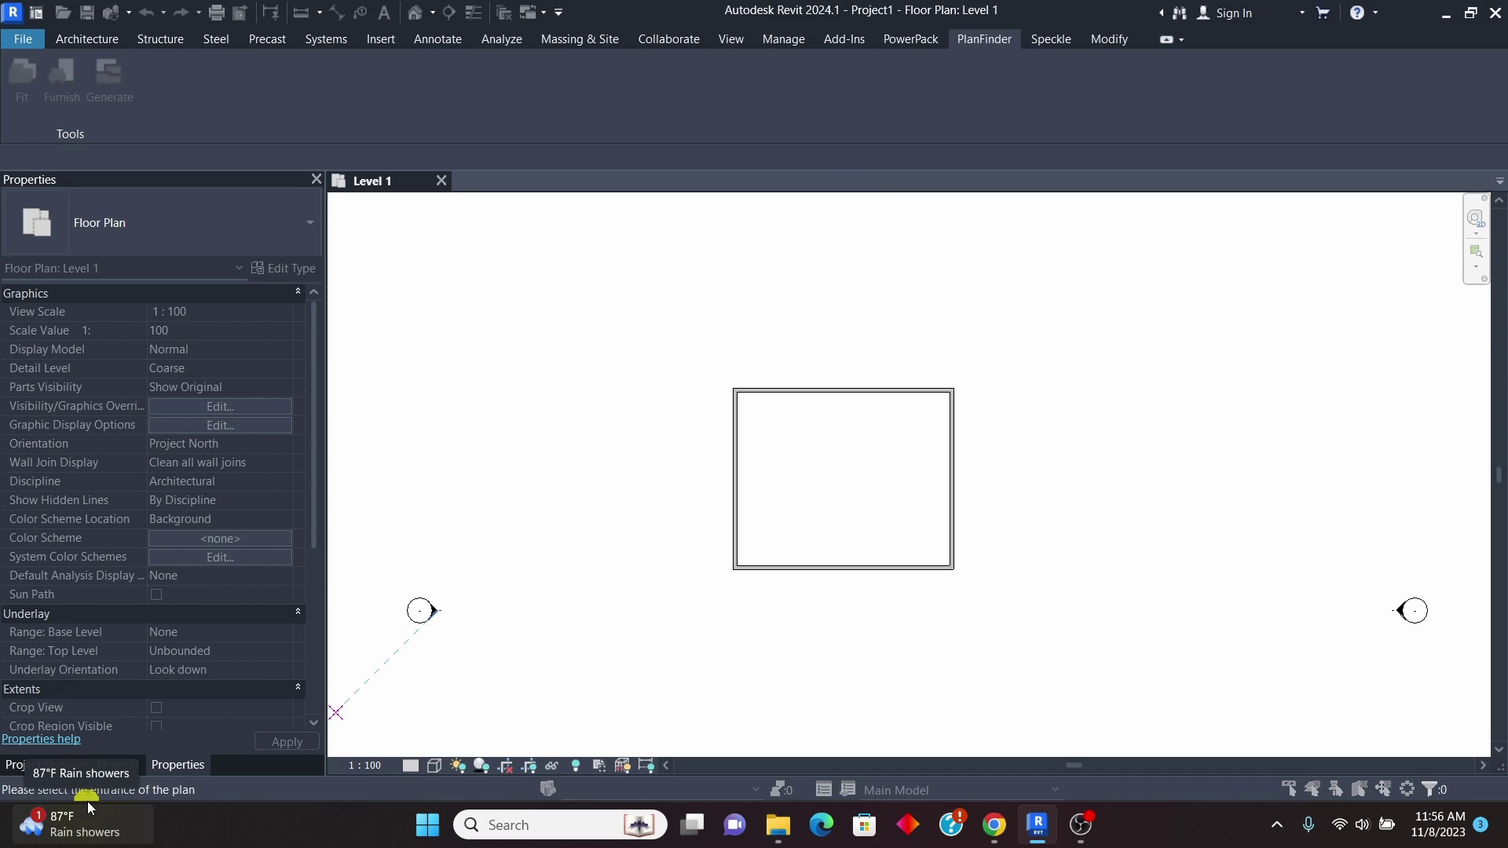
scroll(899, 589, up, 3)
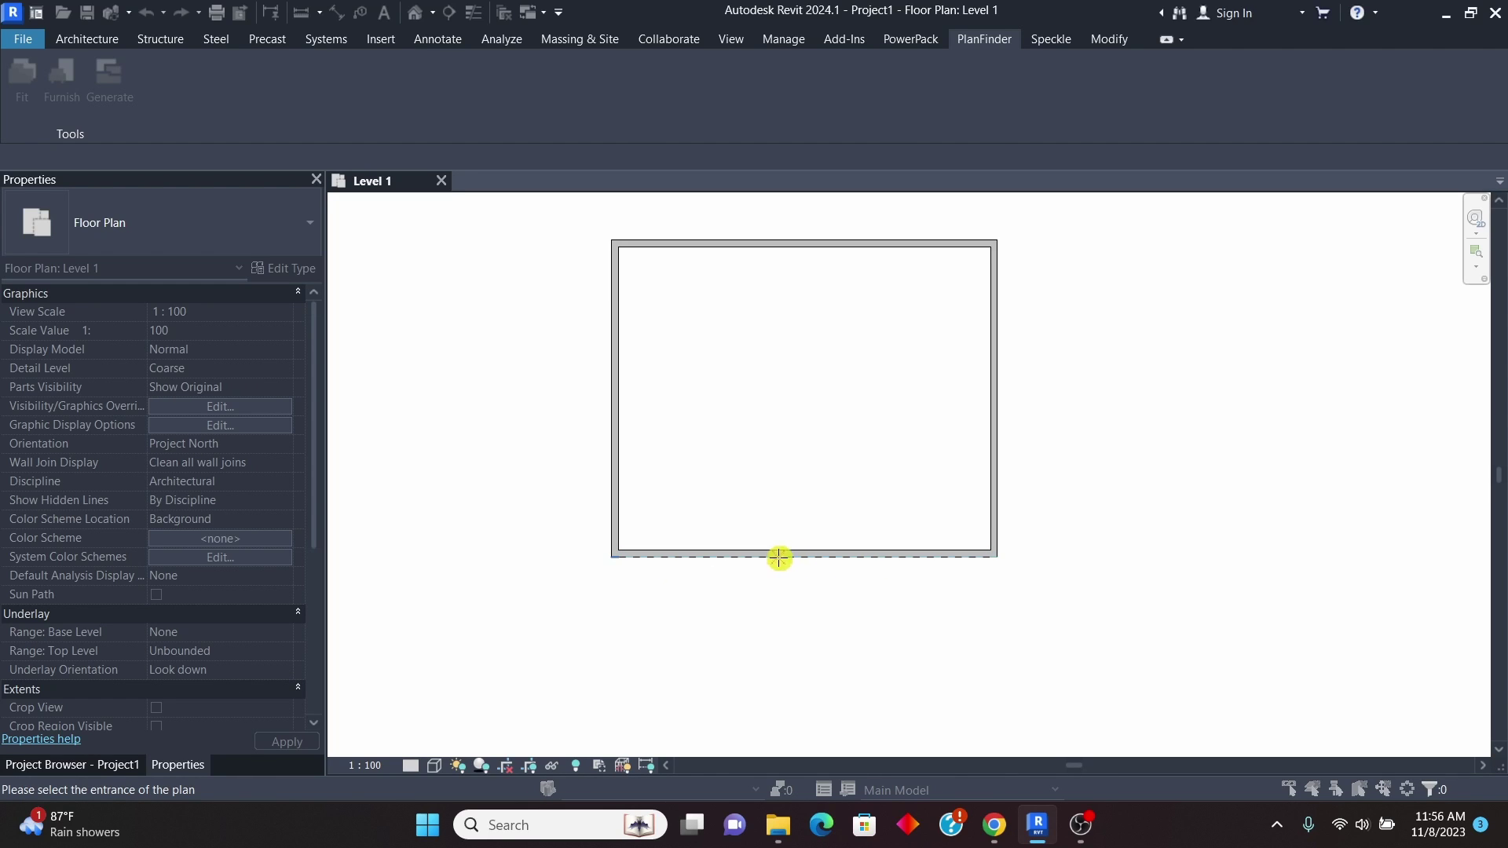
click(680, 553)
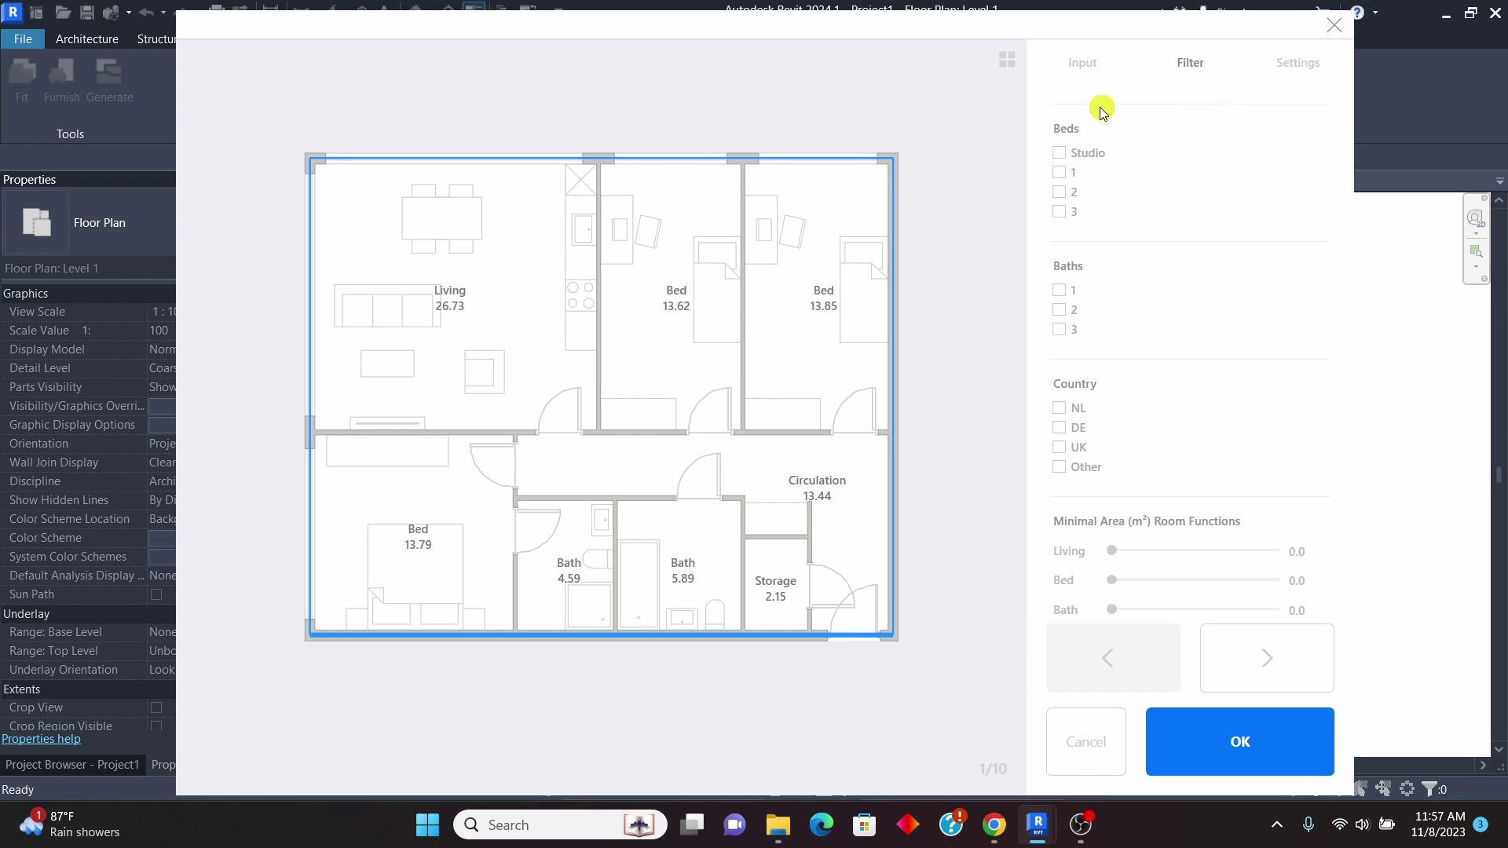
Filter the suggested layouts to 2 beds and cycle through furniture arrangements in the larger bedroom.
click(1060, 192)
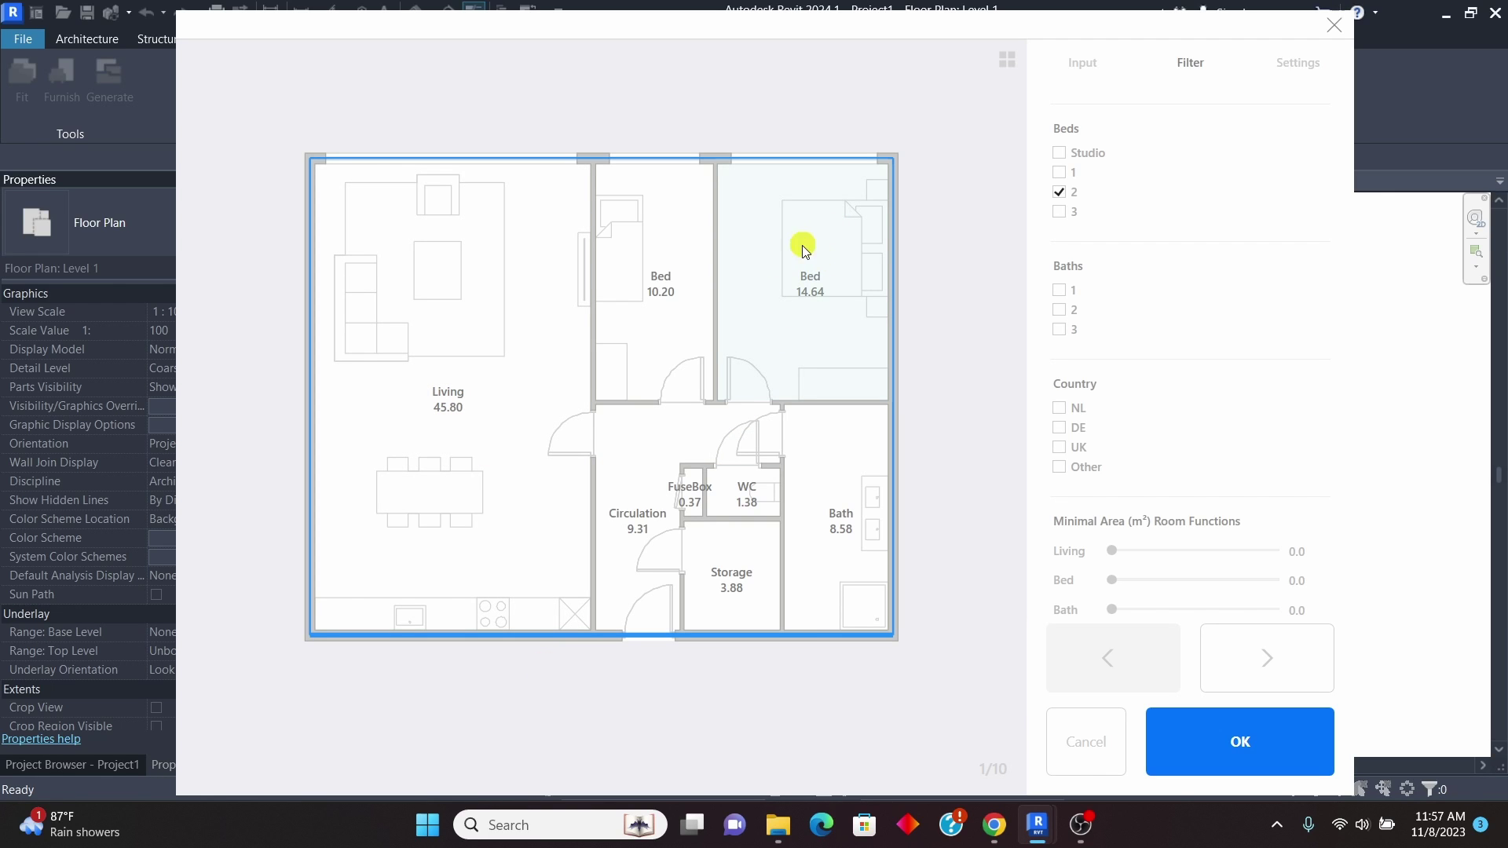
click(760, 261)
click(759, 261)
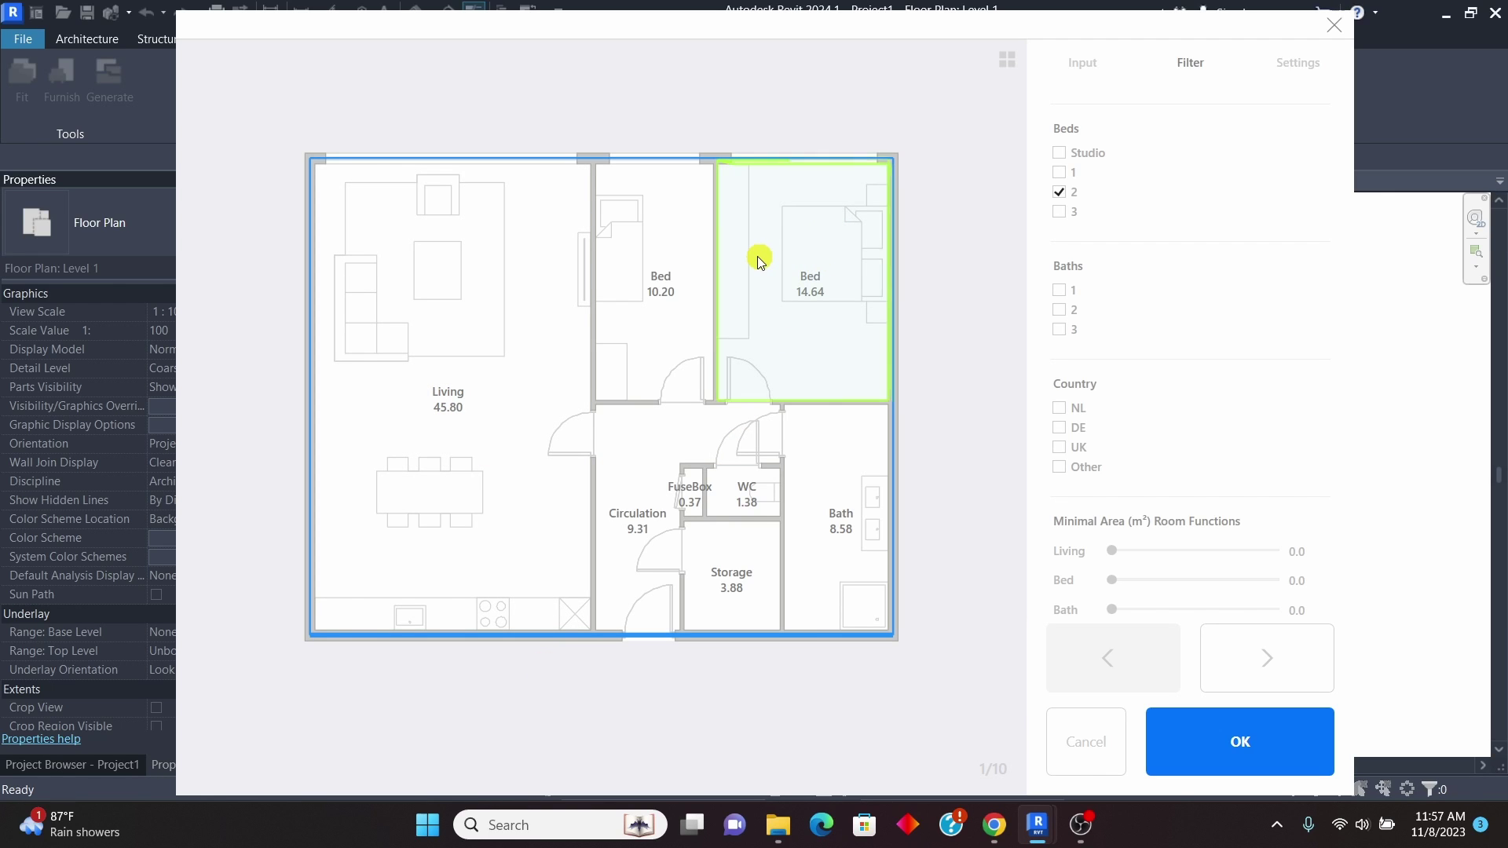
click(759, 262)
click(760, 261)
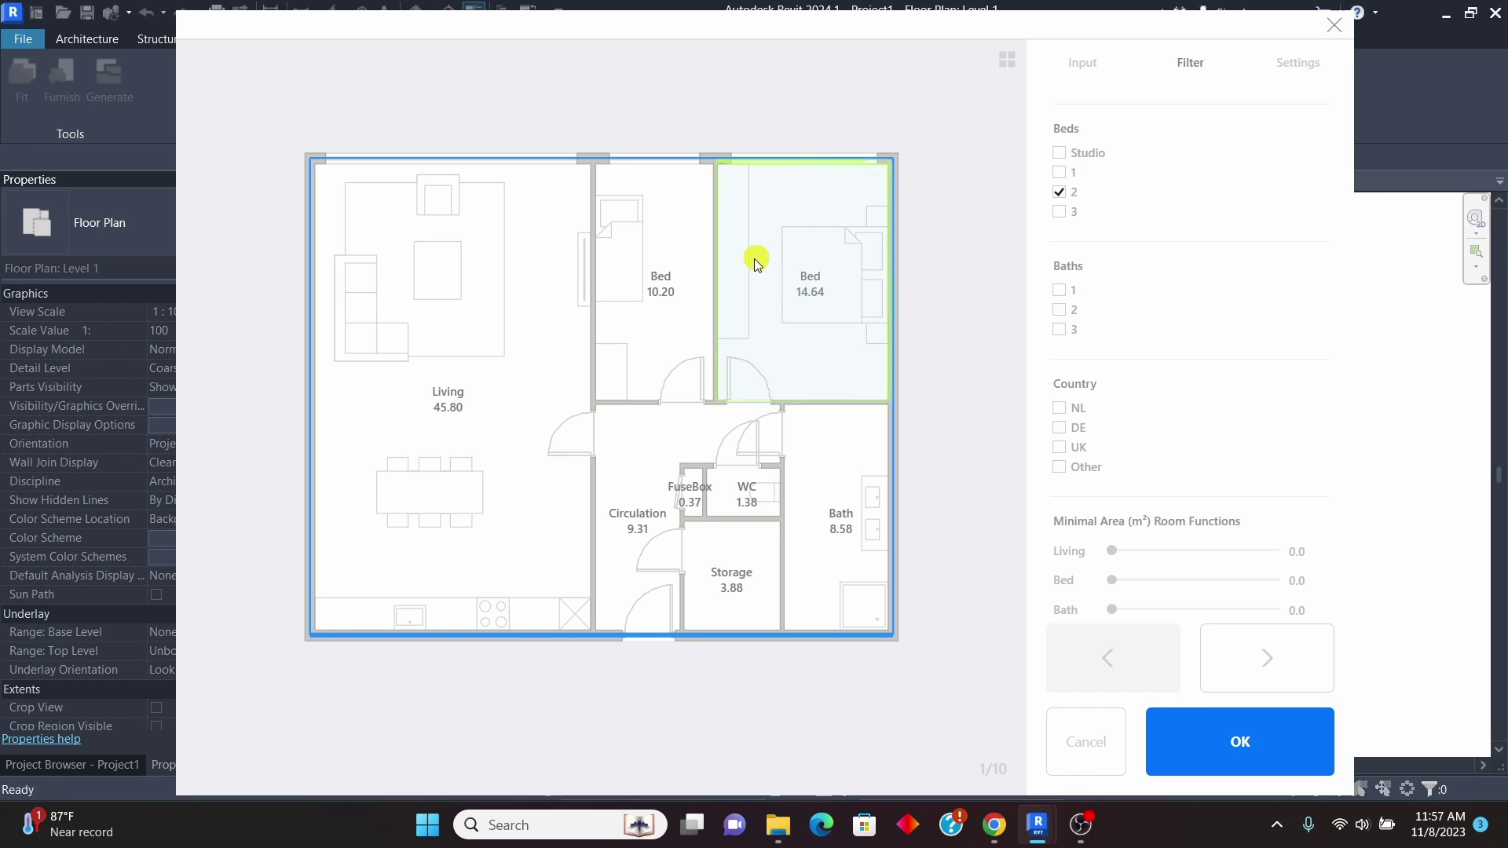
Cycle through alternative furniture arrangements in the living room of the two-bedroom layout.
click(536, 372)
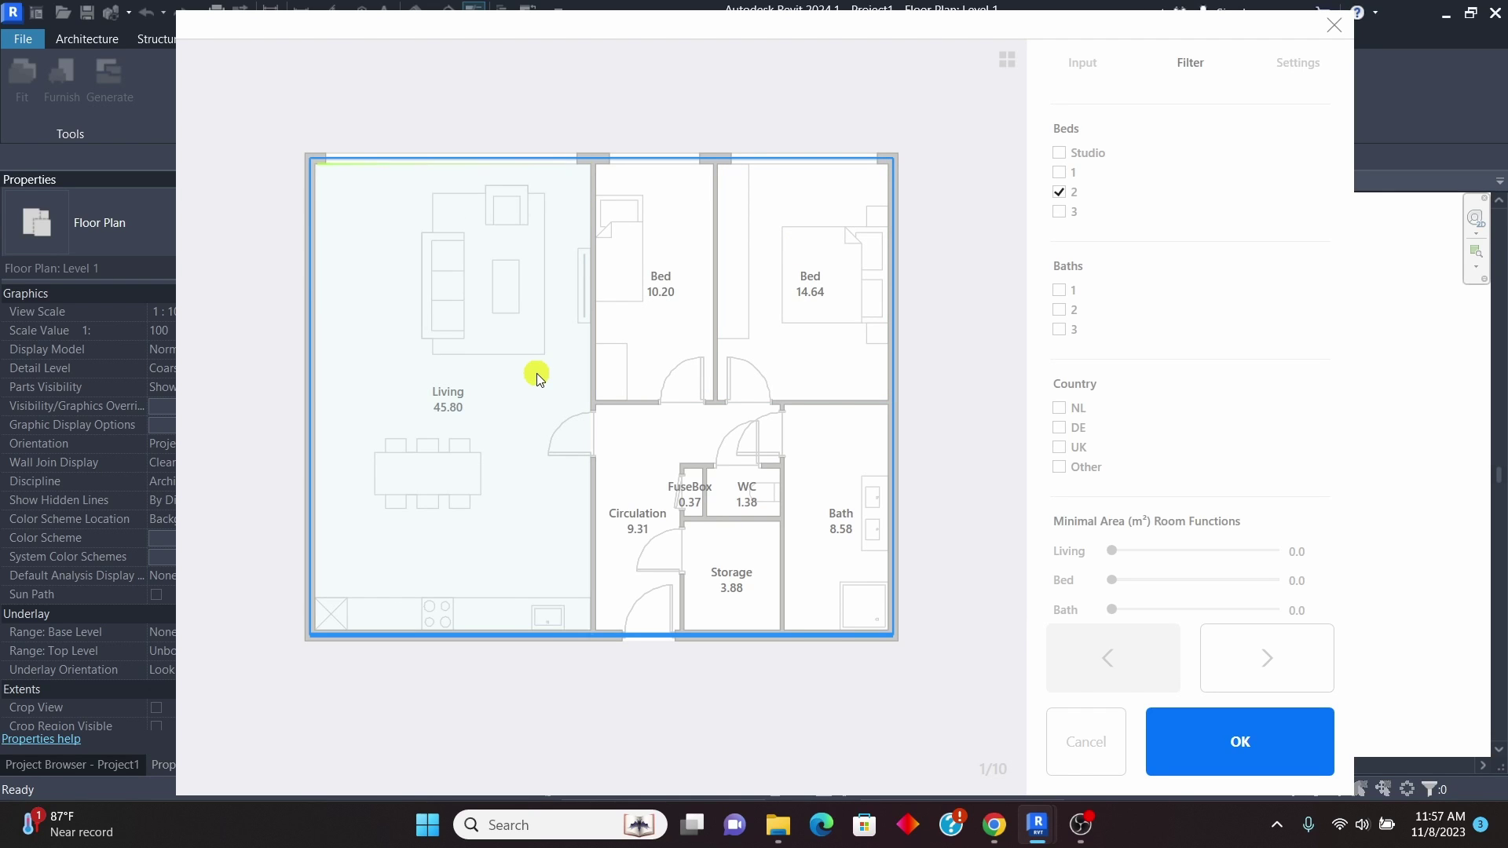
click(524, 380)
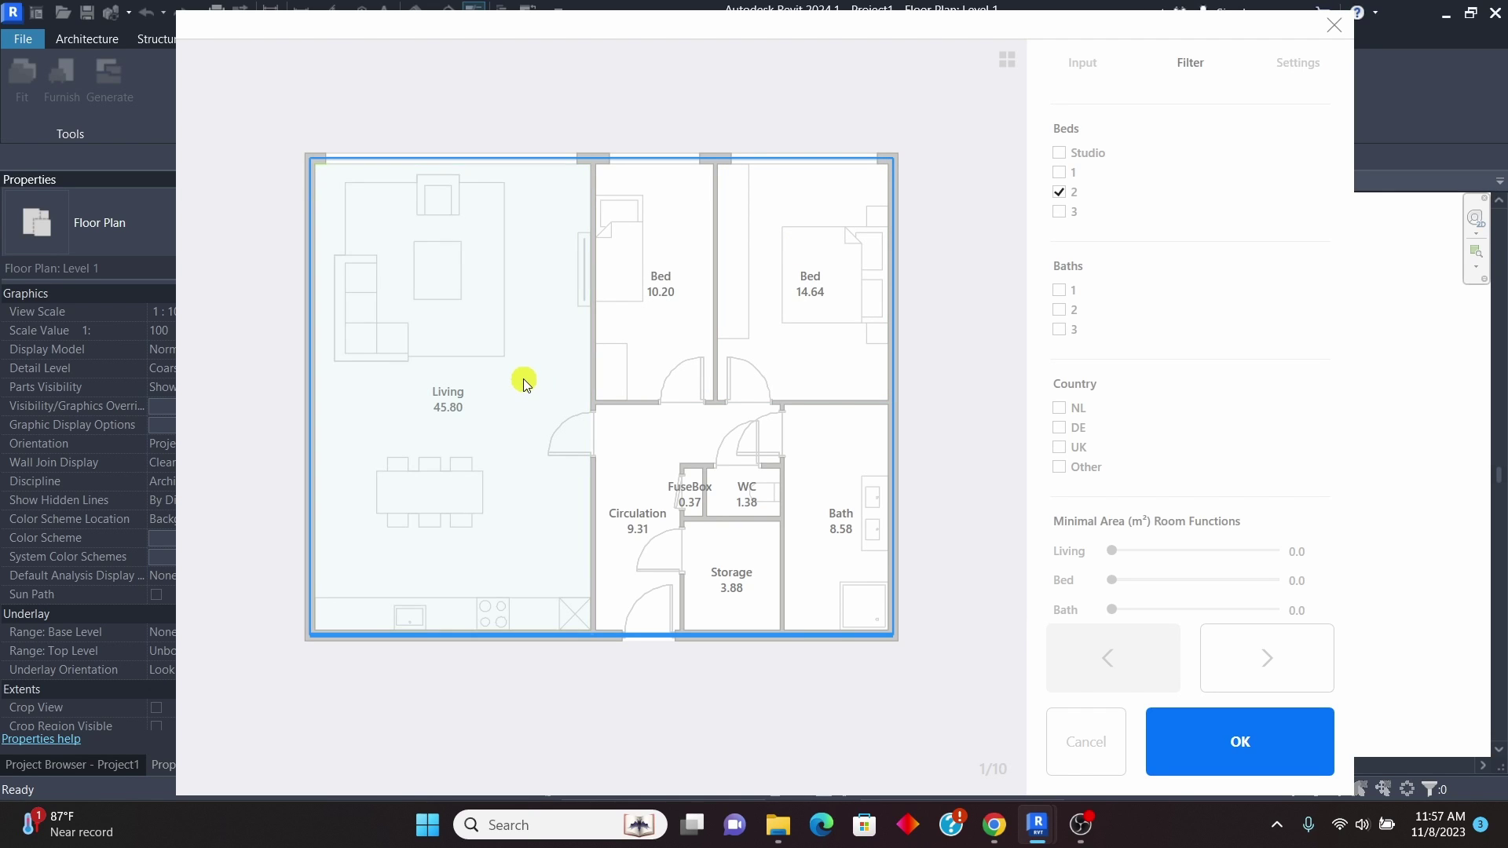
click(525, 380)
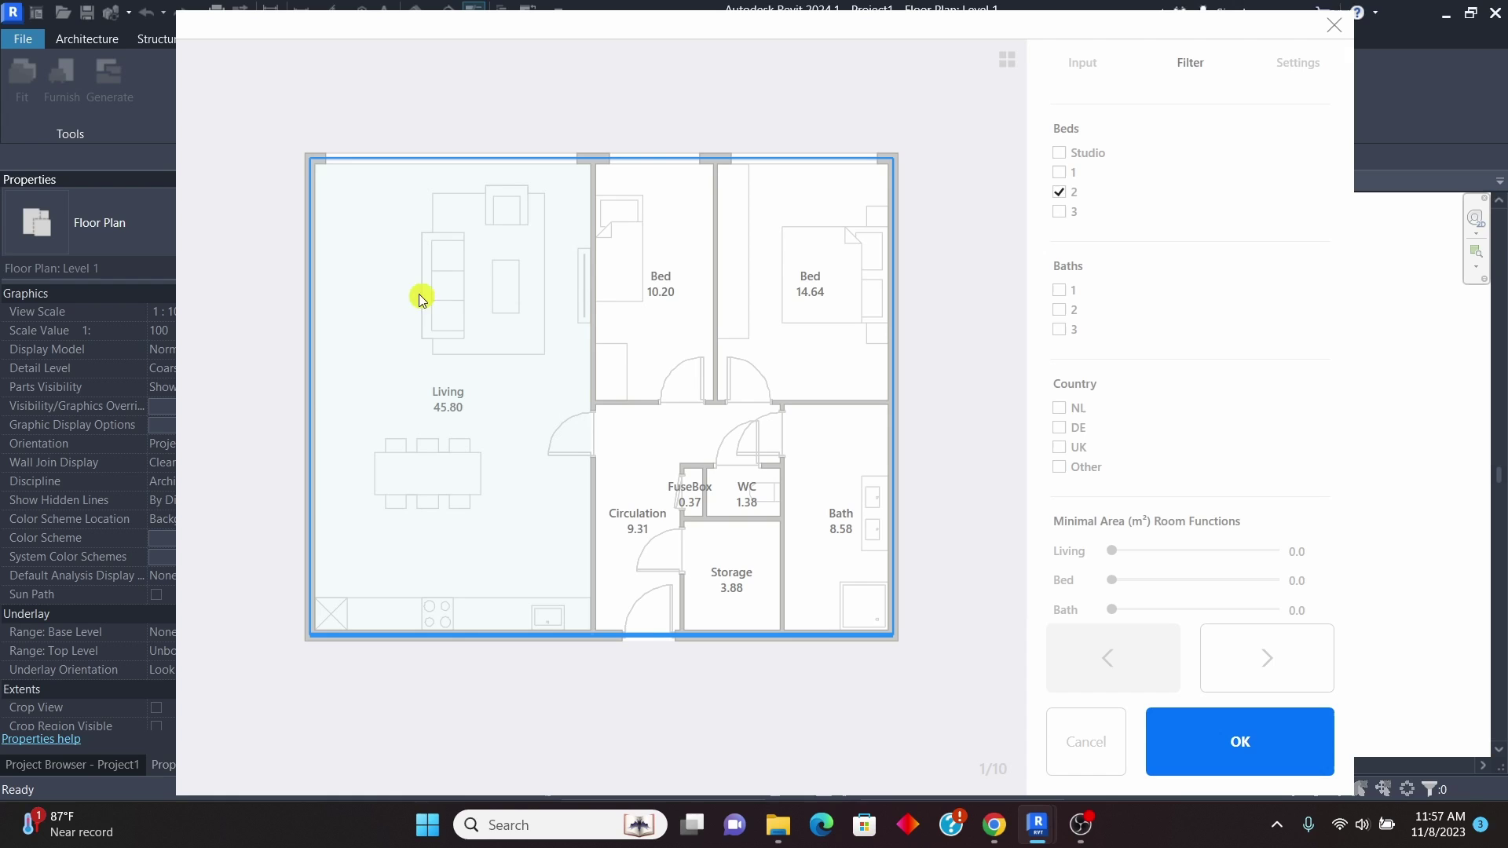
click(521, 387)
click(521, 388)
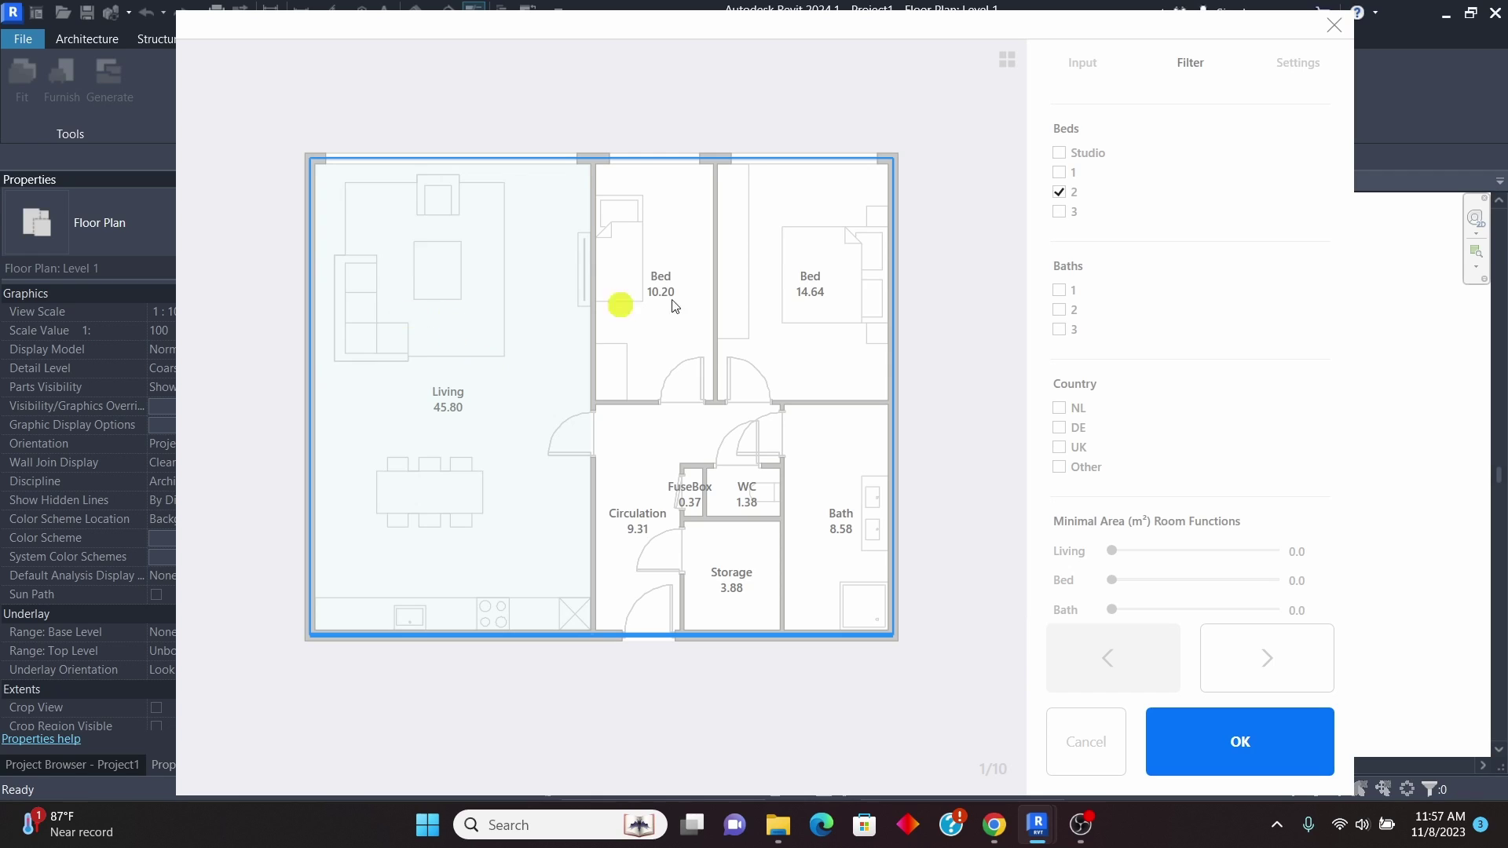
Filter the layouts to 3 beds only, and allow 1 or 2 baths.
click(1061, 210)
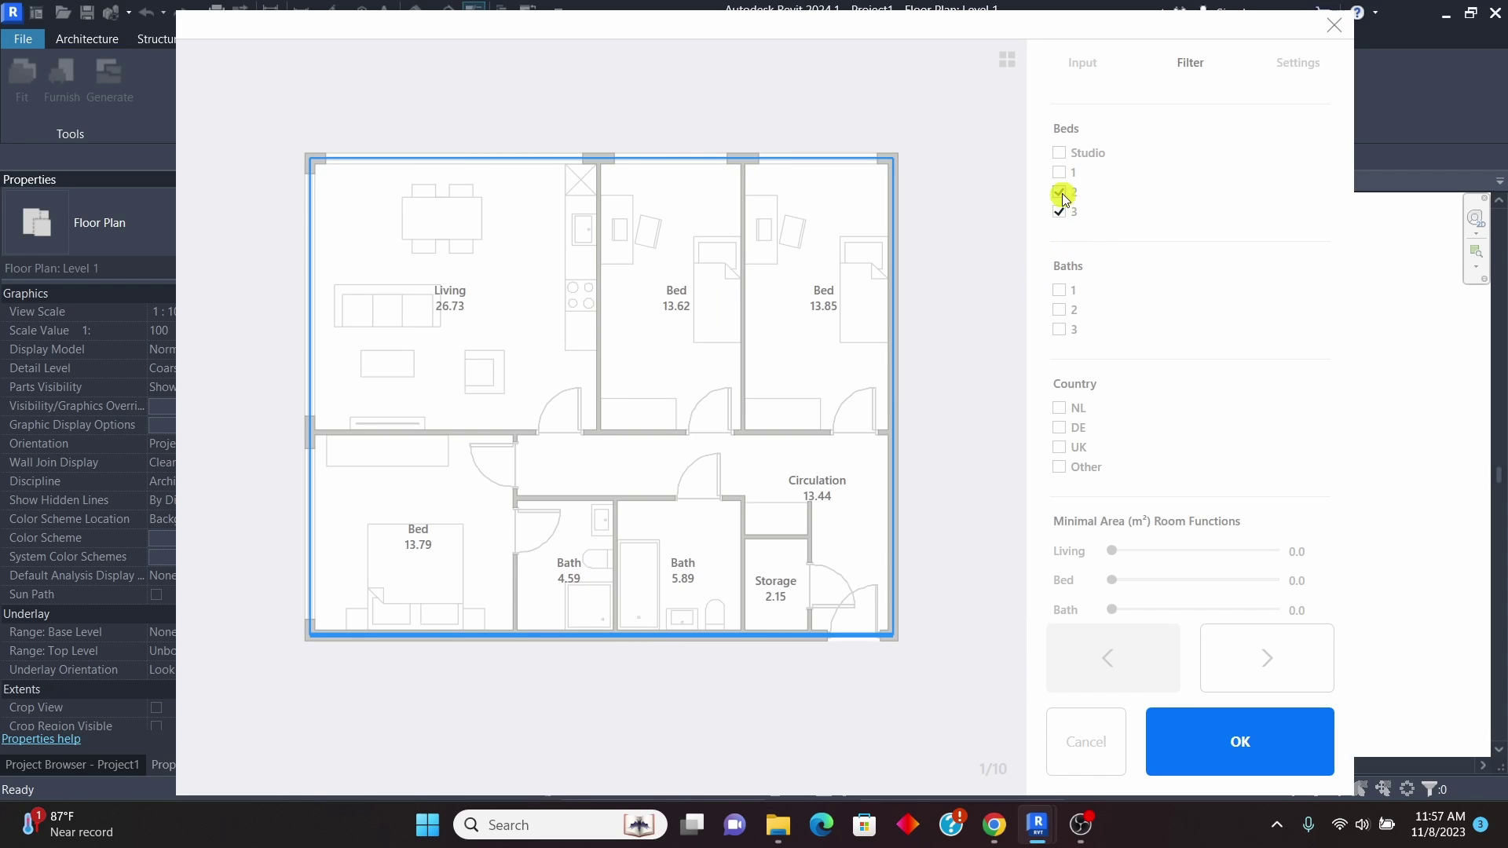
click(1062, 193)
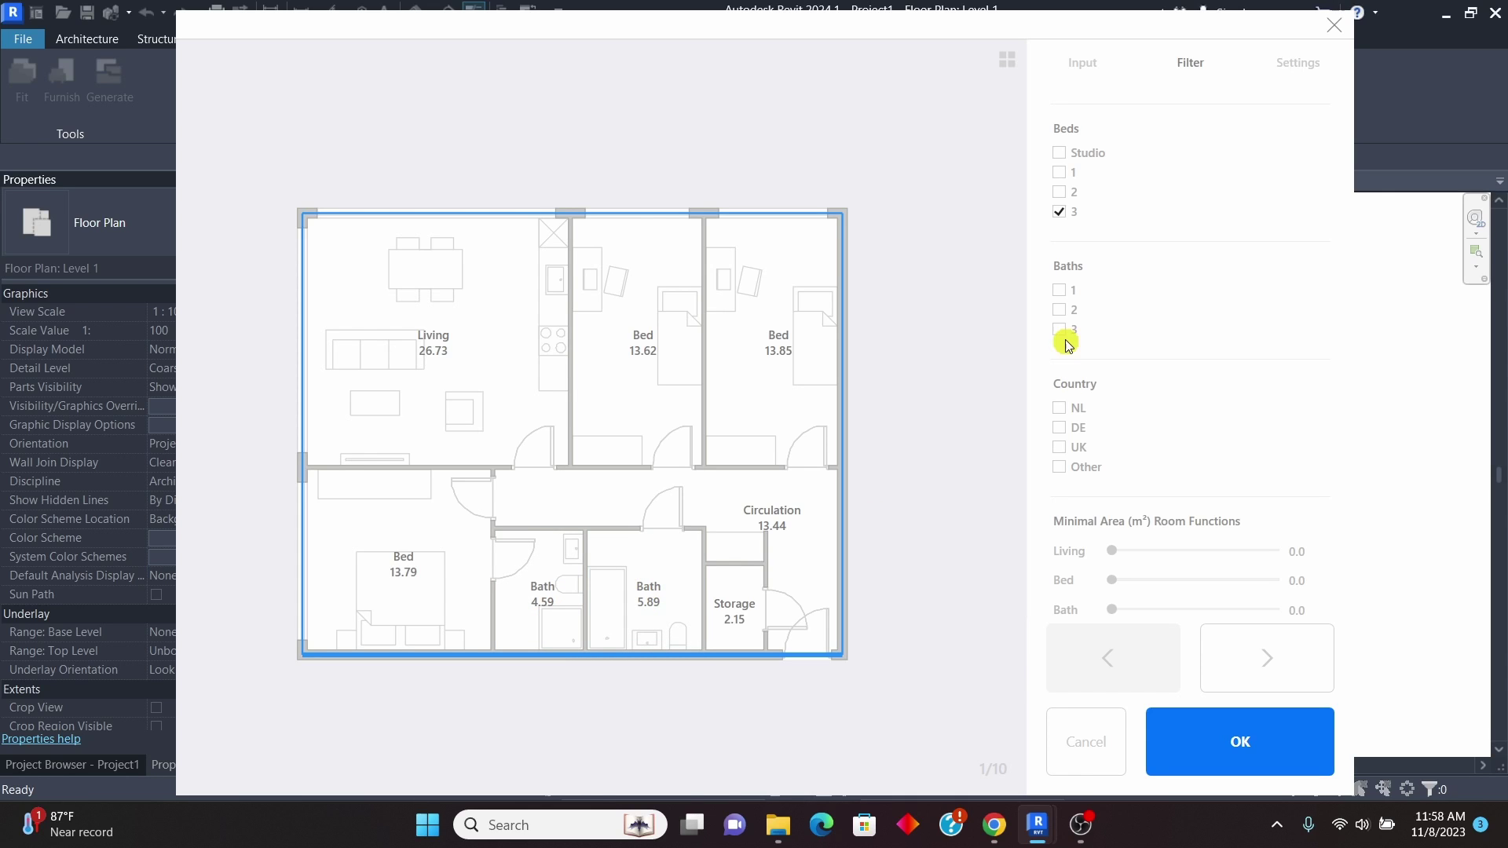
click(1059, 291)
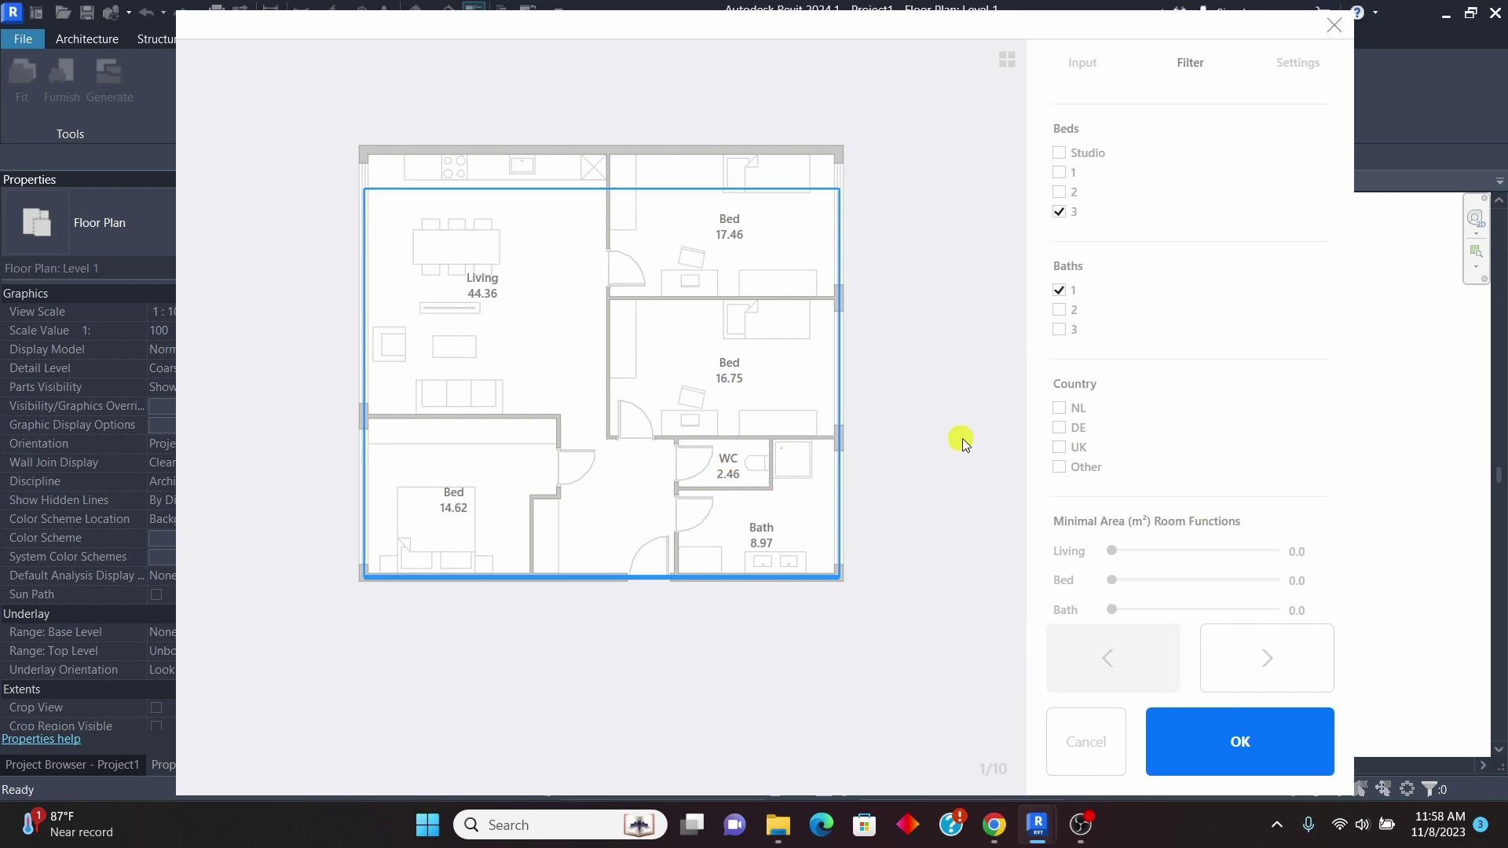
click(1060, 311)
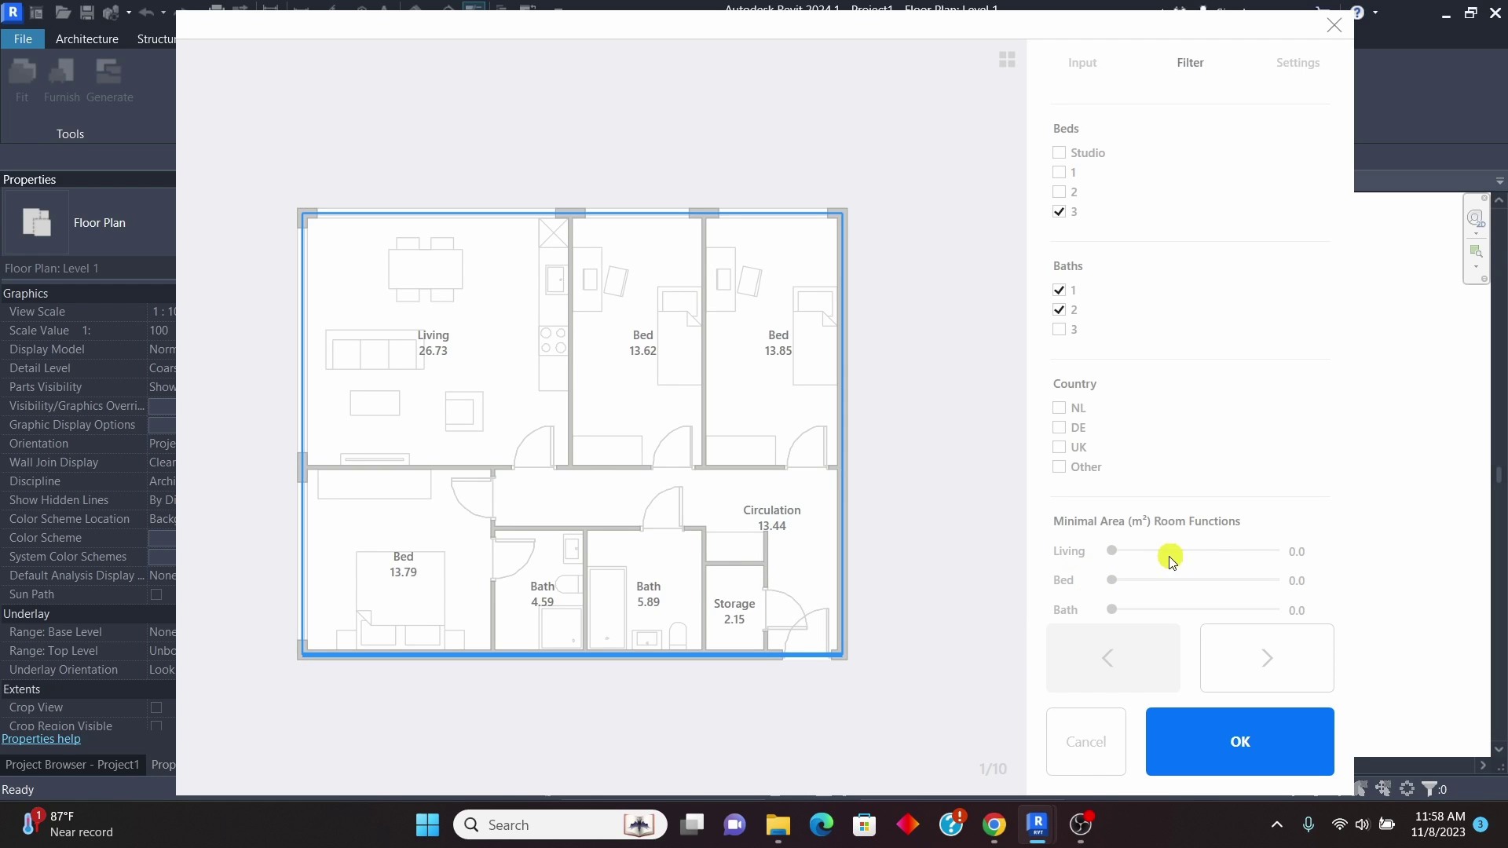
Try another living room furniture arrangement and a minimum living area of 7.7 m², and reset that area to 0.0.
click(504, 342)
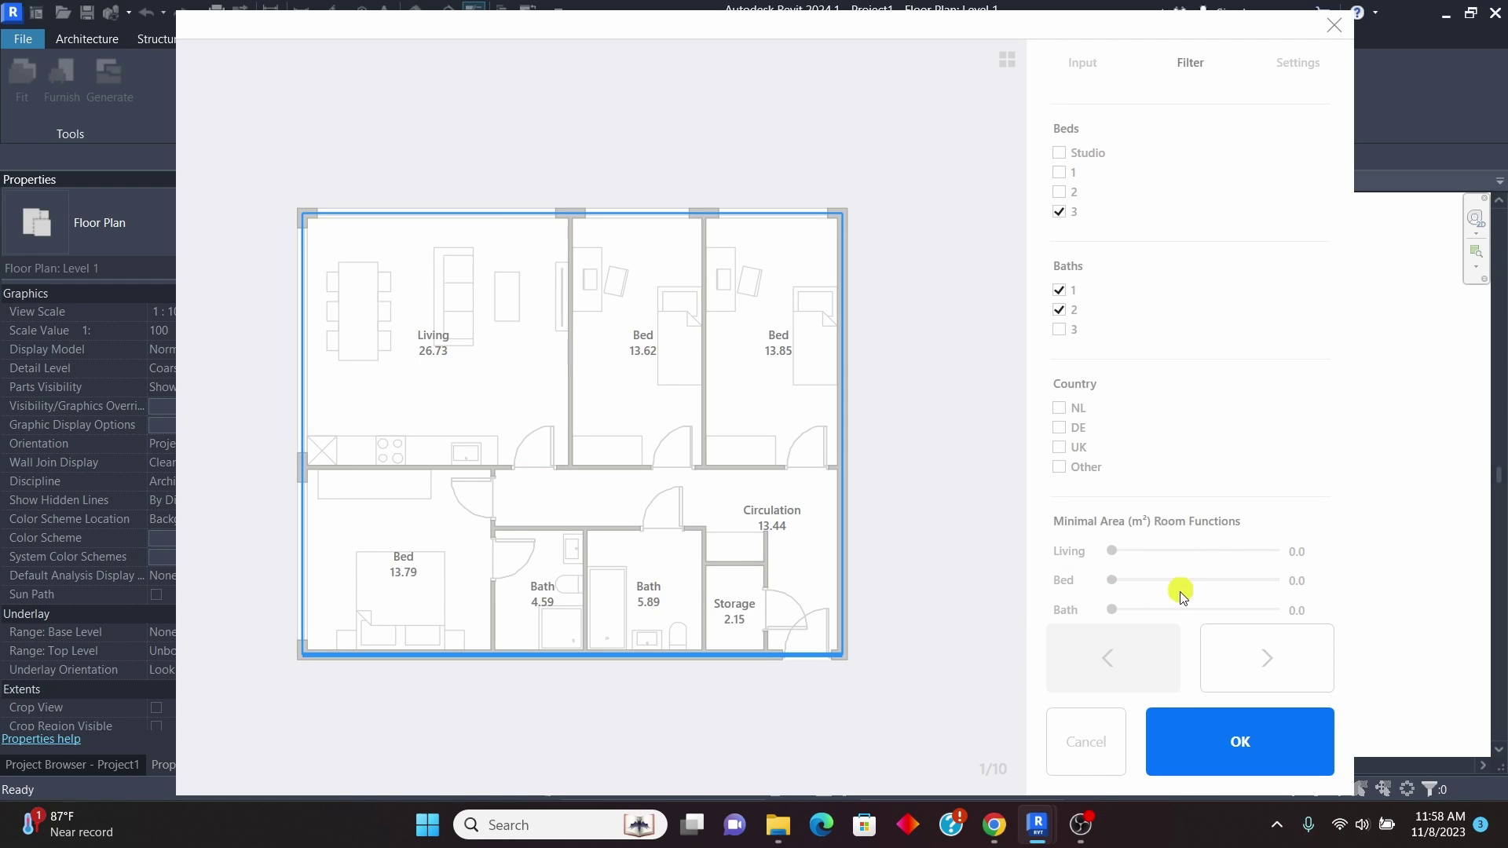
drag(1119, 553, 1124, 553)
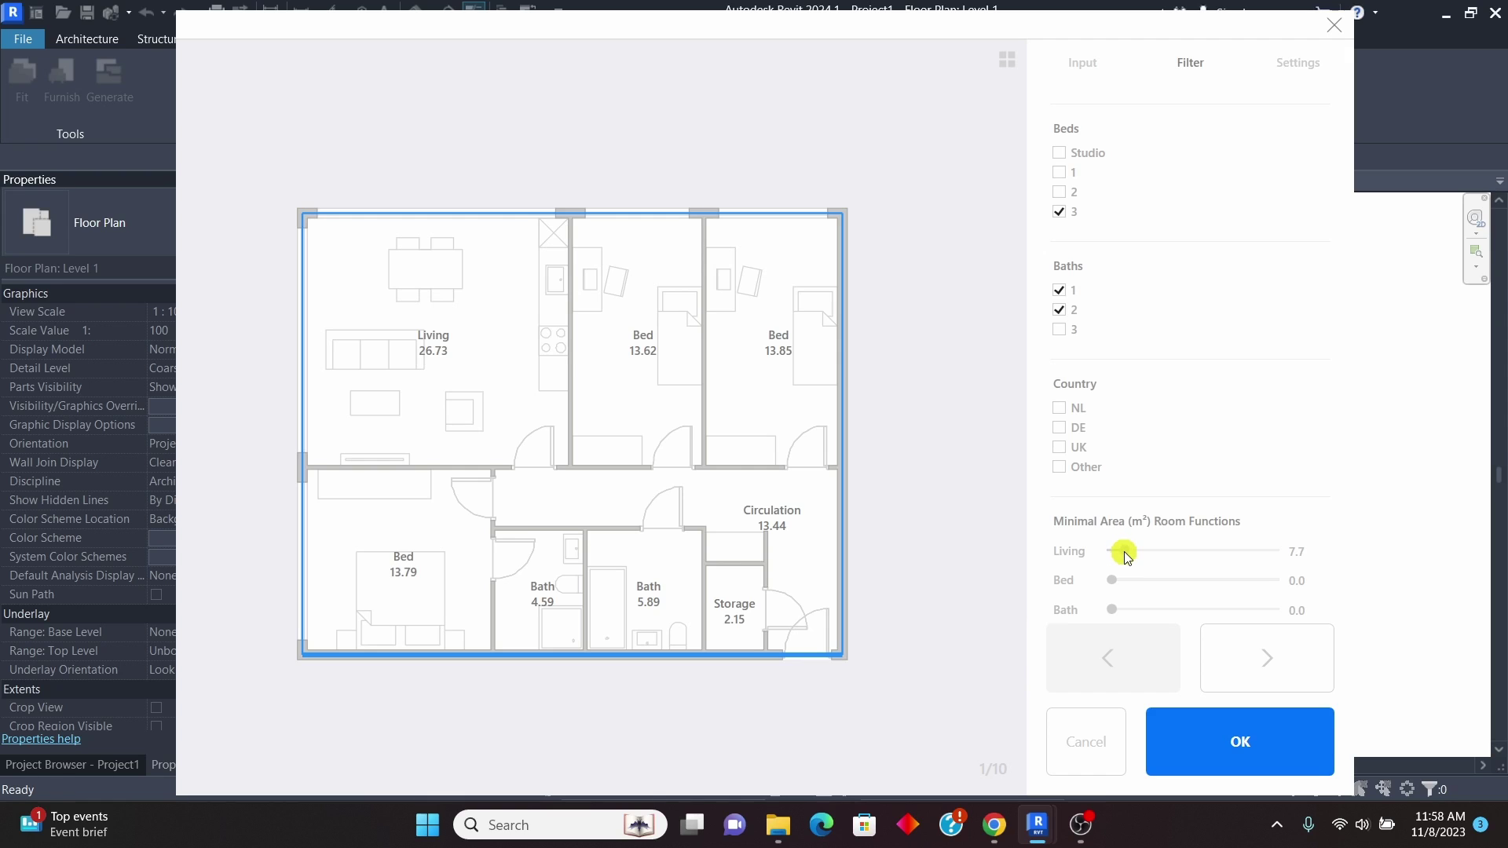
drag(1124, 551, 1091, 554)
Page through the suggested three-bedroom layouts up to layout 10 of 10, comparing their rooms and fit with the boundary.
click(1253, 659)
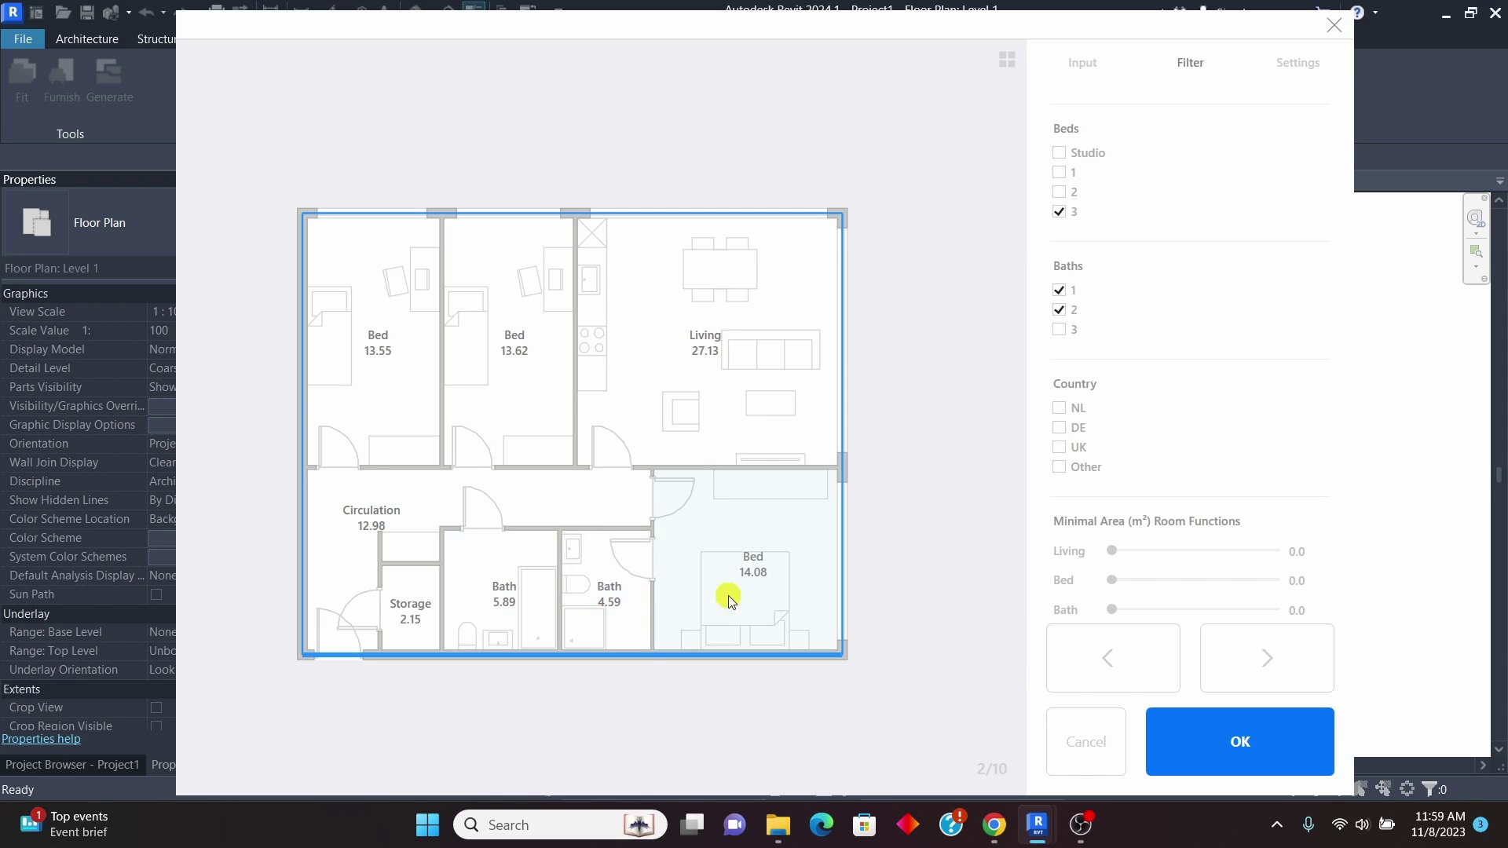
click(1270, 654)
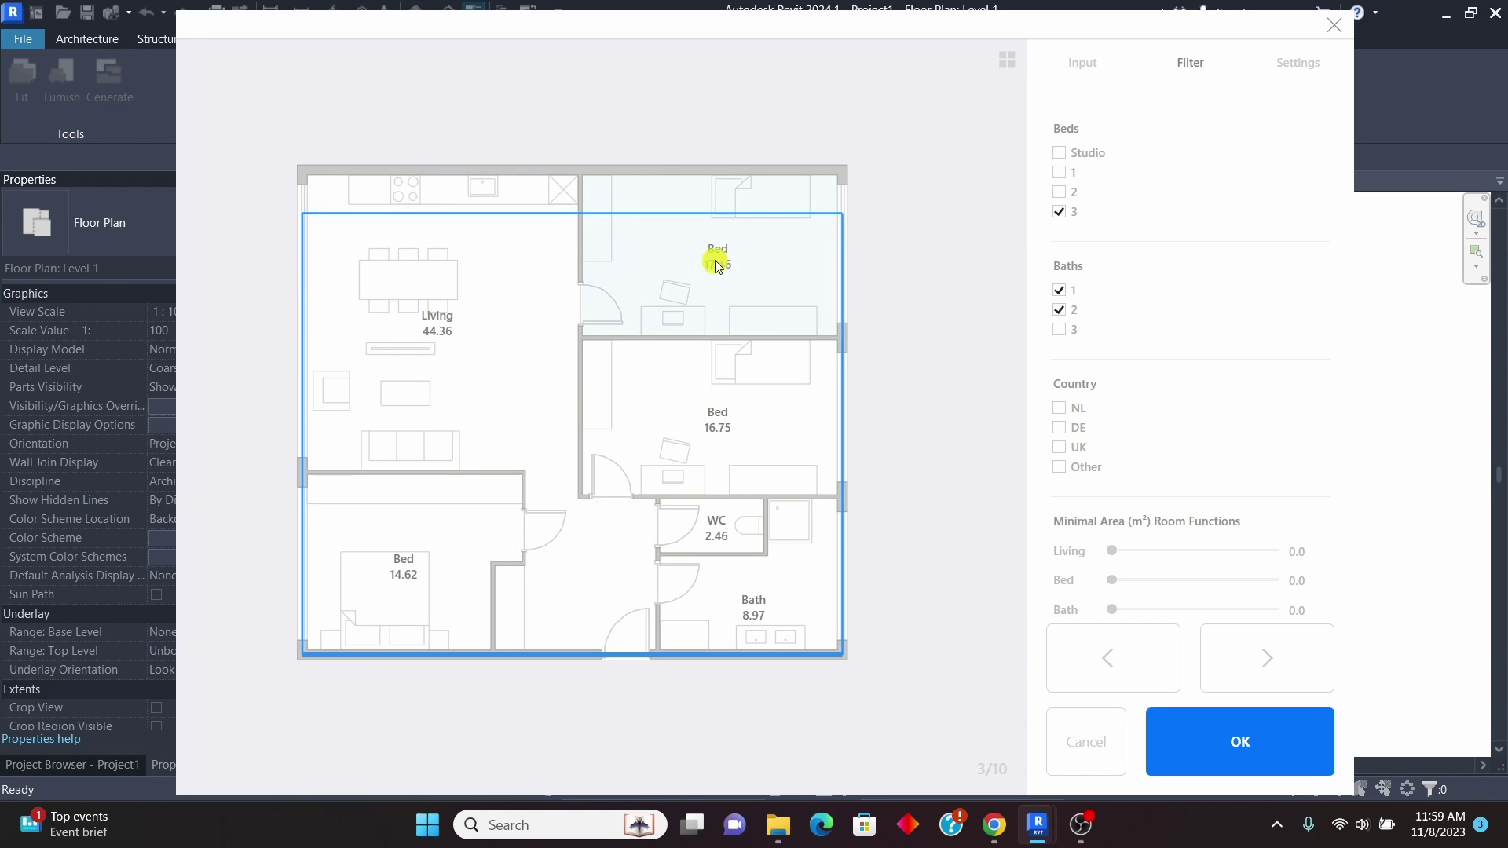
click(1276, 664)
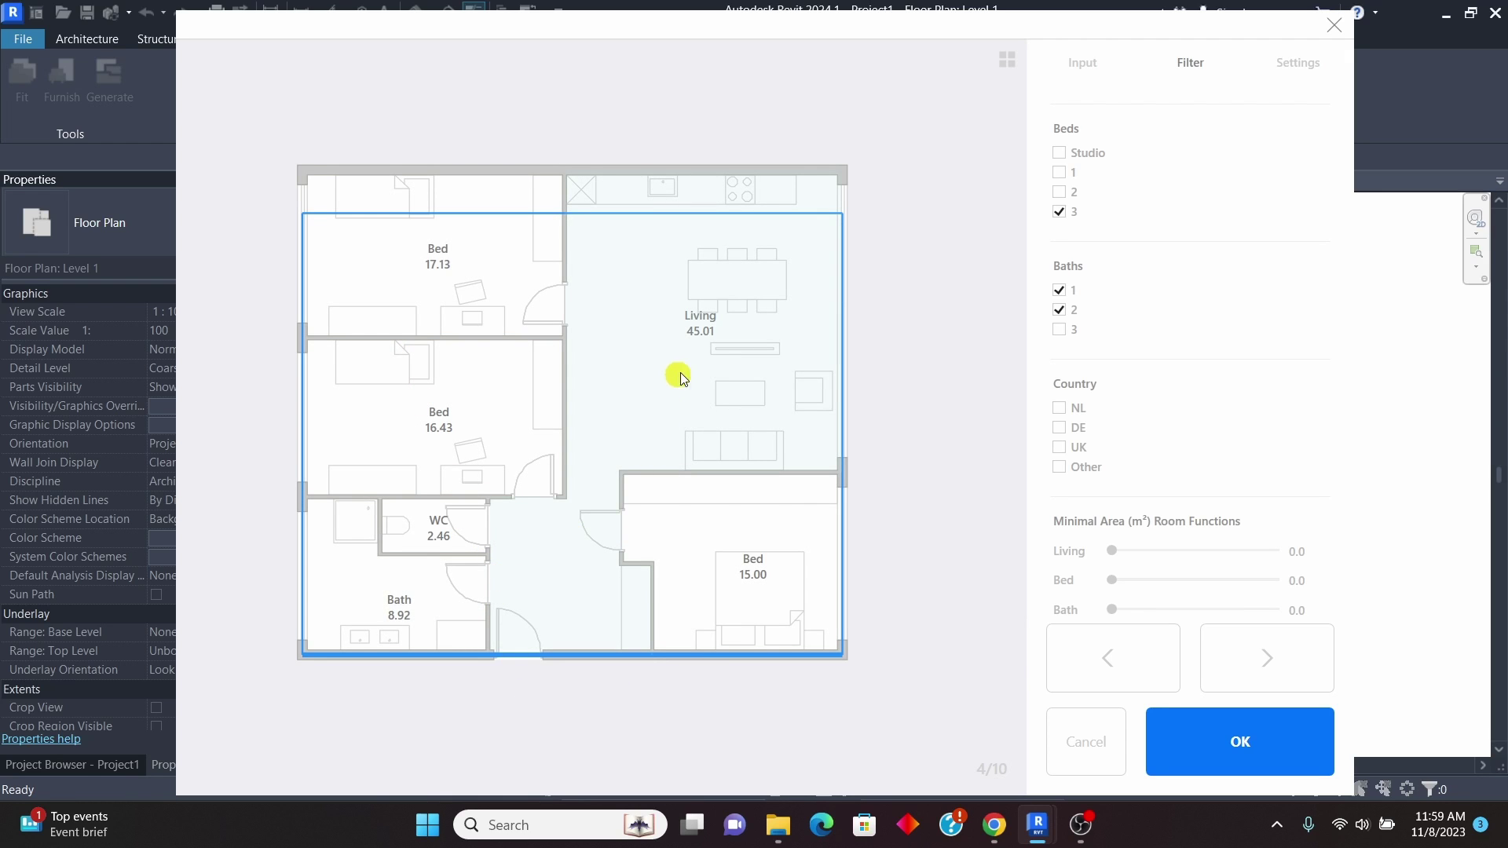
click(1259, 658)
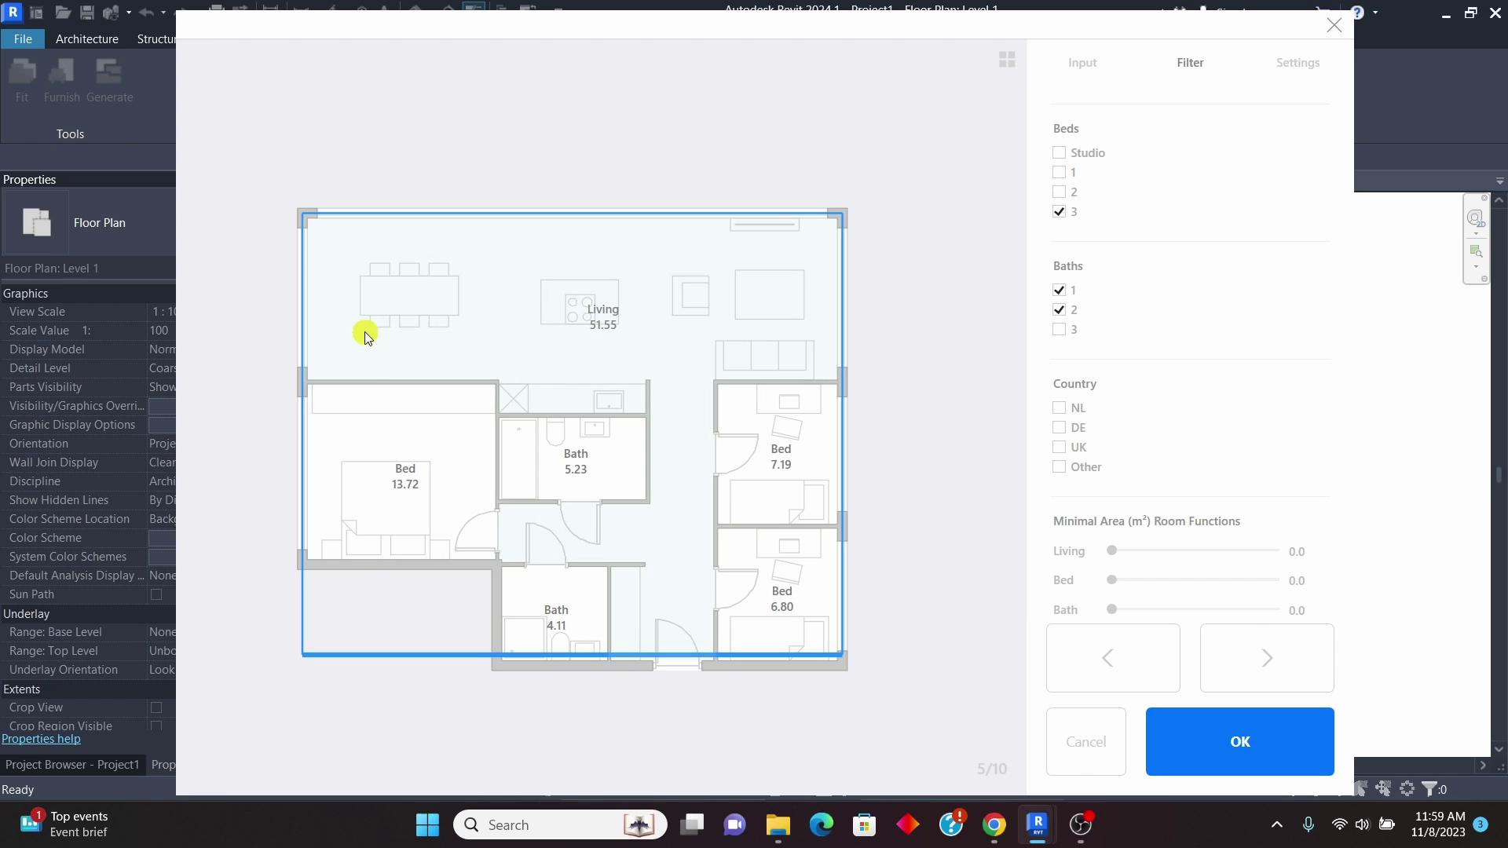
click(1266, 658)
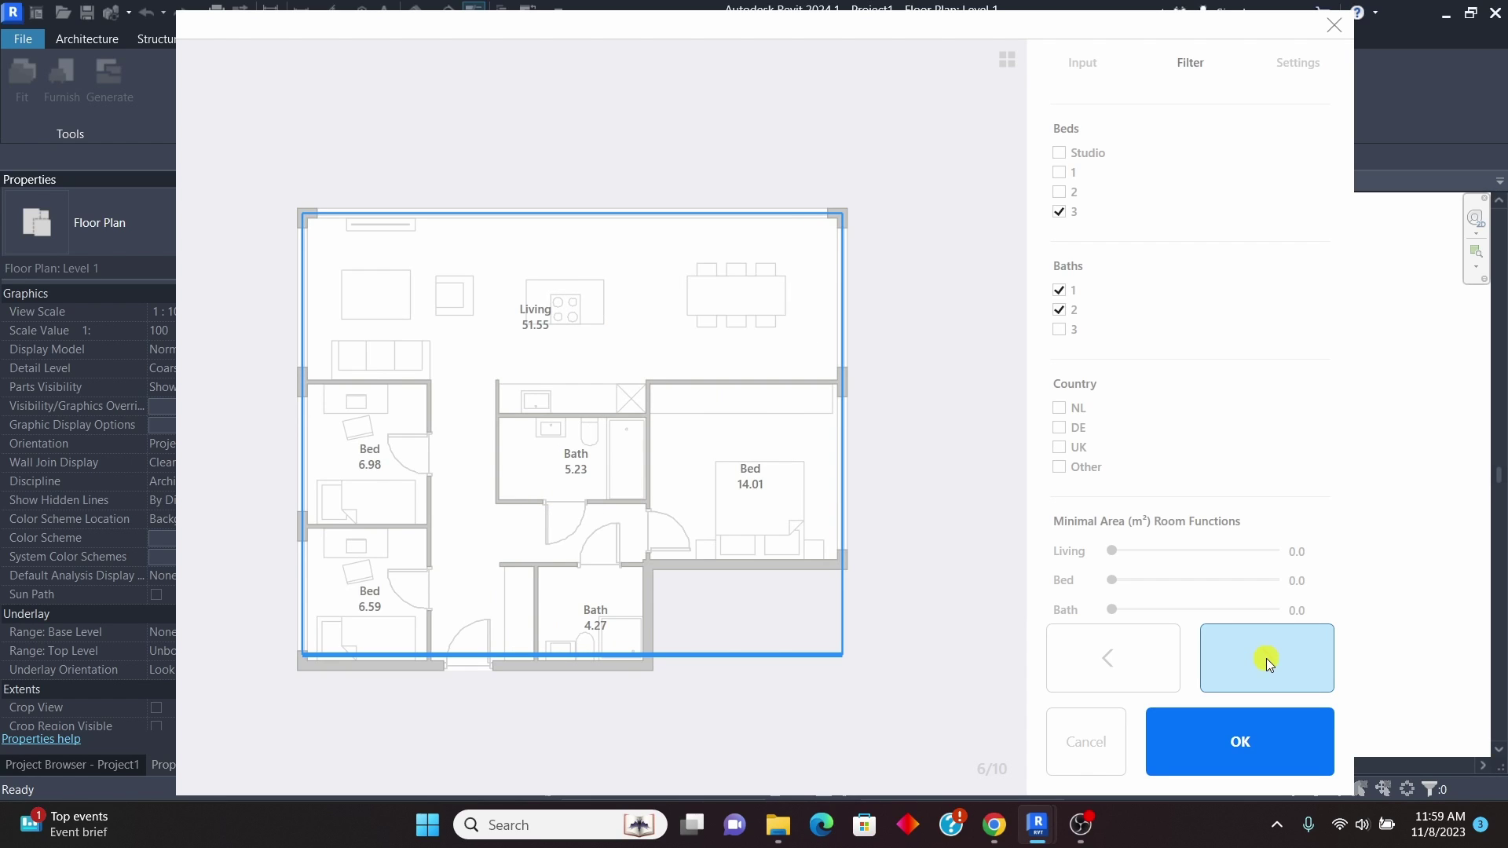
click(1275, 657)
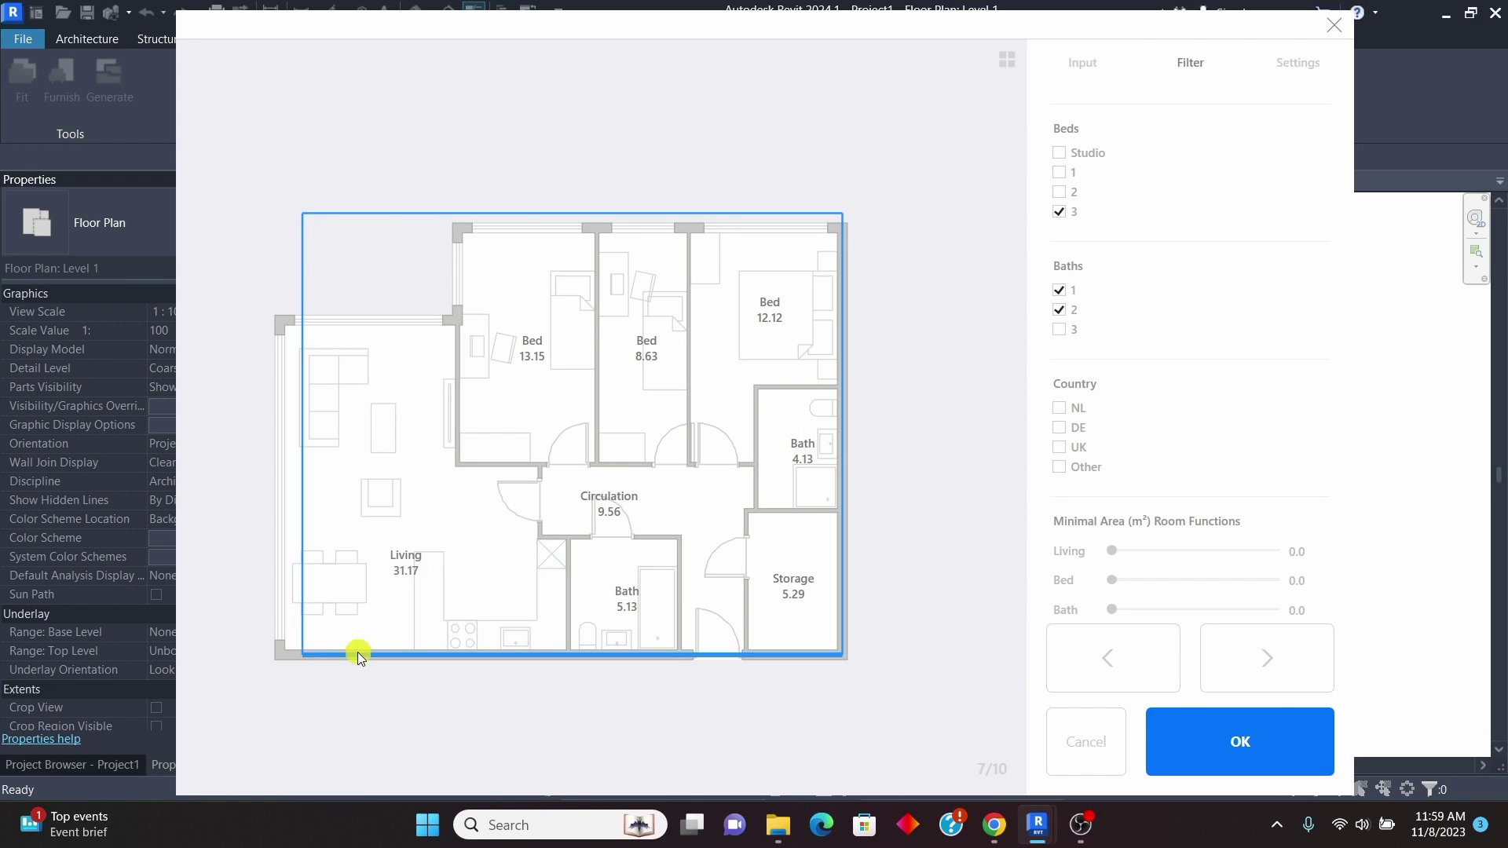
click(1266, 663)
click(1269, 664)
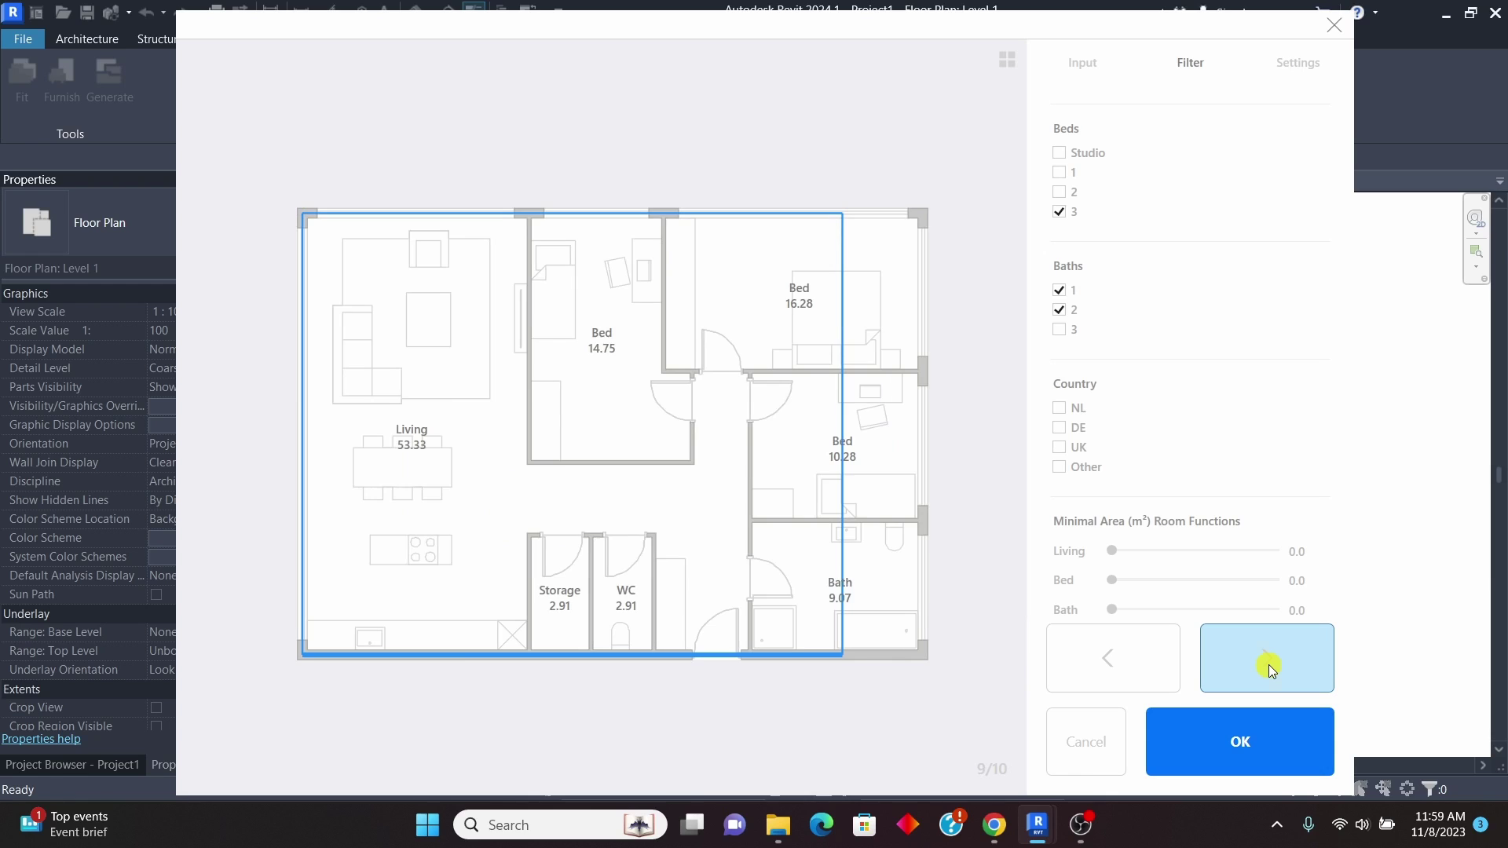
click(1269, 664)
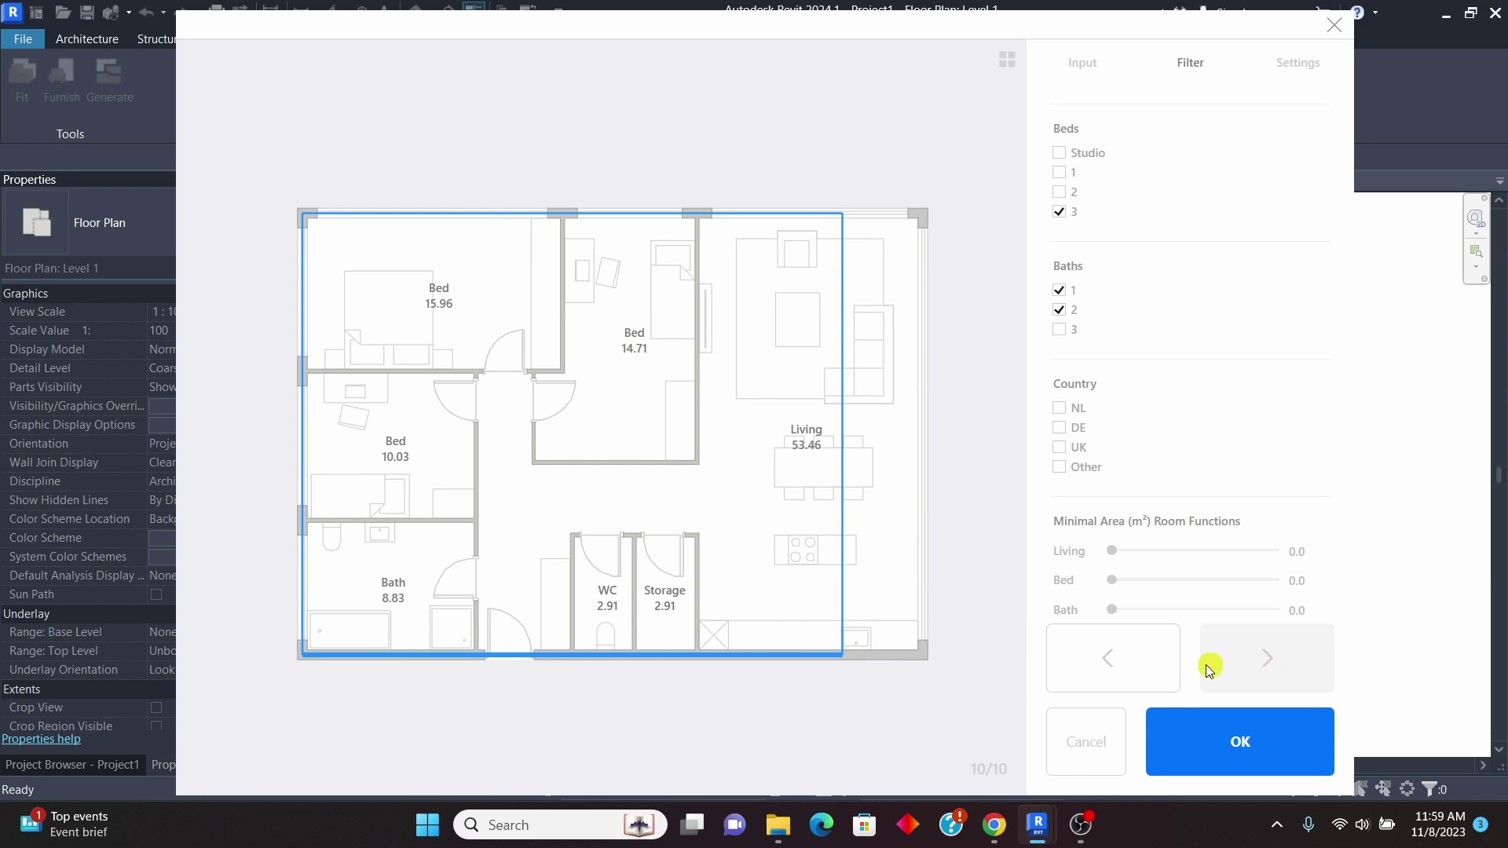
Go back to layout 2 of 10 and insert it into the wall rectangle on Level 1.
click(1094, 658)
click(1095, 657)
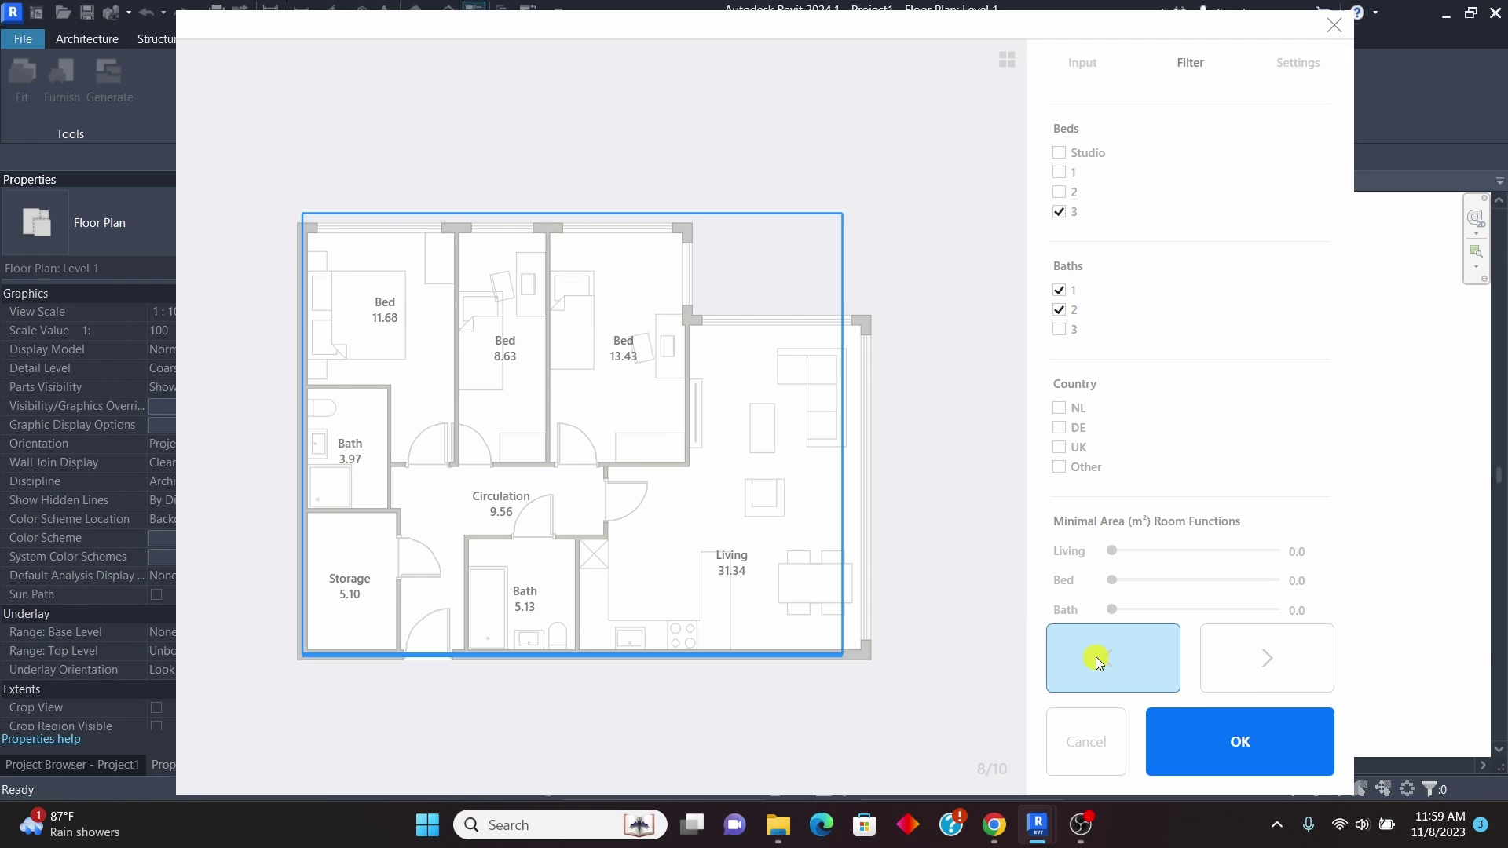
click(1096, 657)
click(1099, 655)
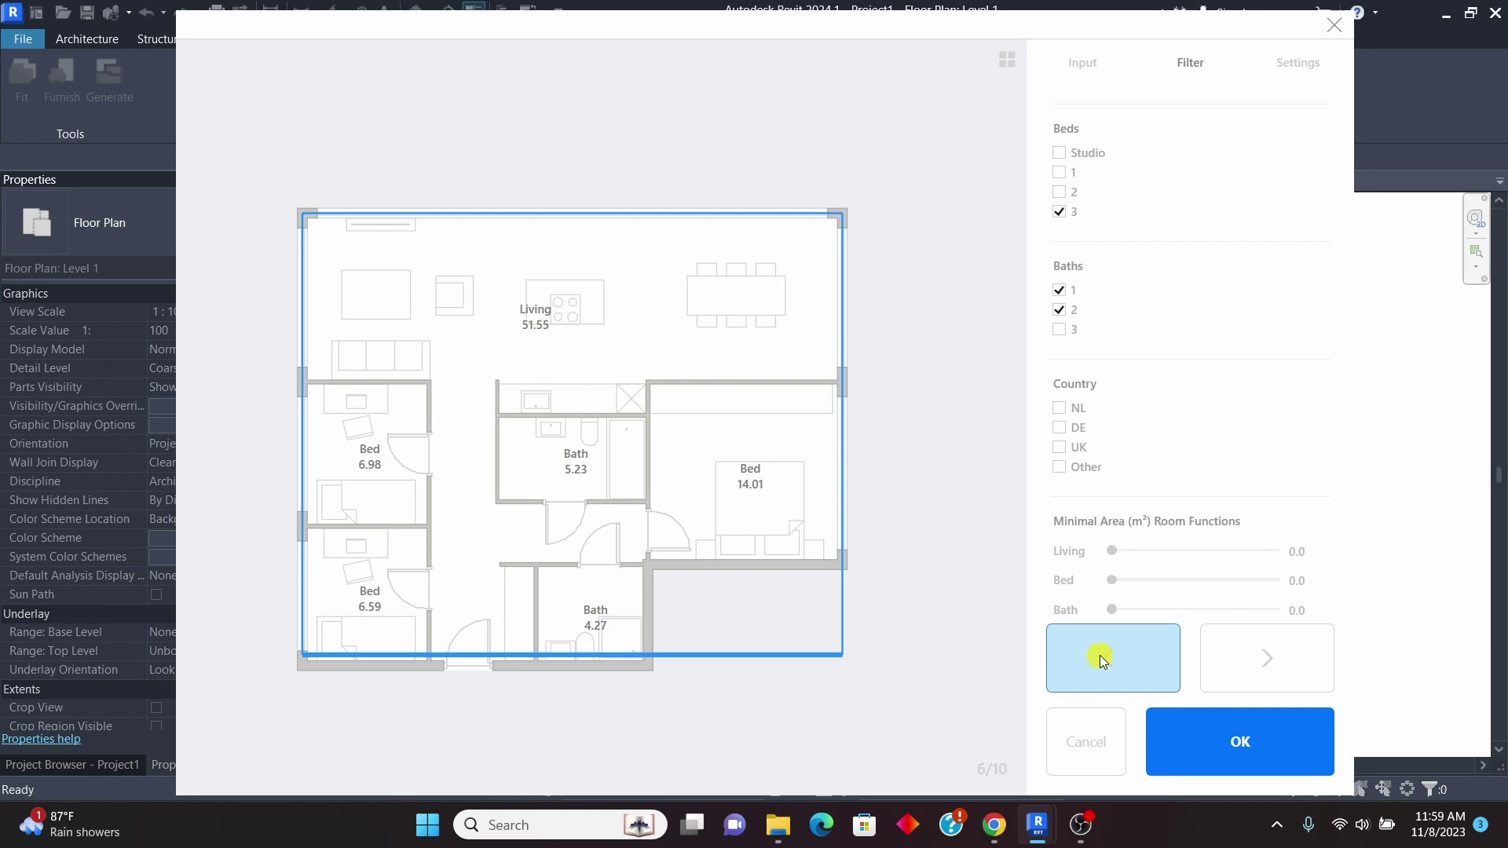
click(1101, 660)
click(1104, 660)
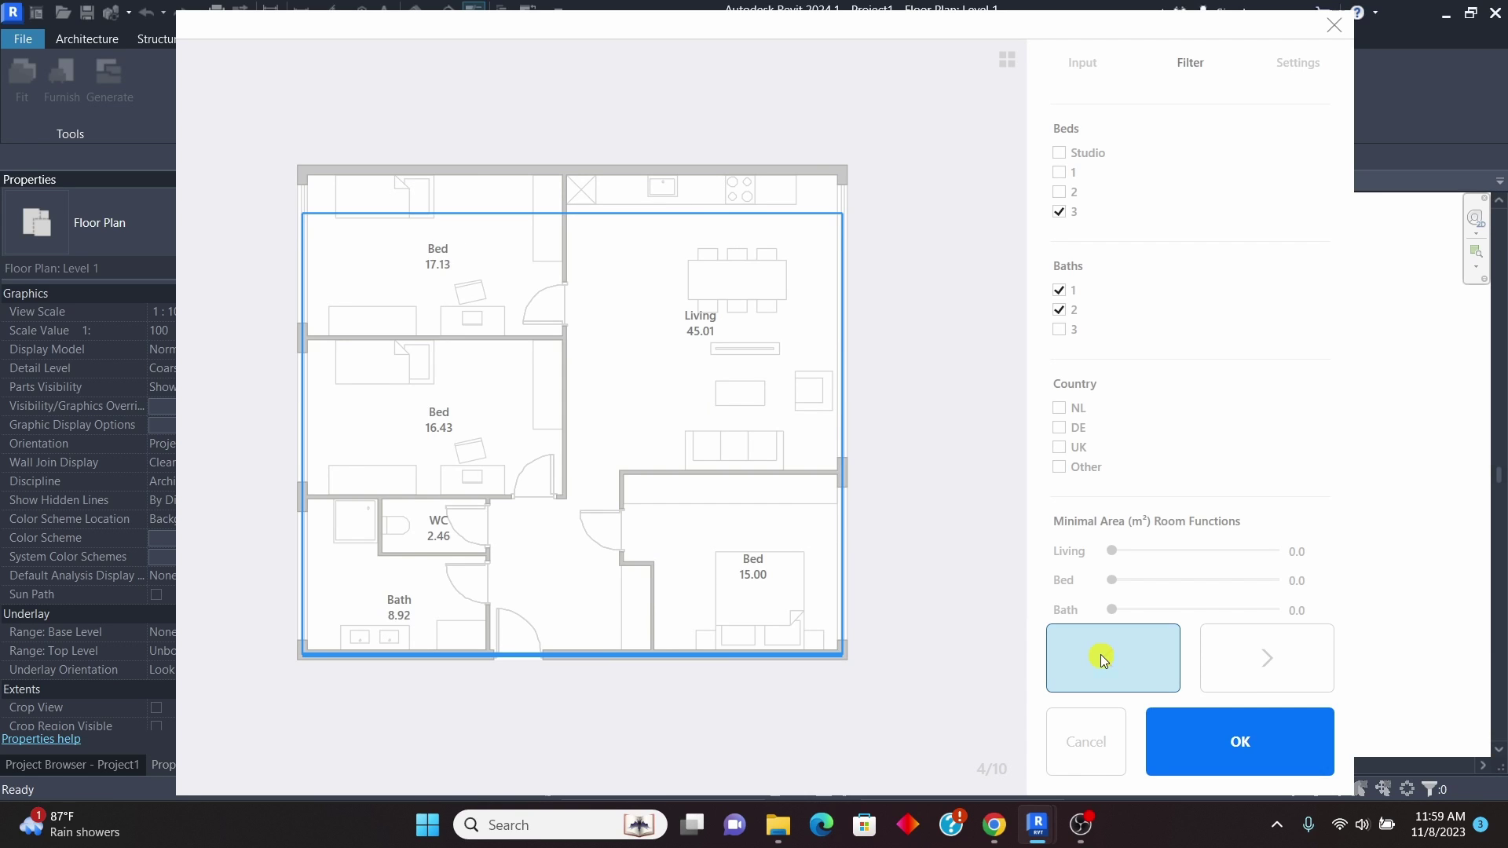
click(1102, 660)
click(1102, 659)
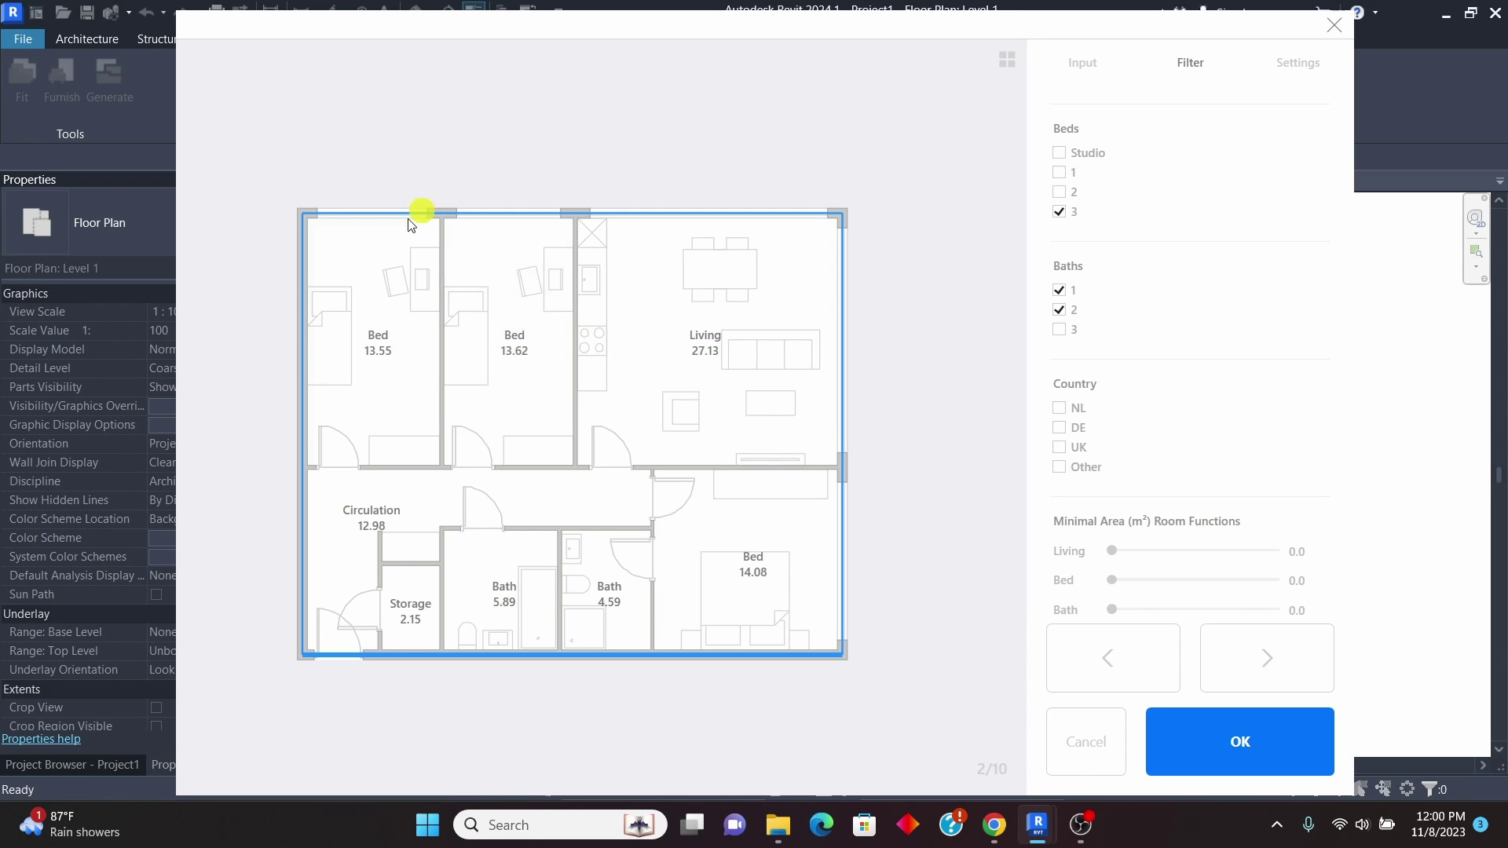
click(1253, 751)
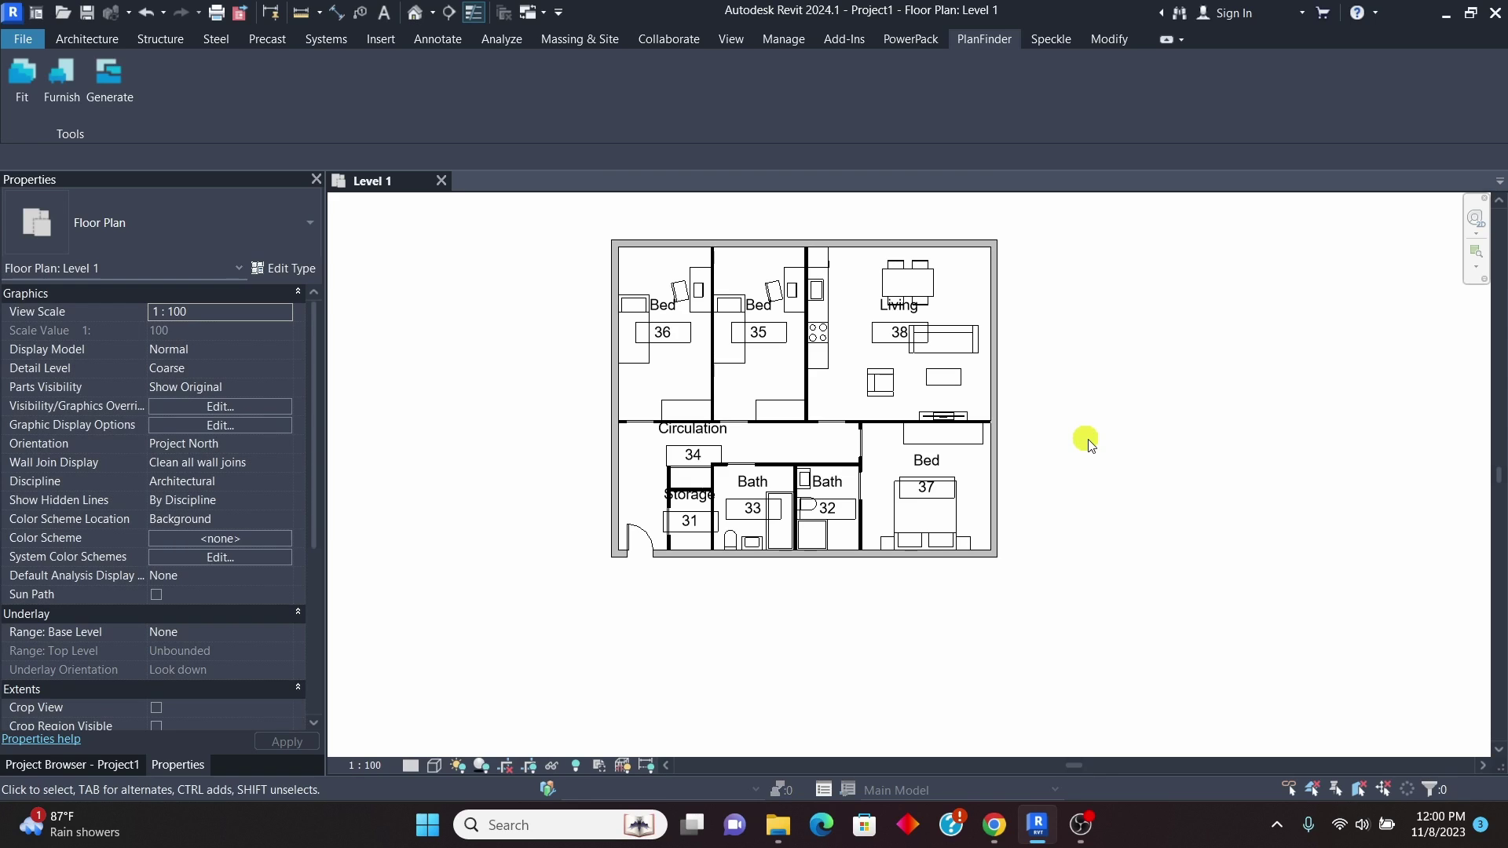
scroll(778, 269, up, 3)
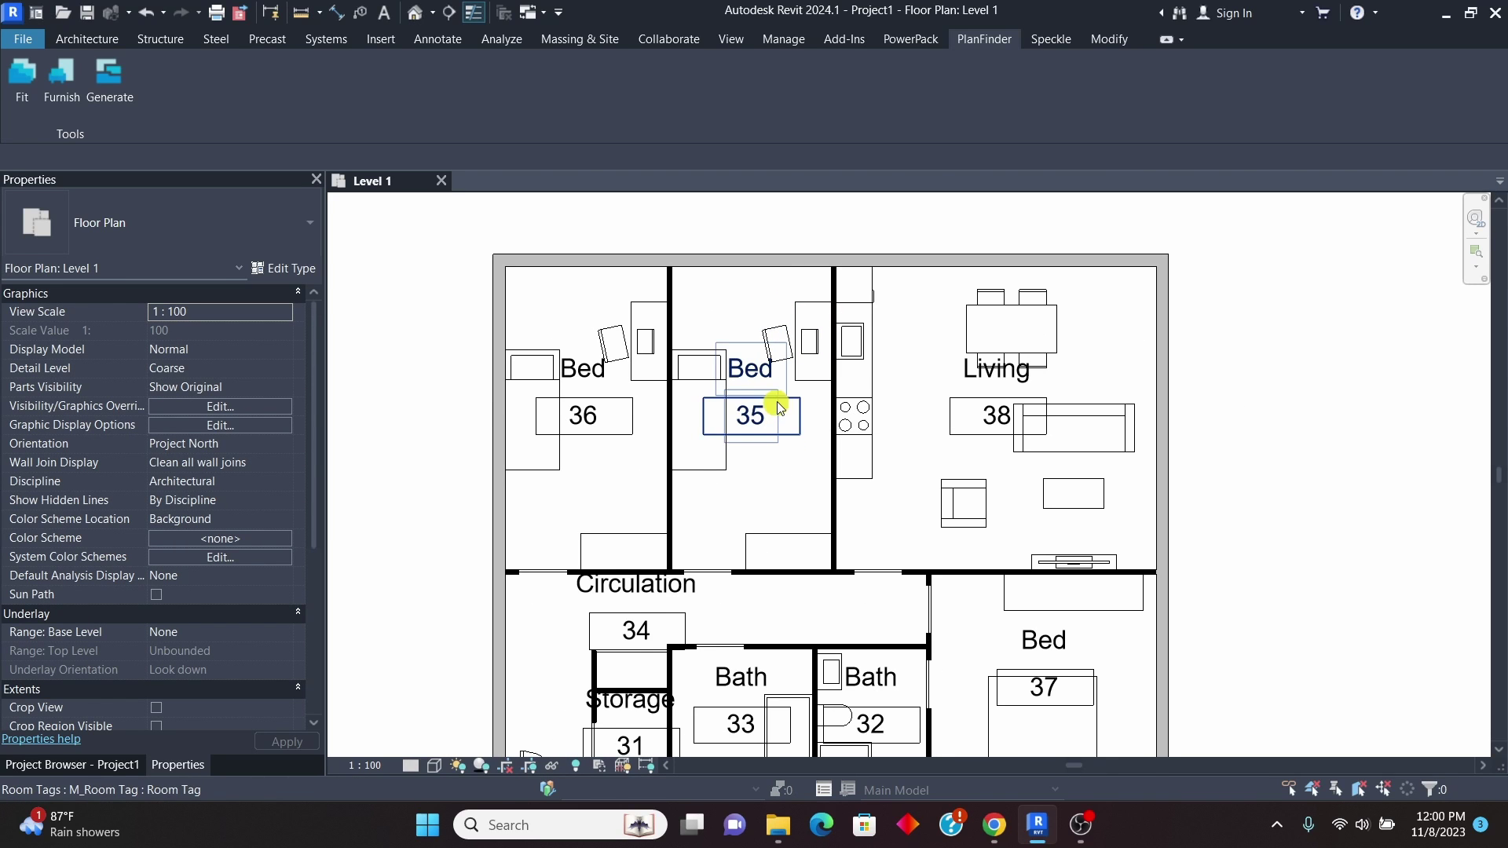
scroll(776, 402, down, 3)
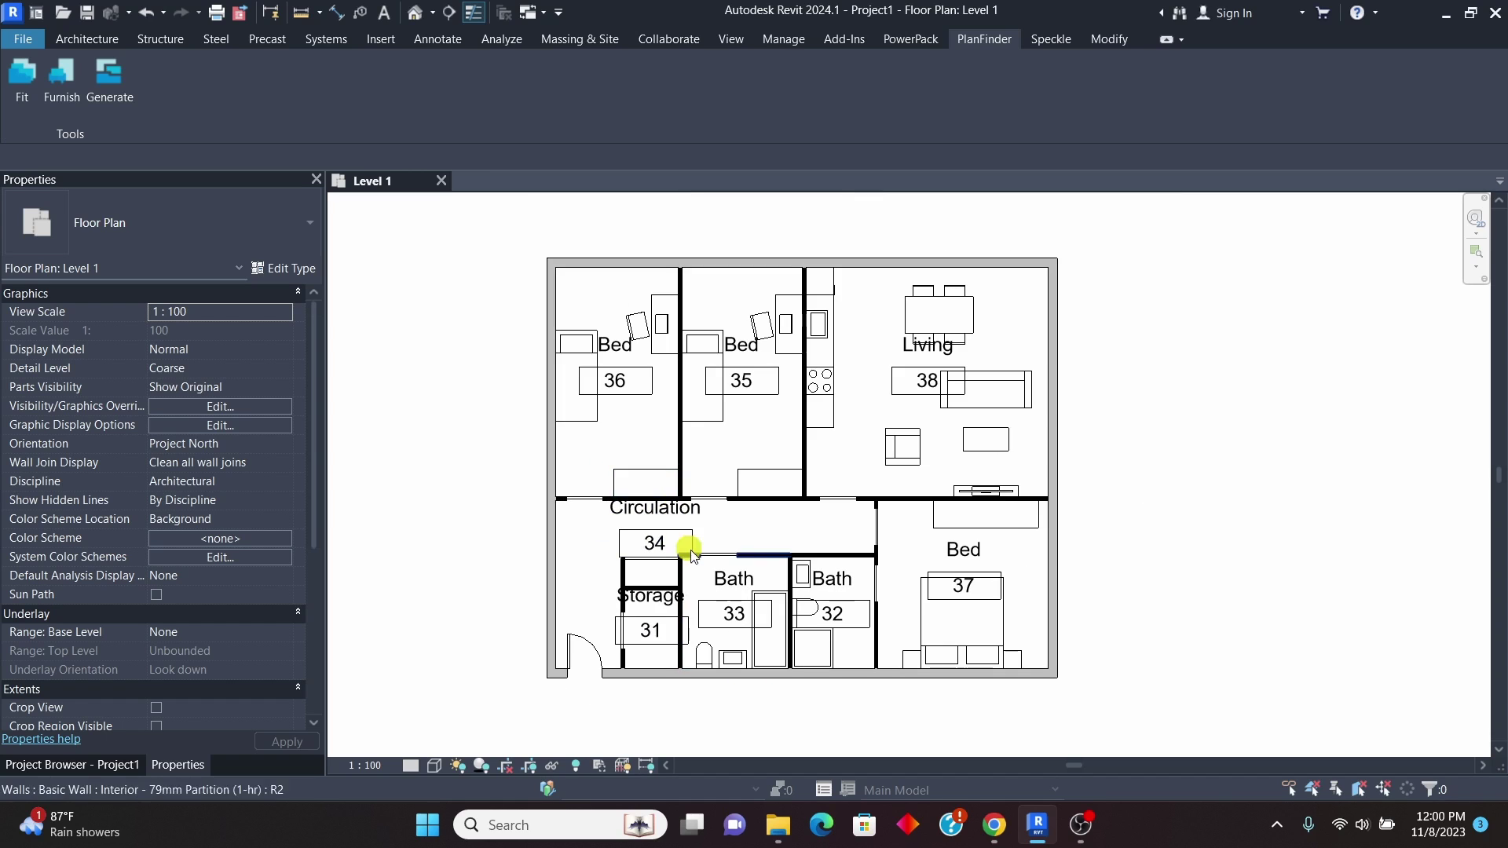
scroll(967, 409, up, 3)
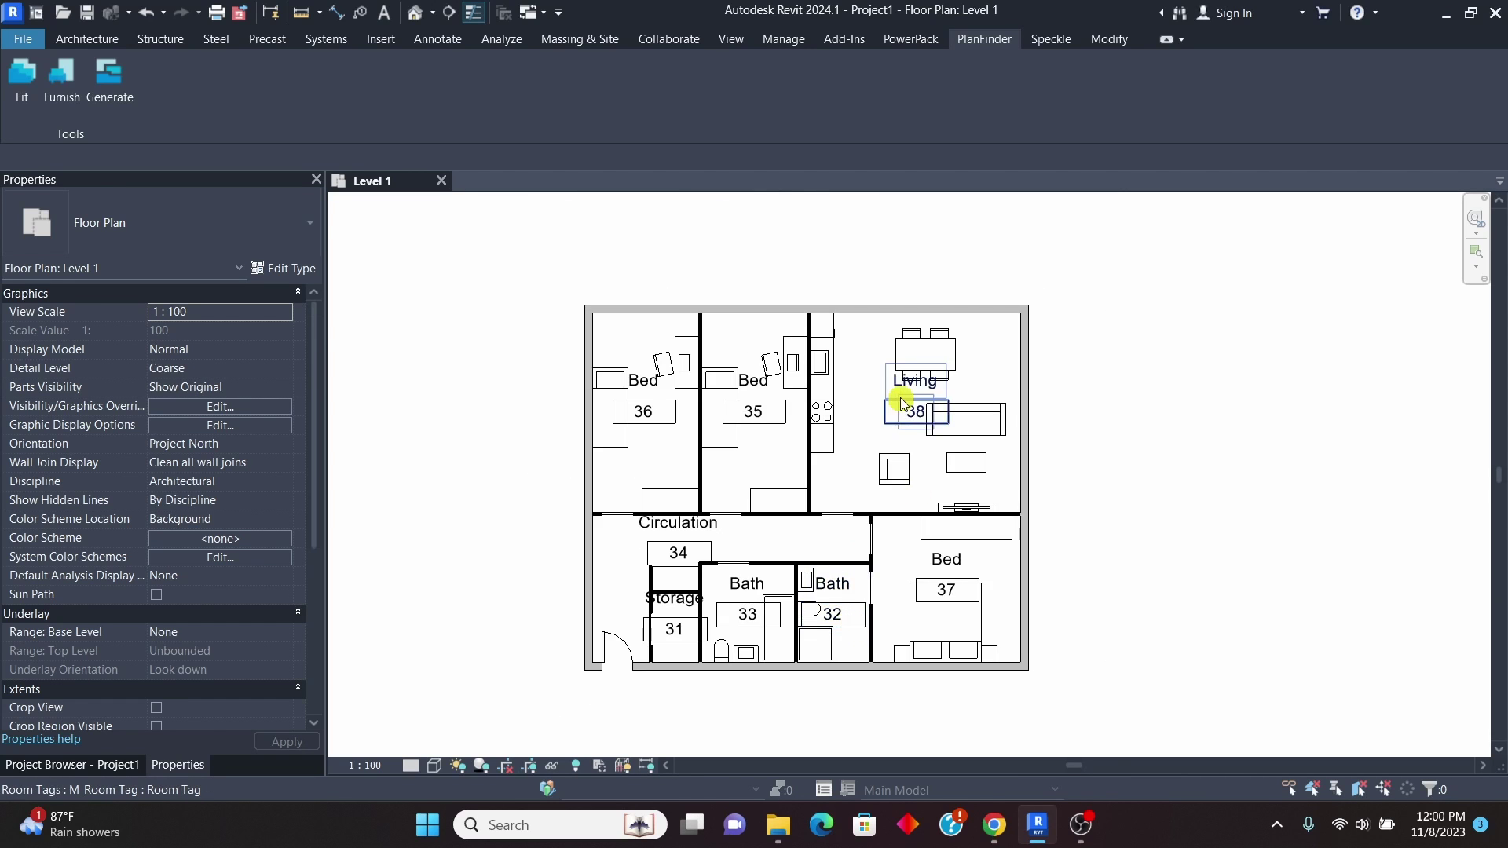
scroll(889, 382, down, 1)
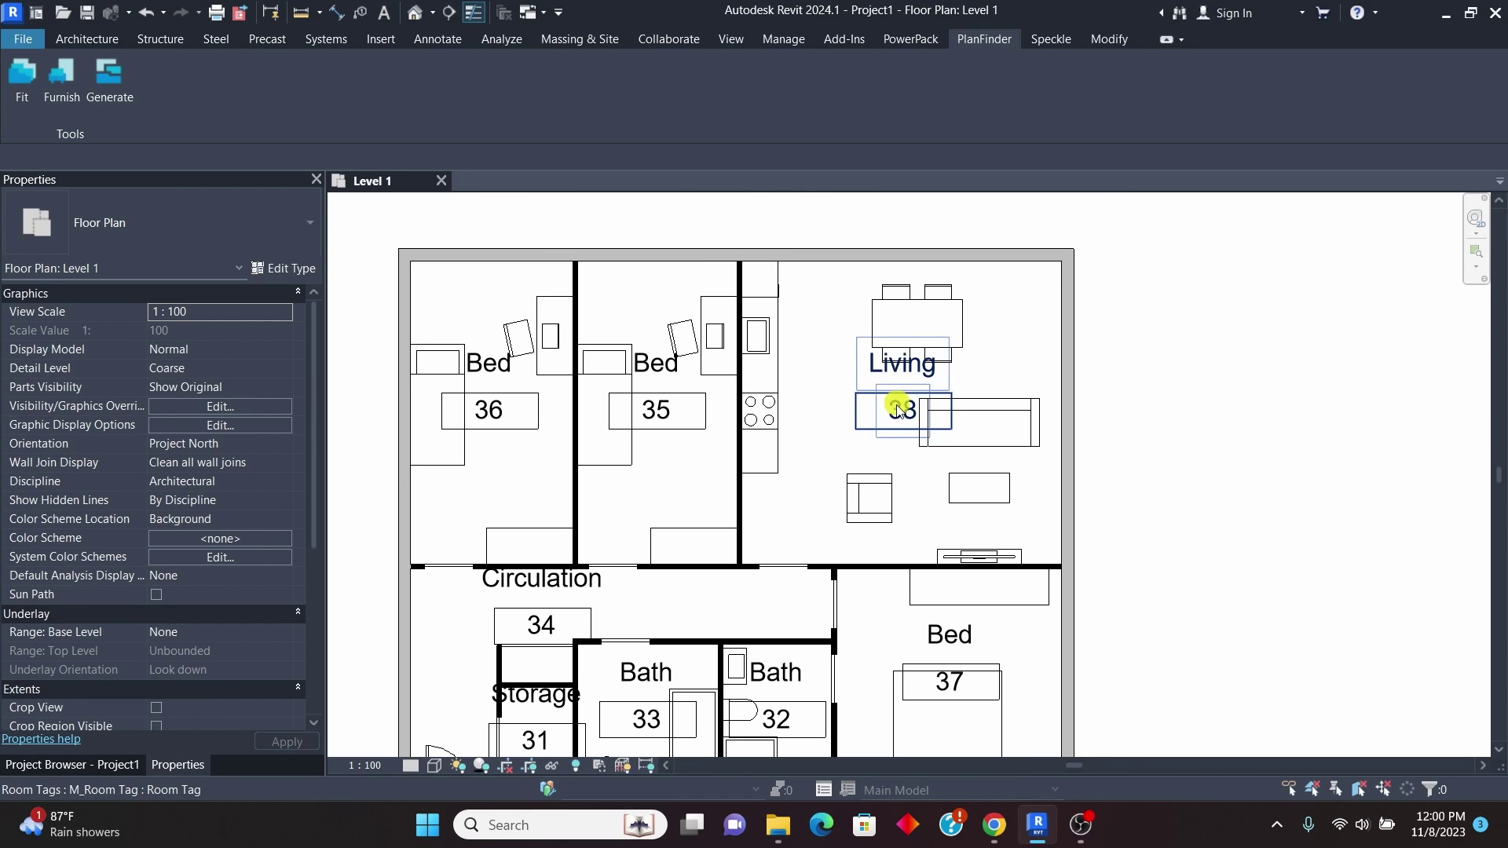
Examine the inserted furnished plan and the properties of its left outer wall.
scroll(640, 471, up, 3)
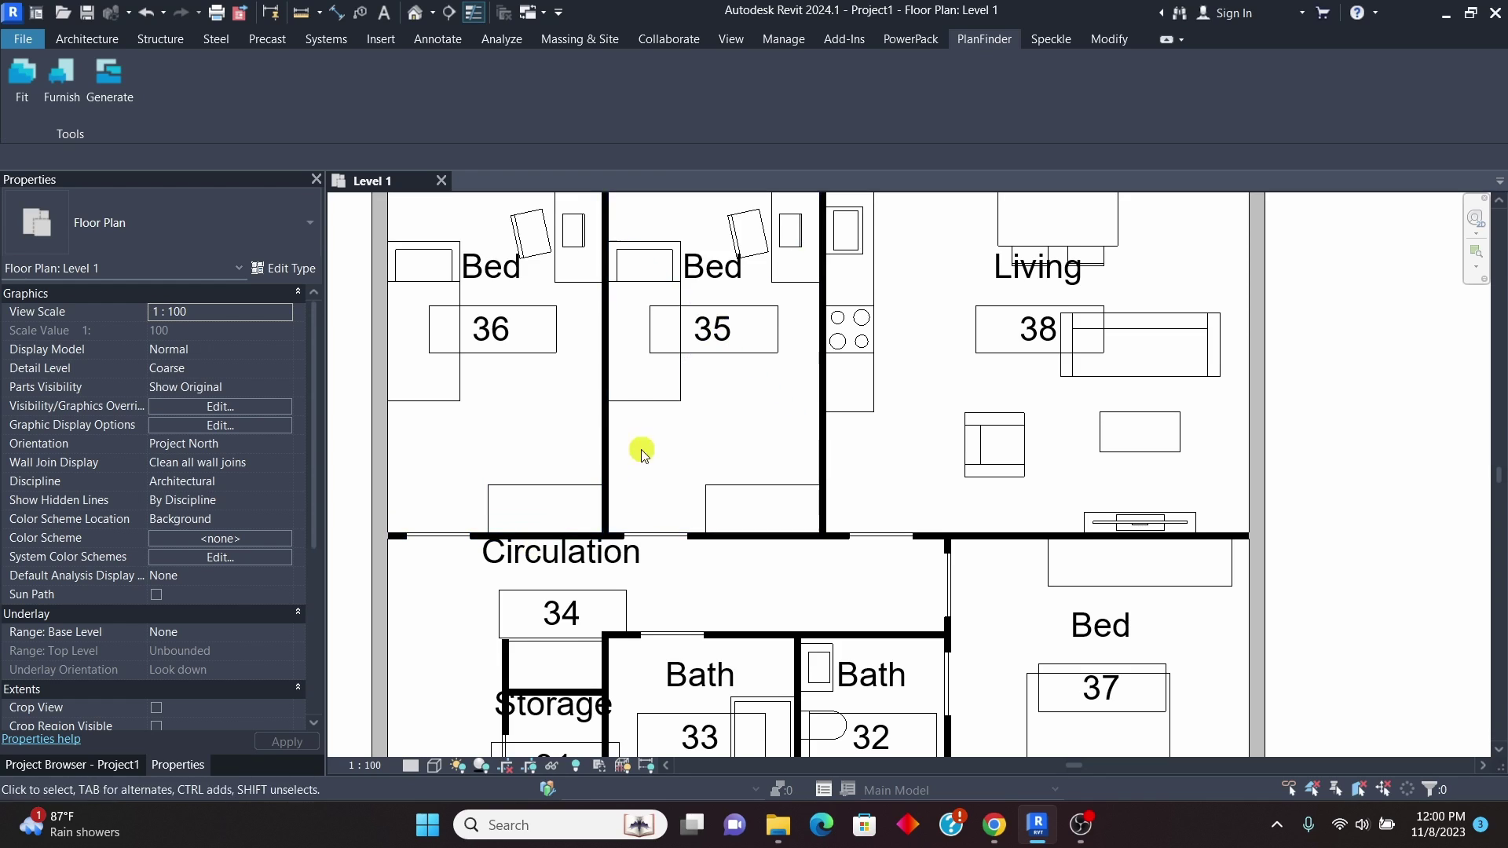
scroll(636, 471, down, 2)
click(474, 472)
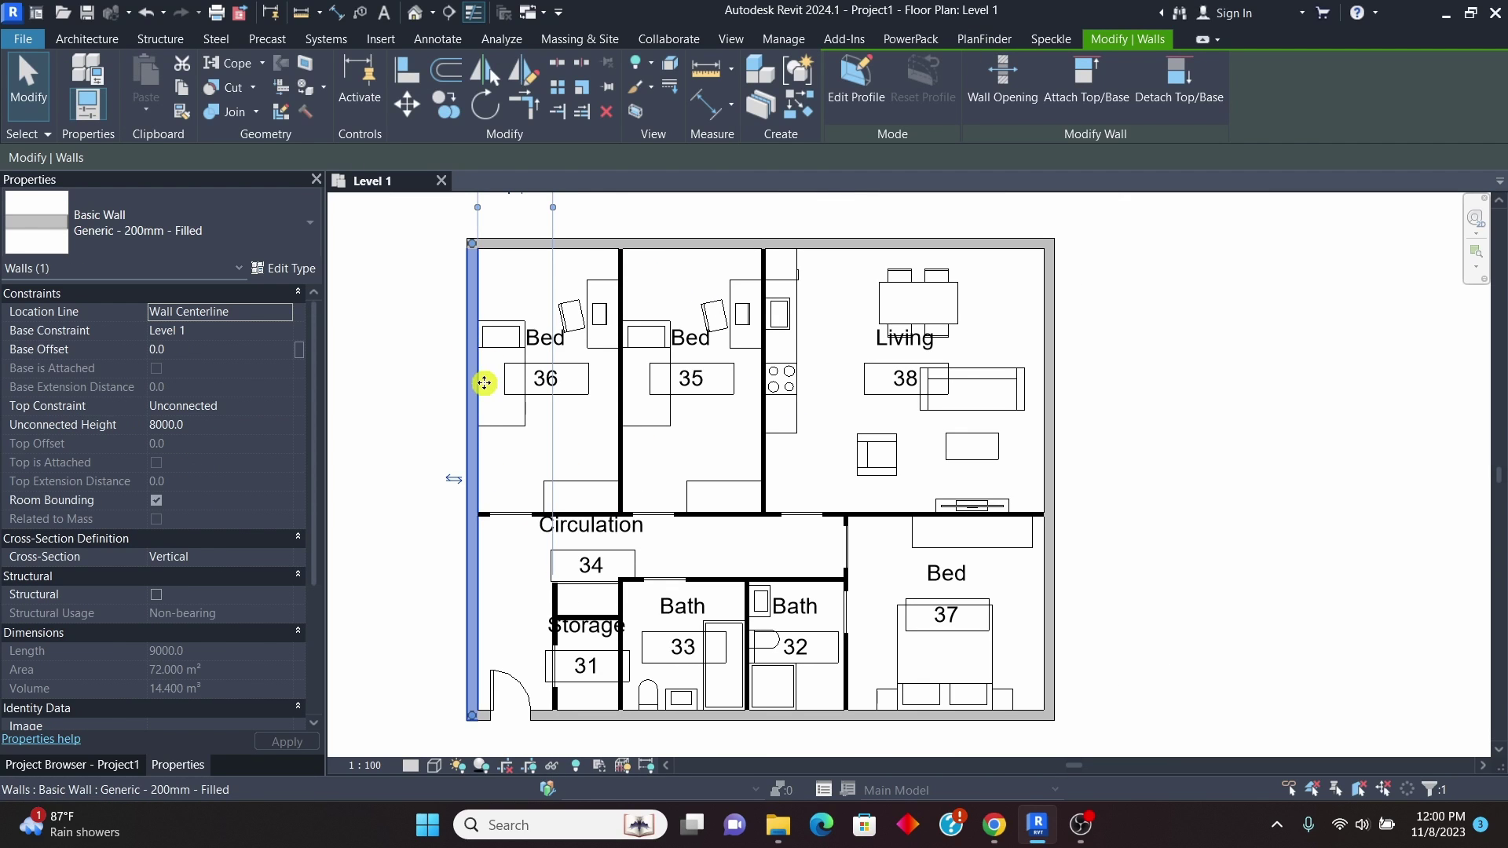
click(1248, 403)
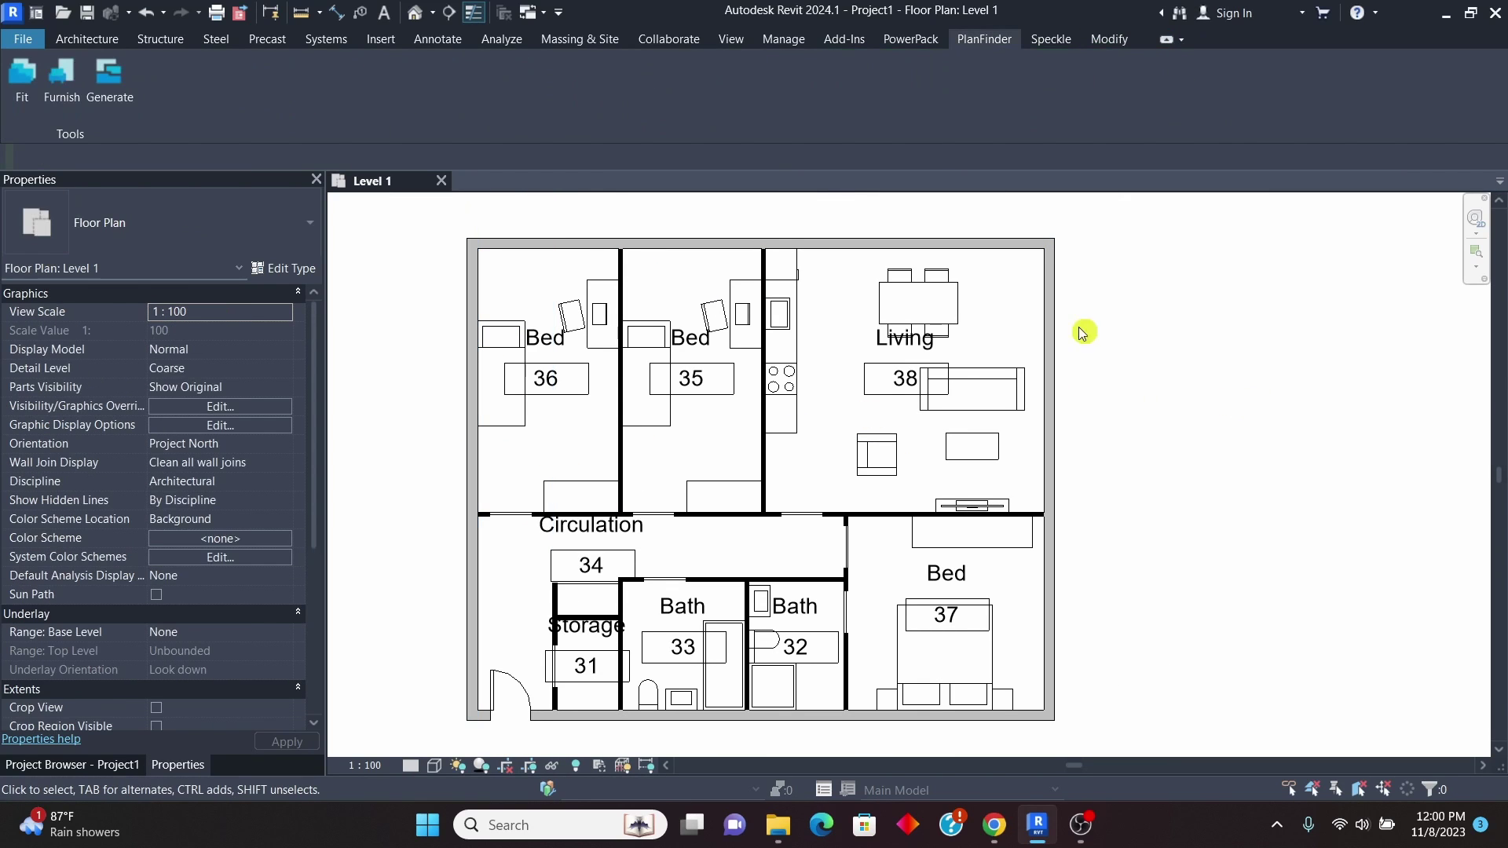
Look through the furniture types available for replacing the living room's dining table.
click(902, 298)
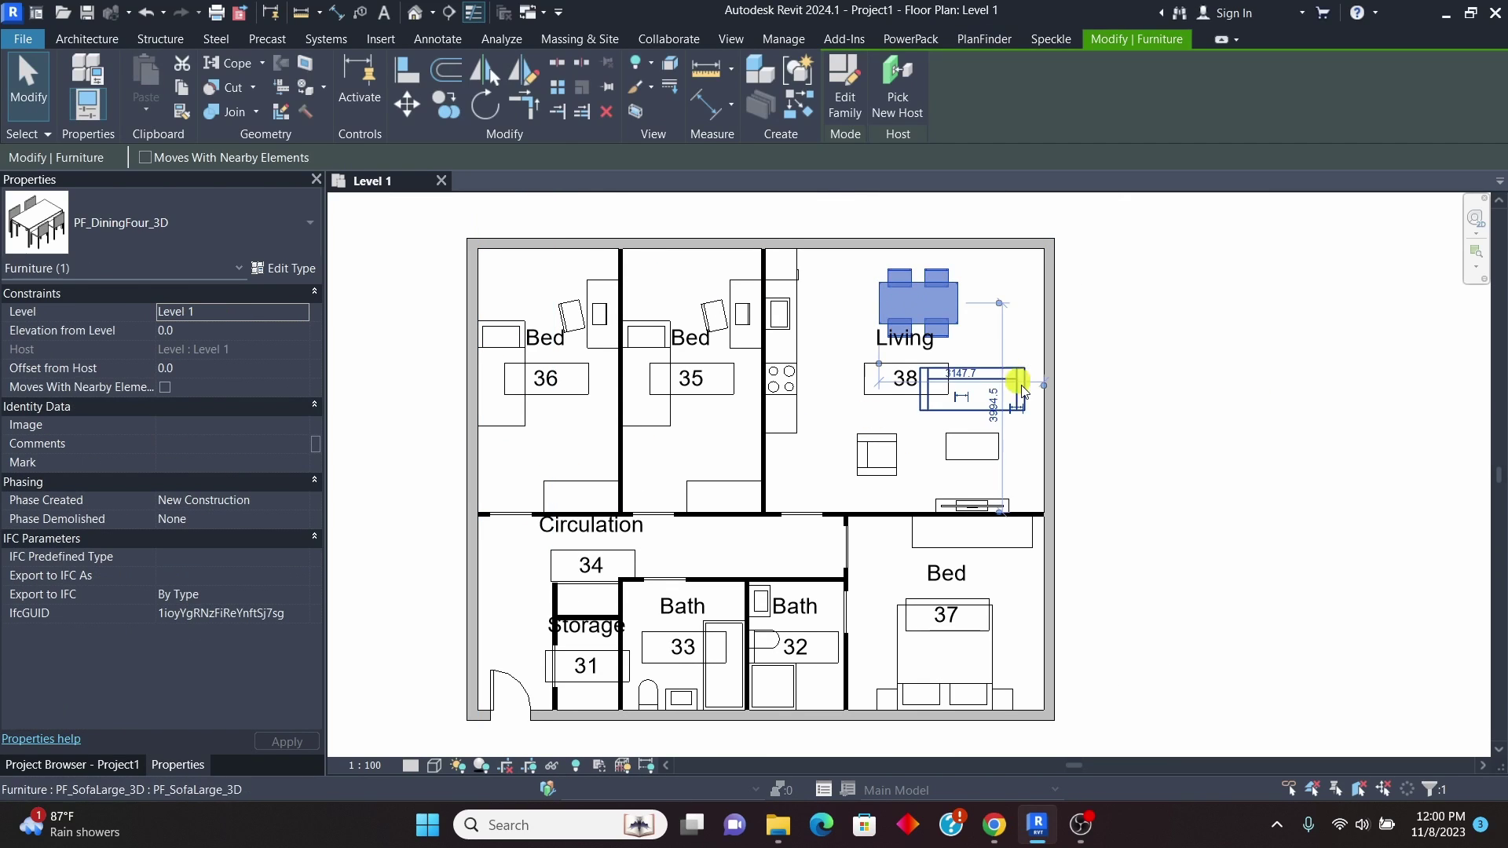
click(253, 228)
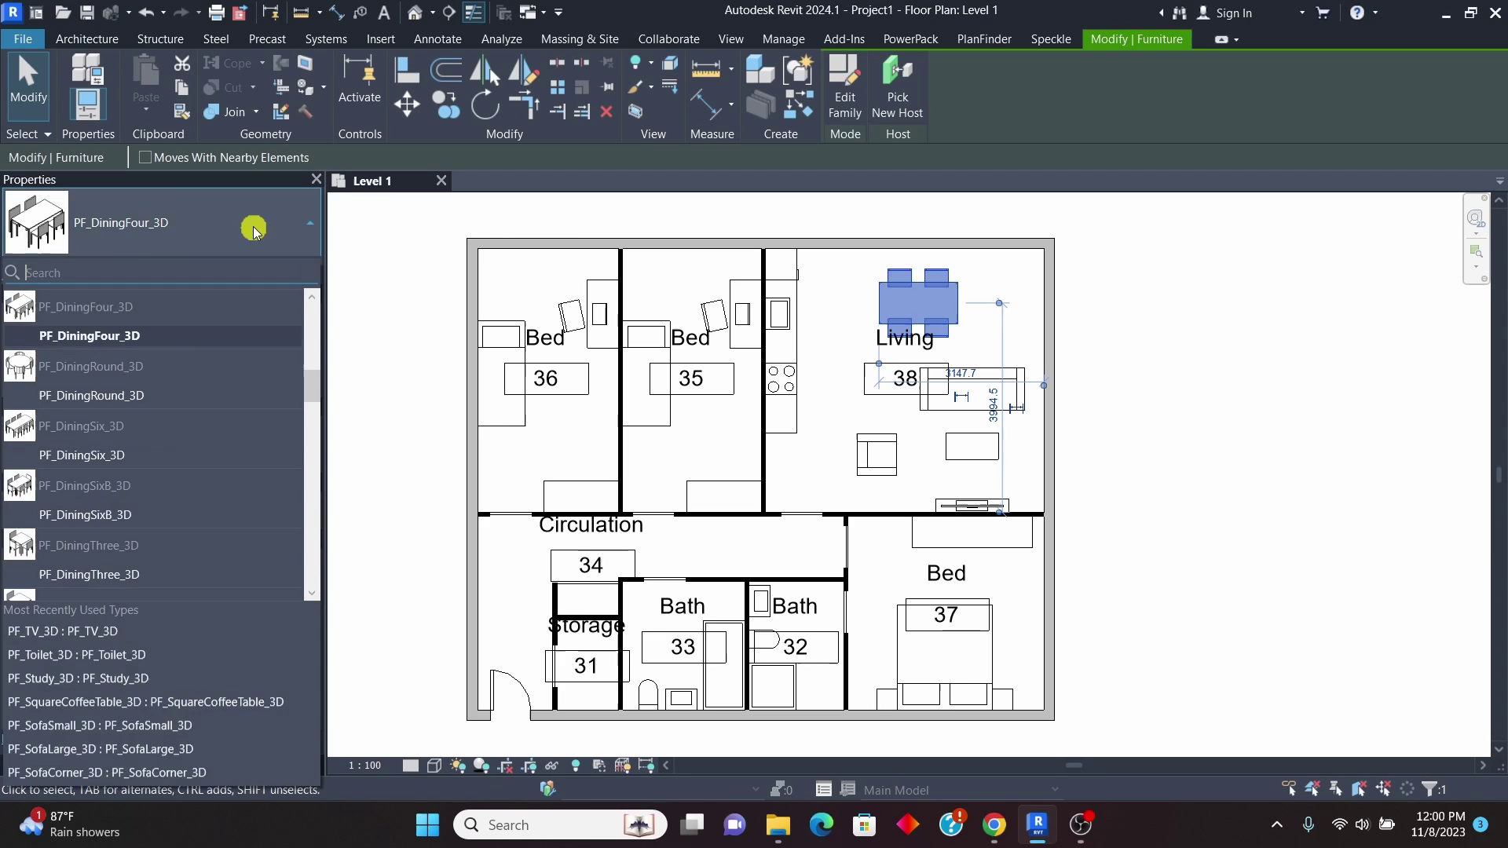
click(121, 338)
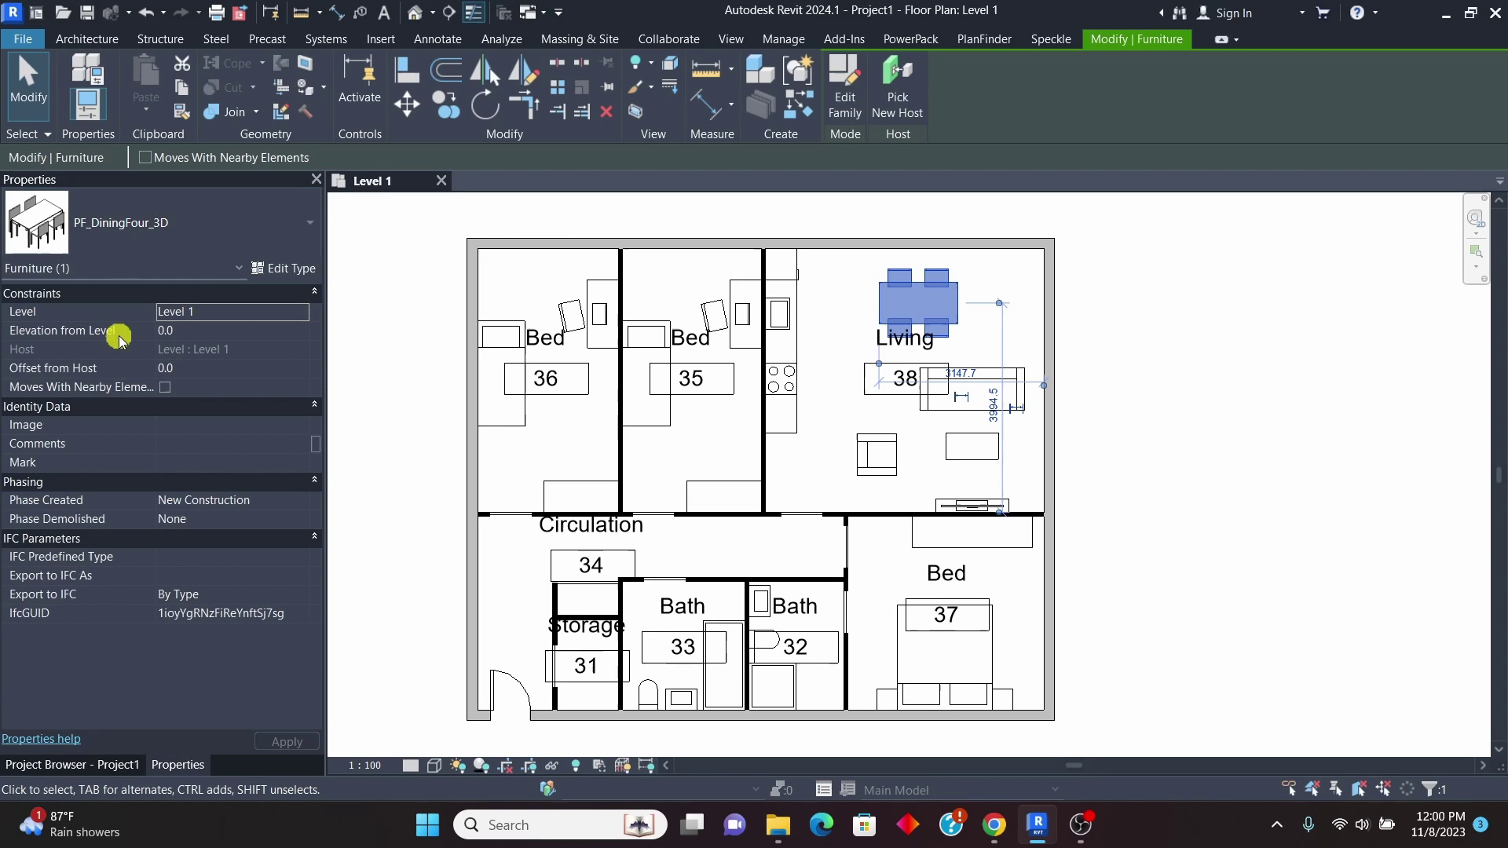
click(309, 220)
click(306, 223)
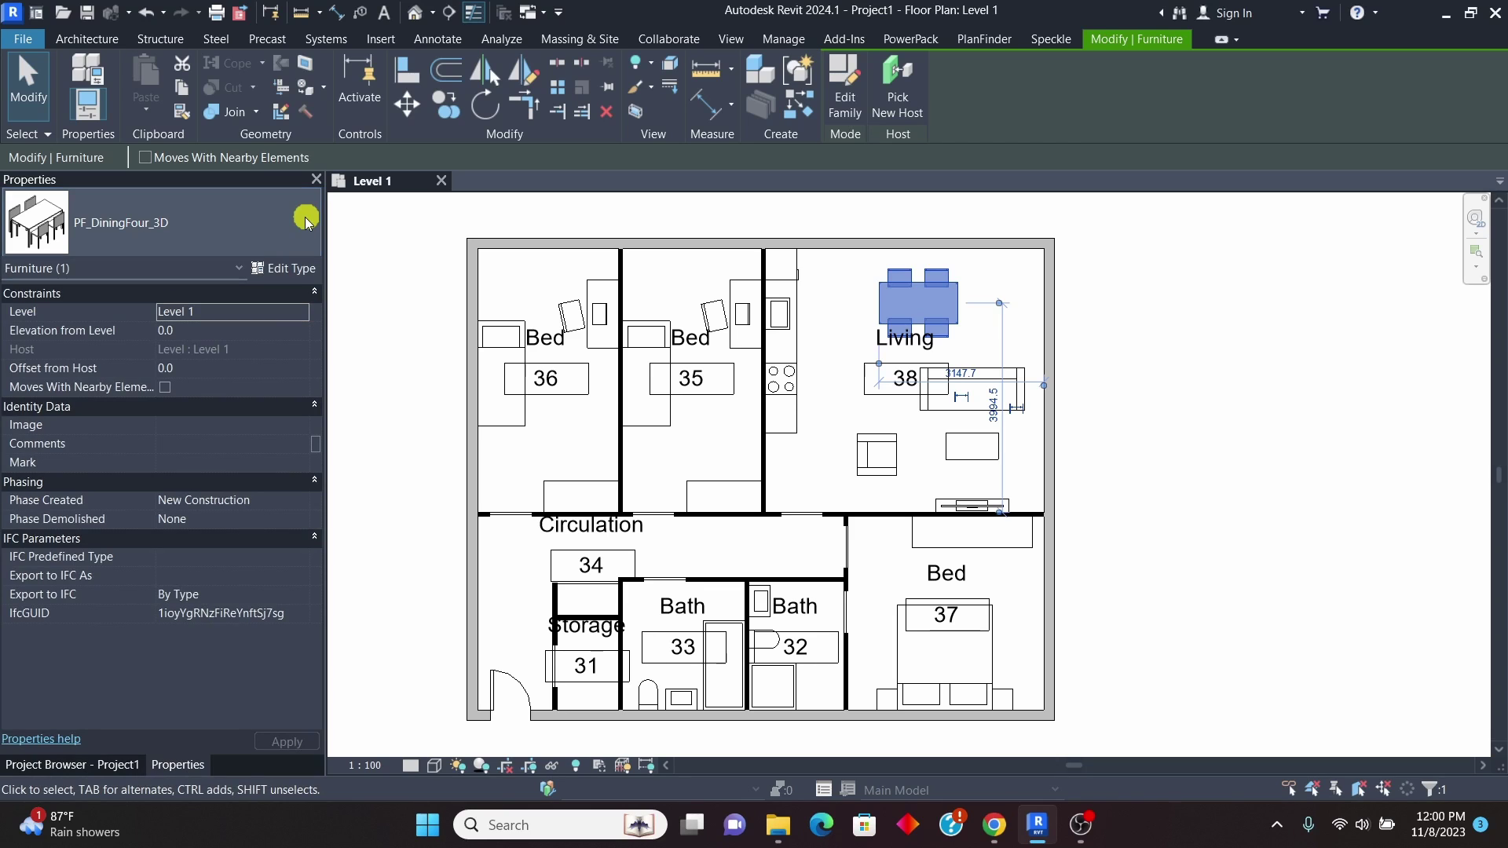
click(305, 223)
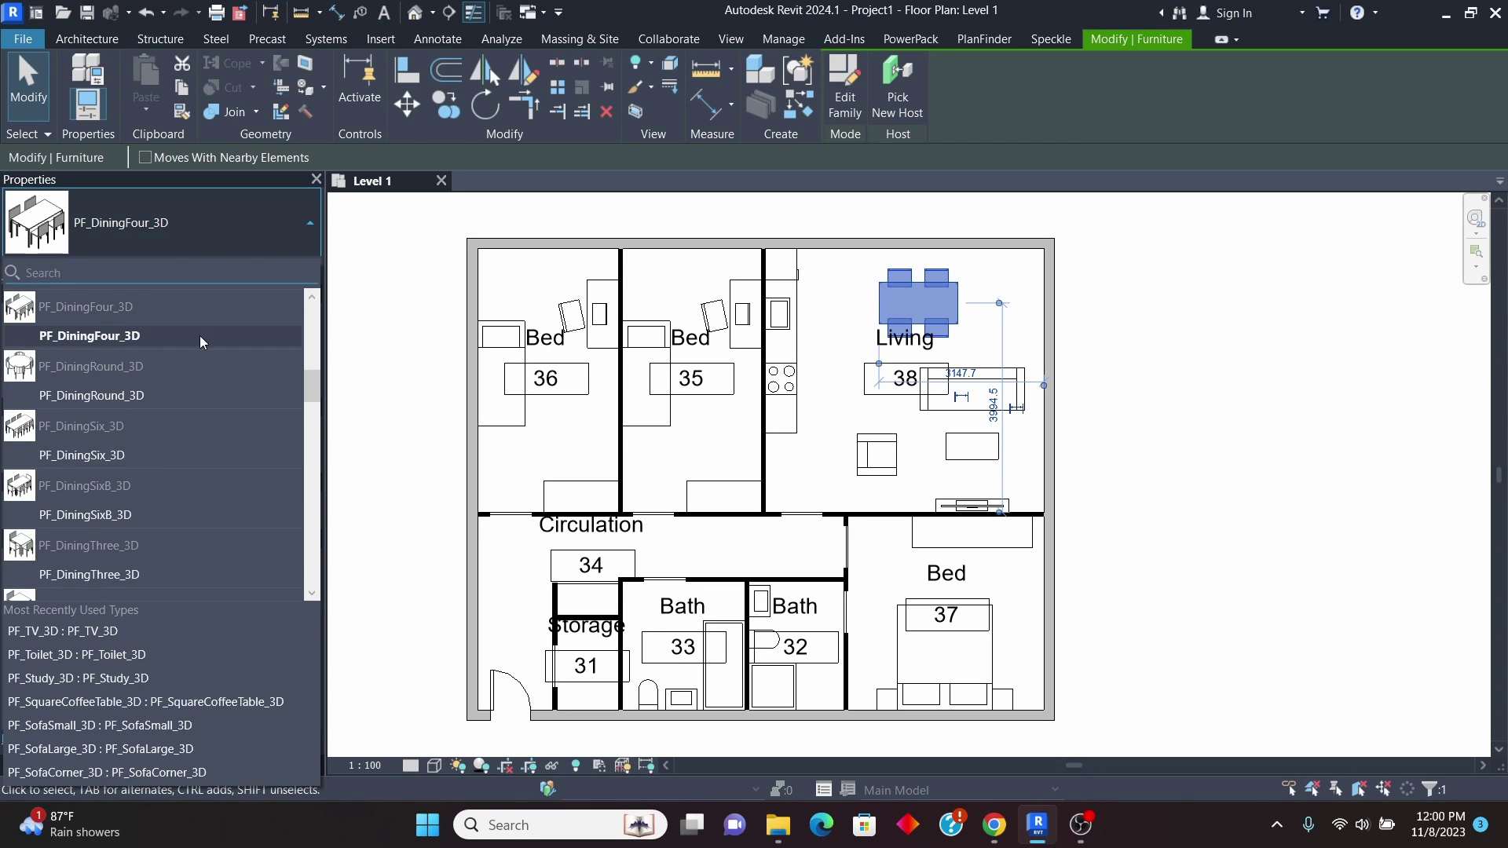
click(269, 236)
click(1217, 392)
Change the partition wall between the living room and the adjacent bedroom to the Interior - Blockwork 100 type.
click(1050, 338)
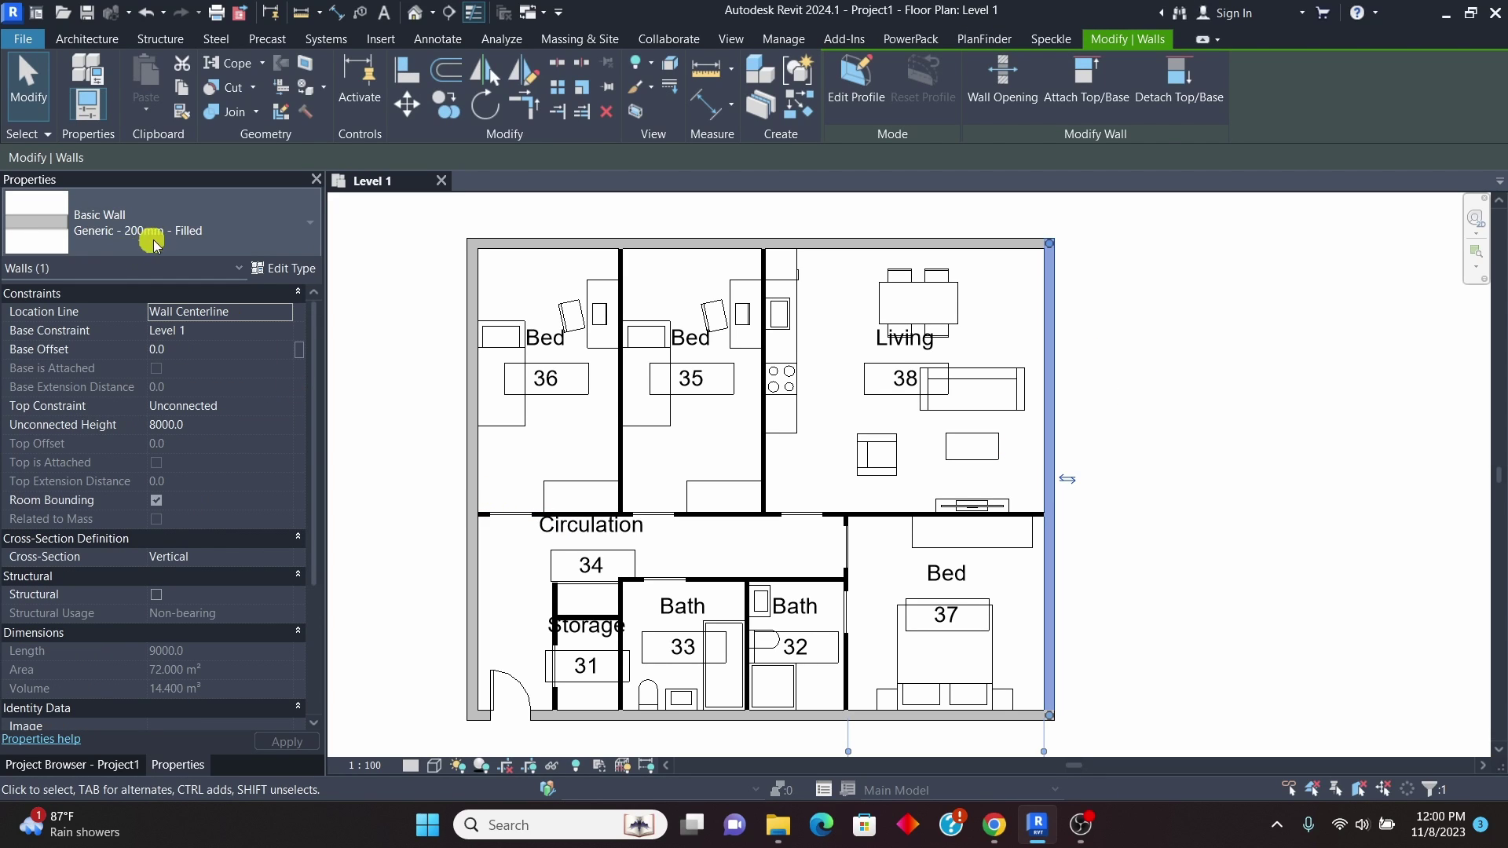
click(768, 453)
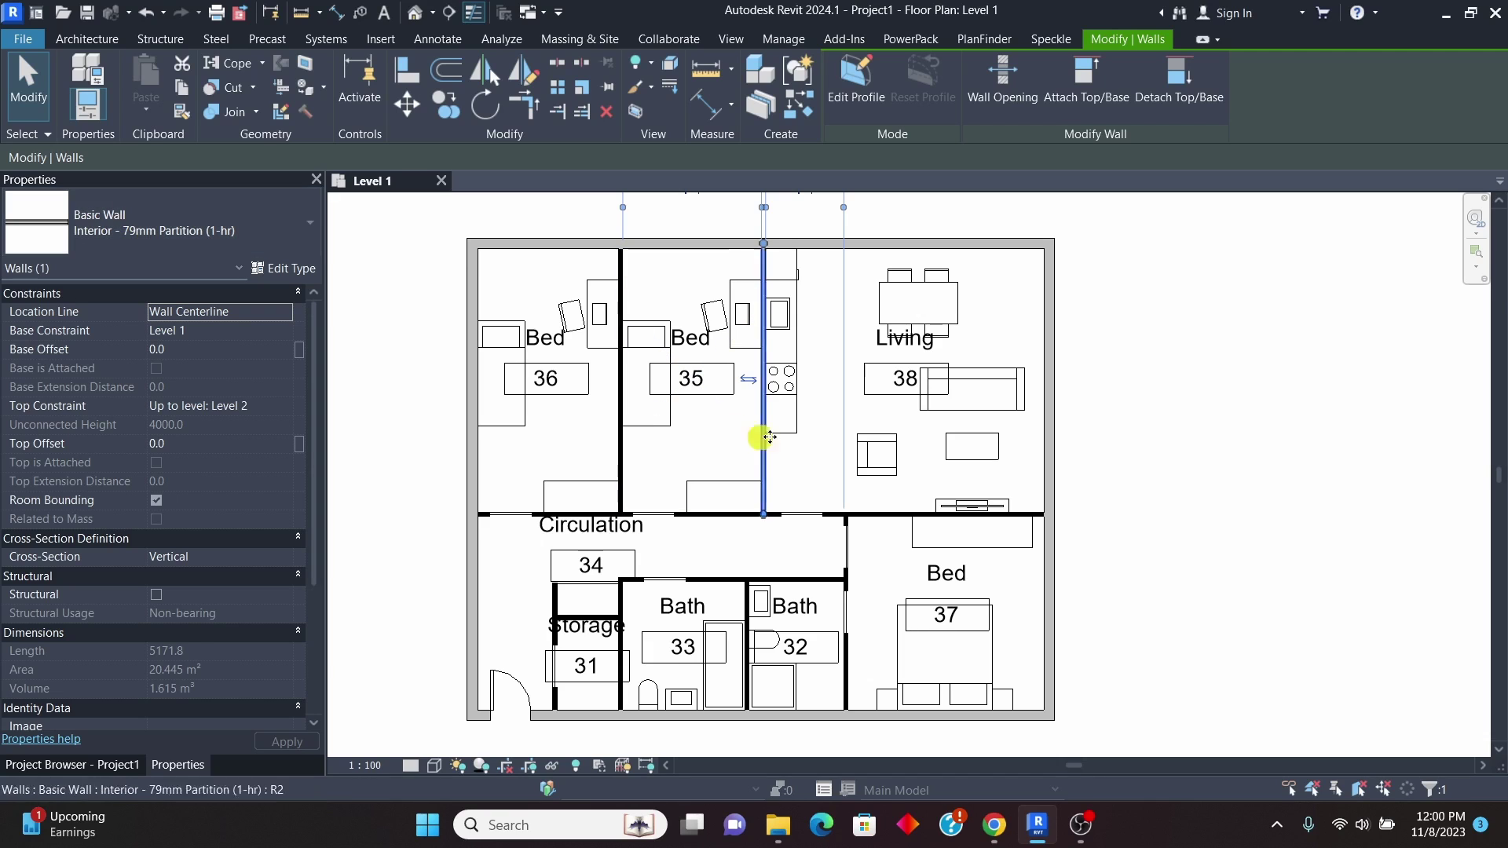
click(290, 230)
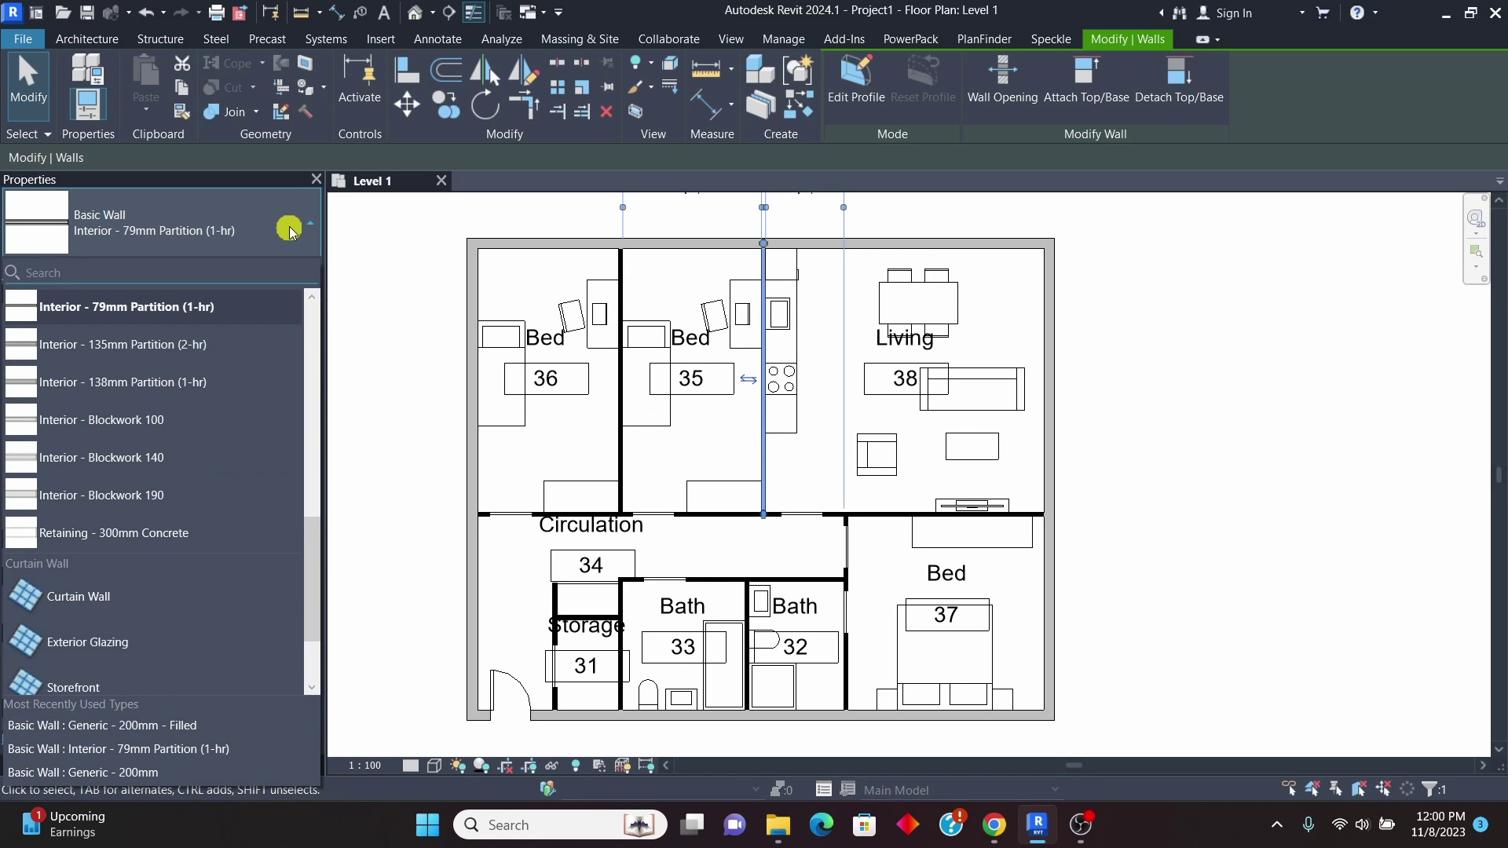
click(196, 419)
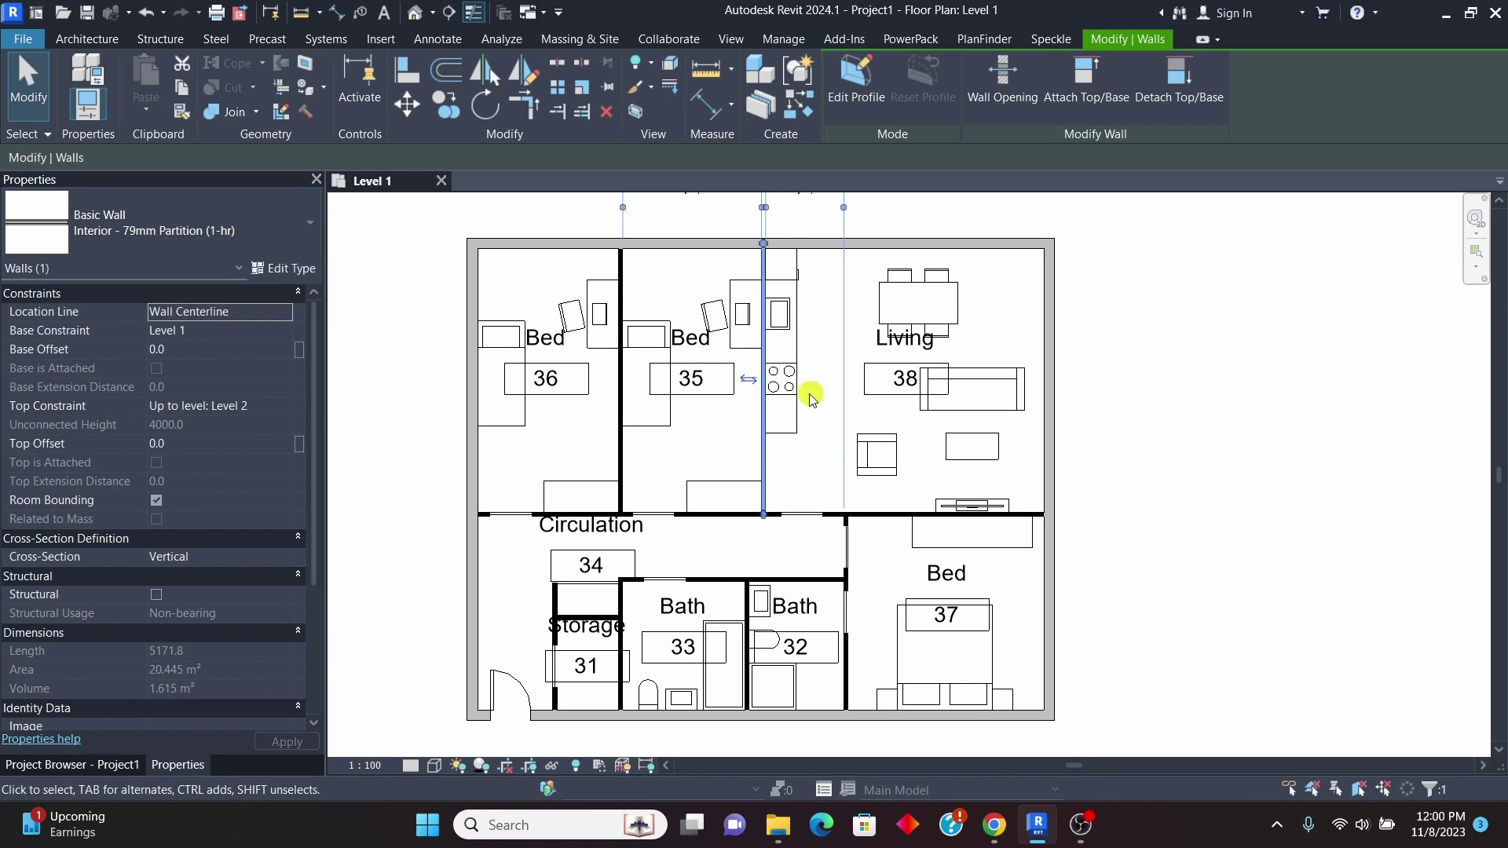
click(1225, 428)
scroll(730, 448, up, 1)
scroll(781, 397, down, 1)
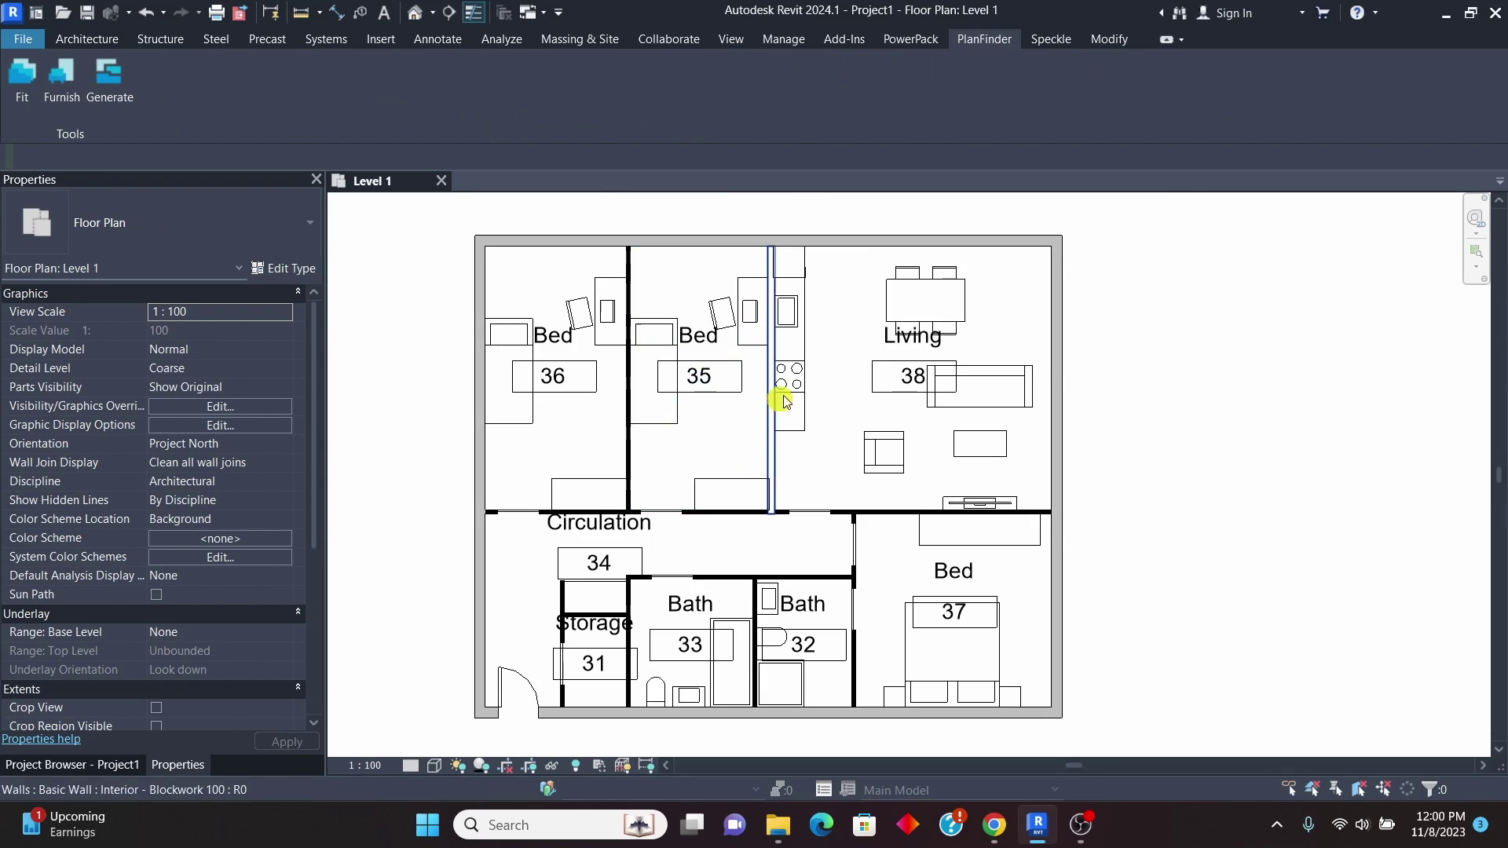
scroll(858, 336, down, 2)
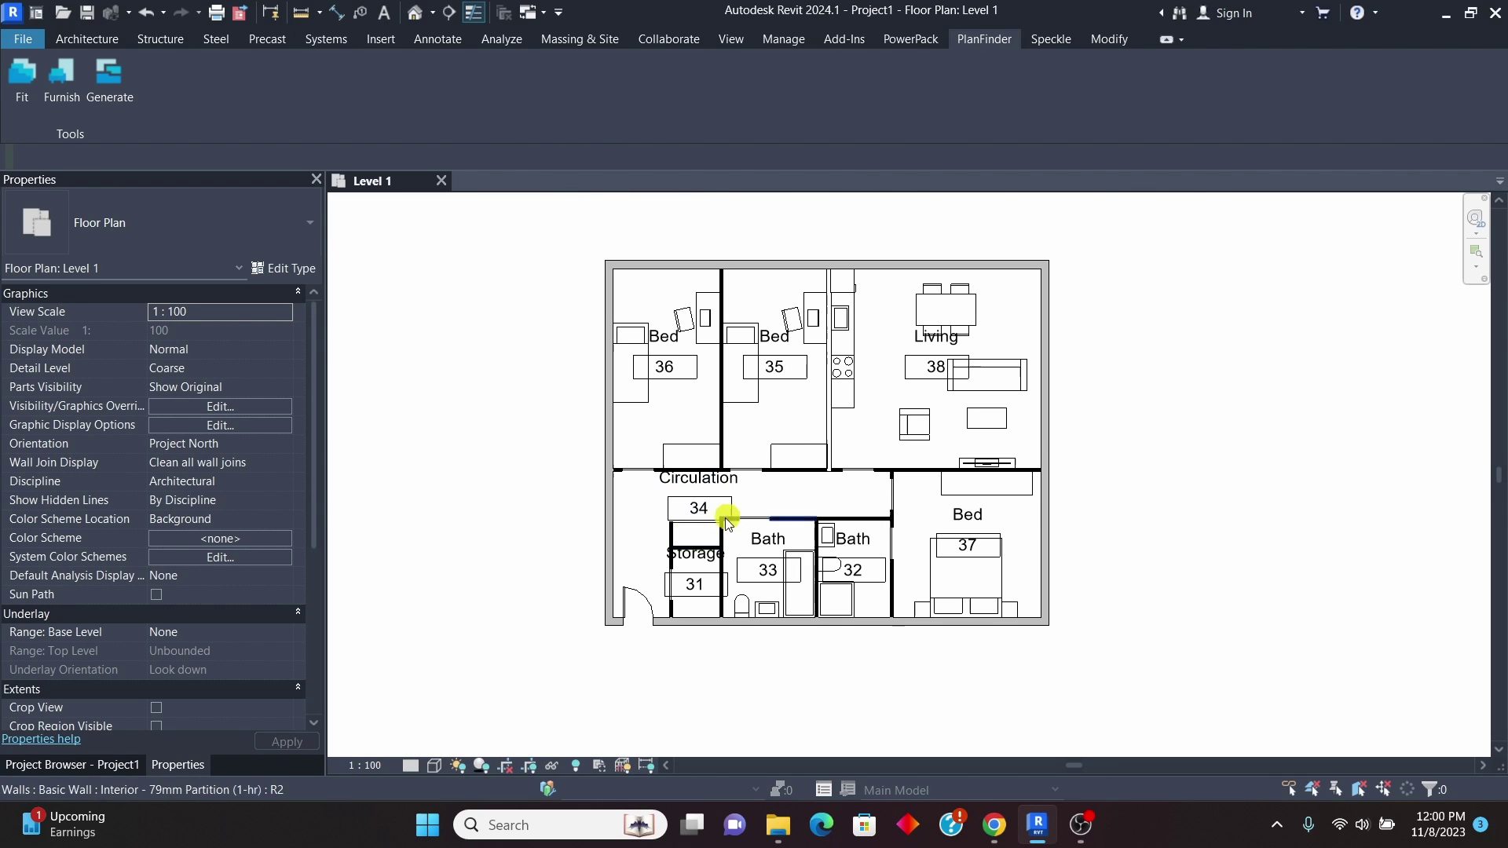
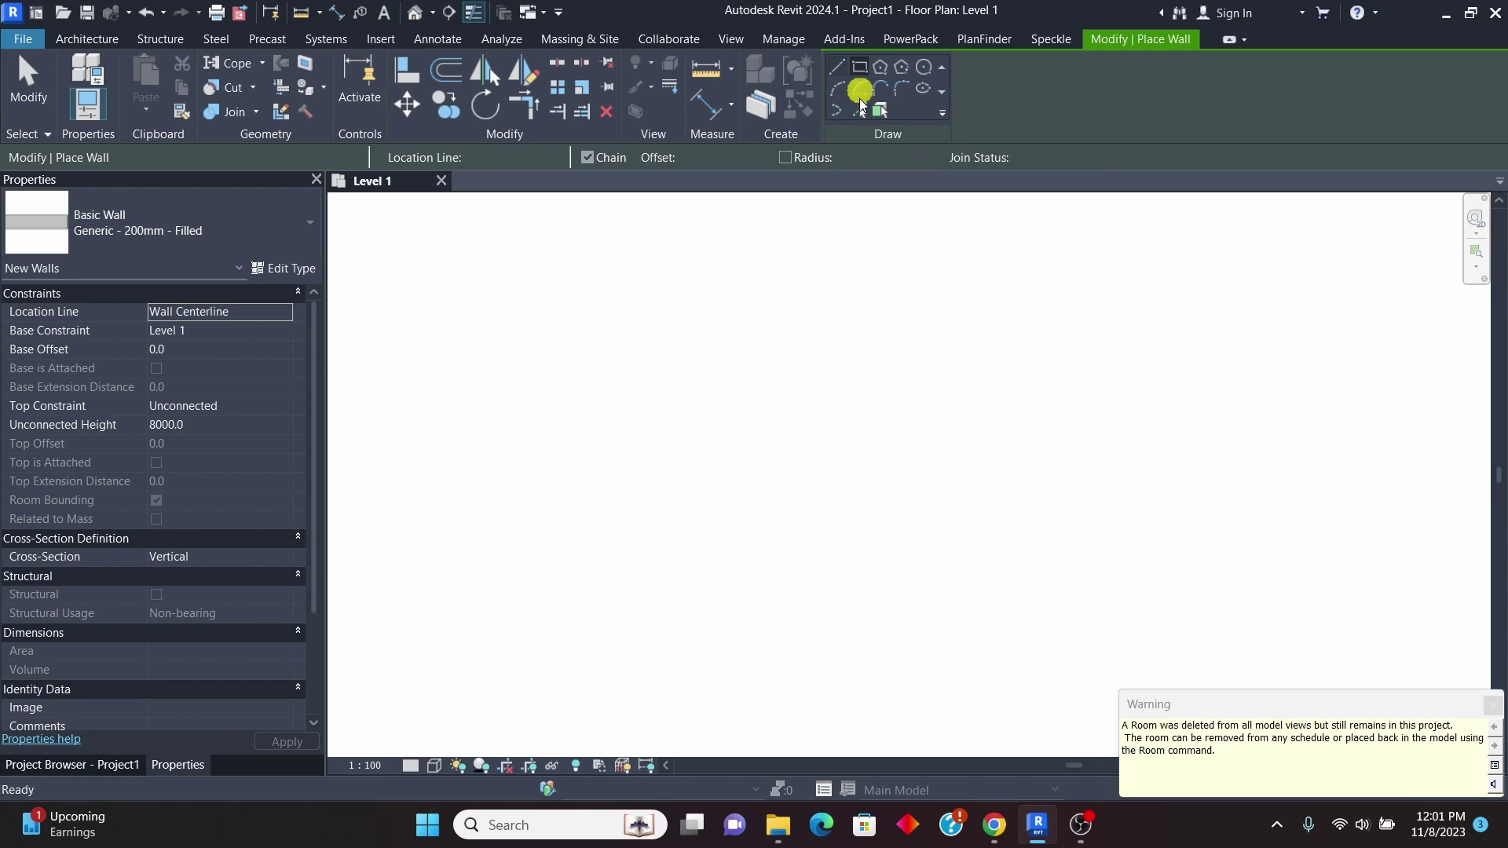
Draw a rectangular outer wall about 11800 by 8800 mm and box off its lower-right corner with two walls starting about 3000 mm along the bottom wall.
click(771, 435)
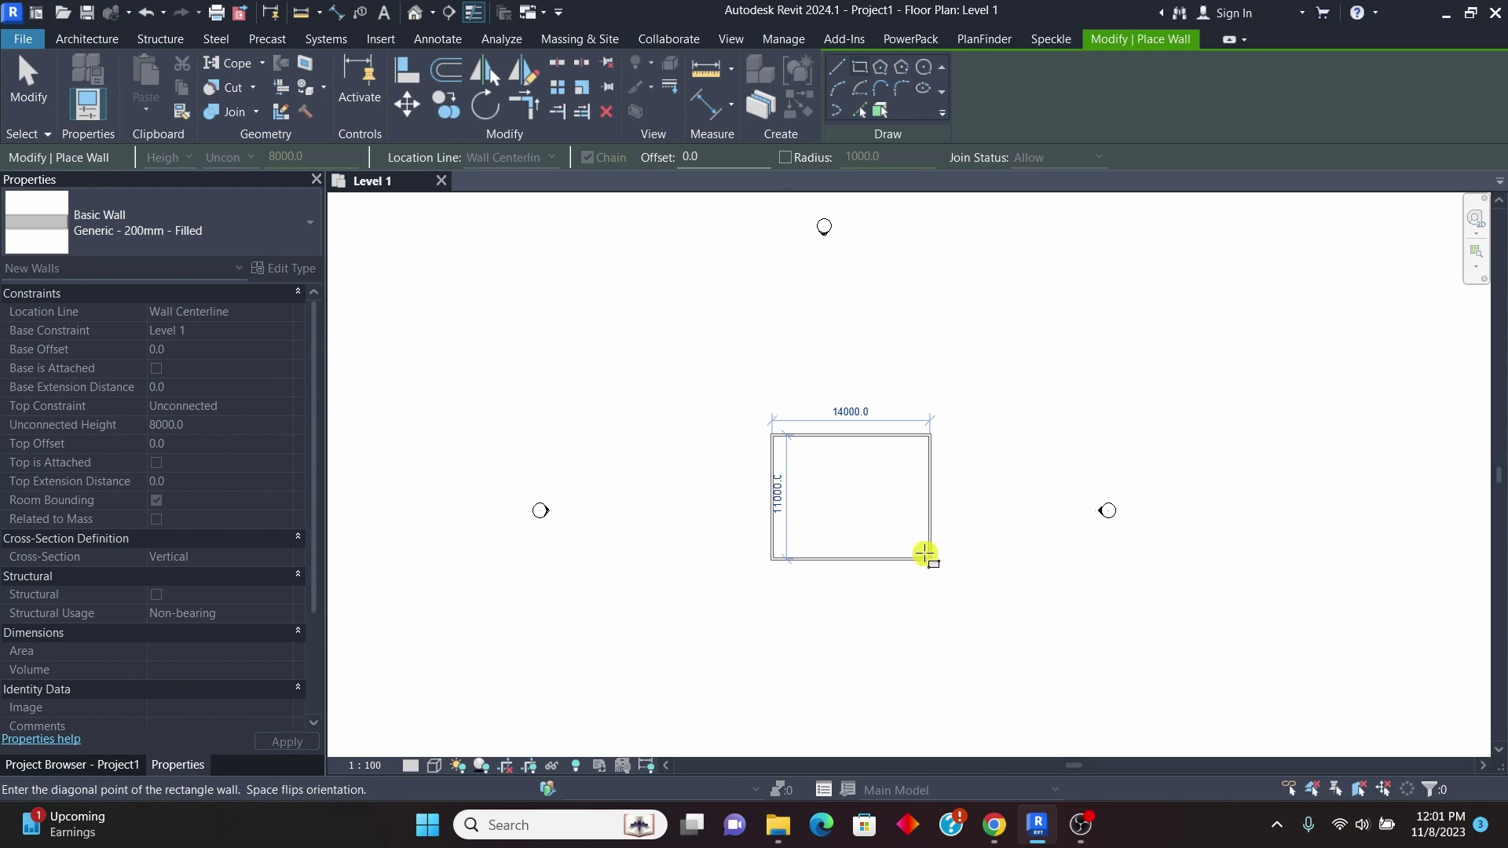
click(908, 536)
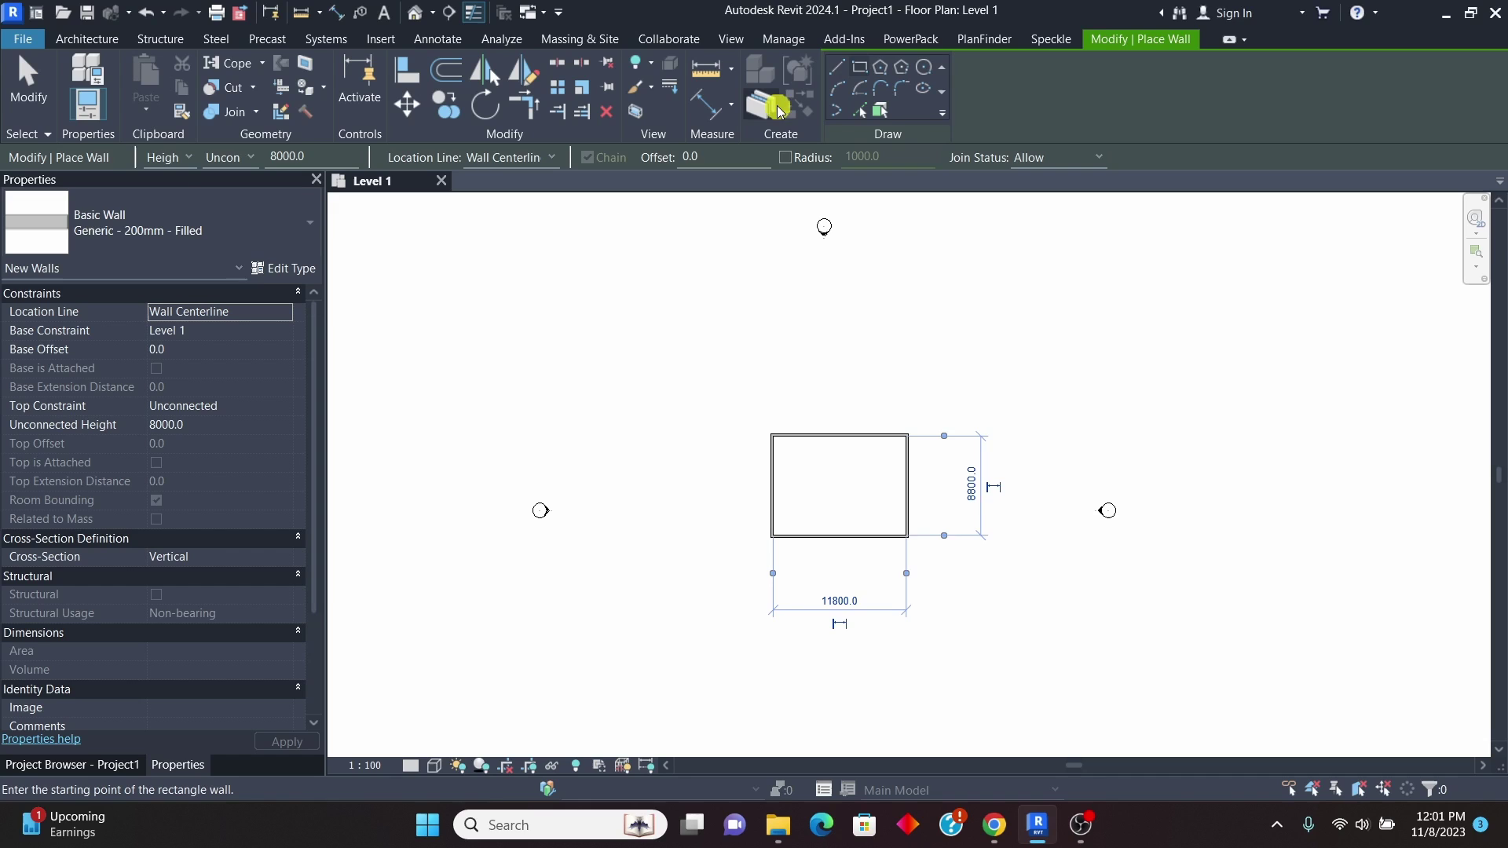
click(835, 67)
scroll(873, 541, up, 1)
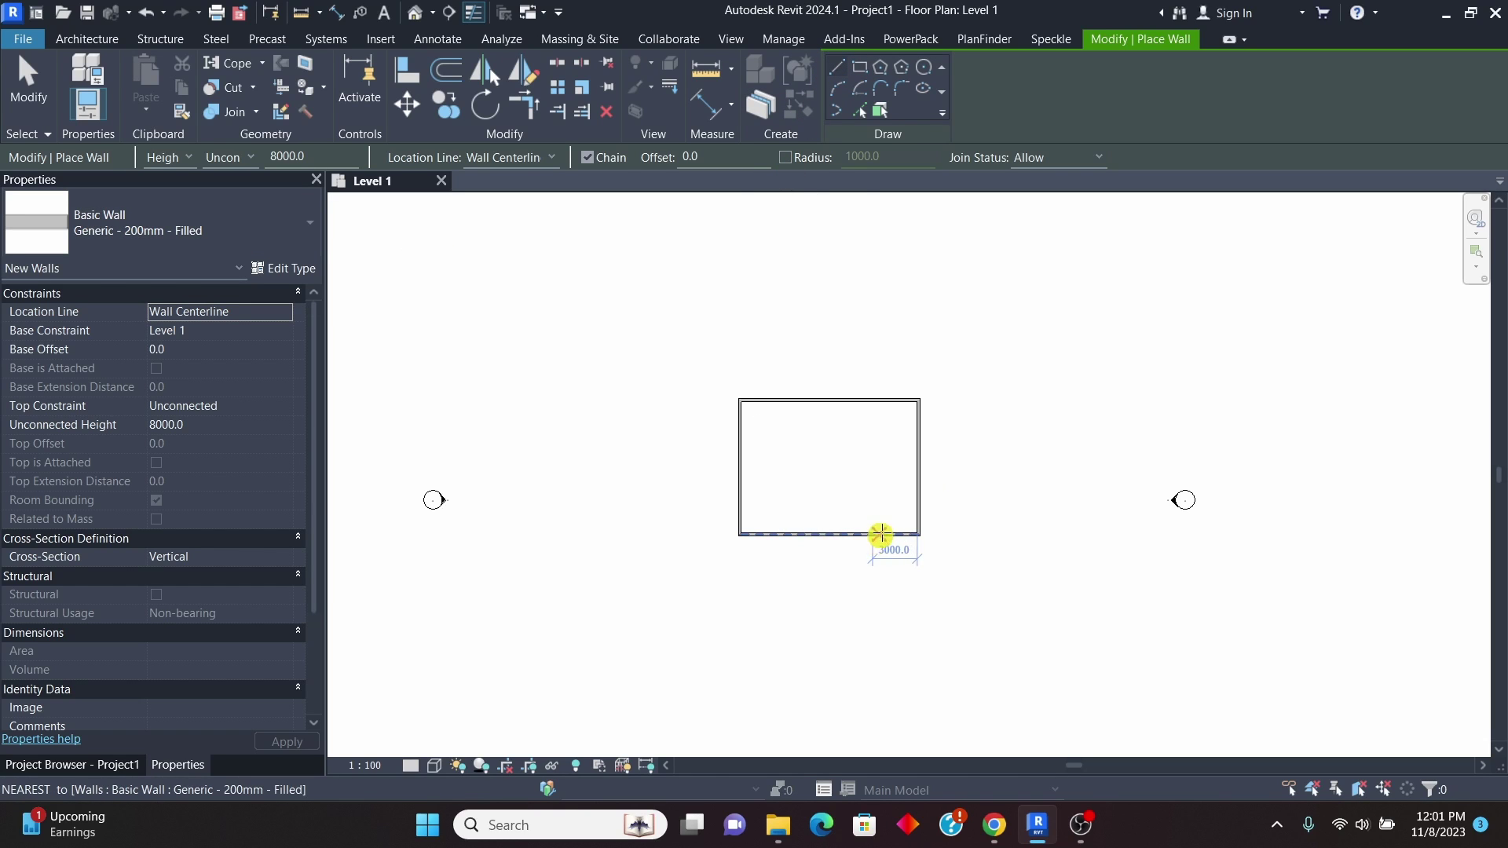
click(876, 536)
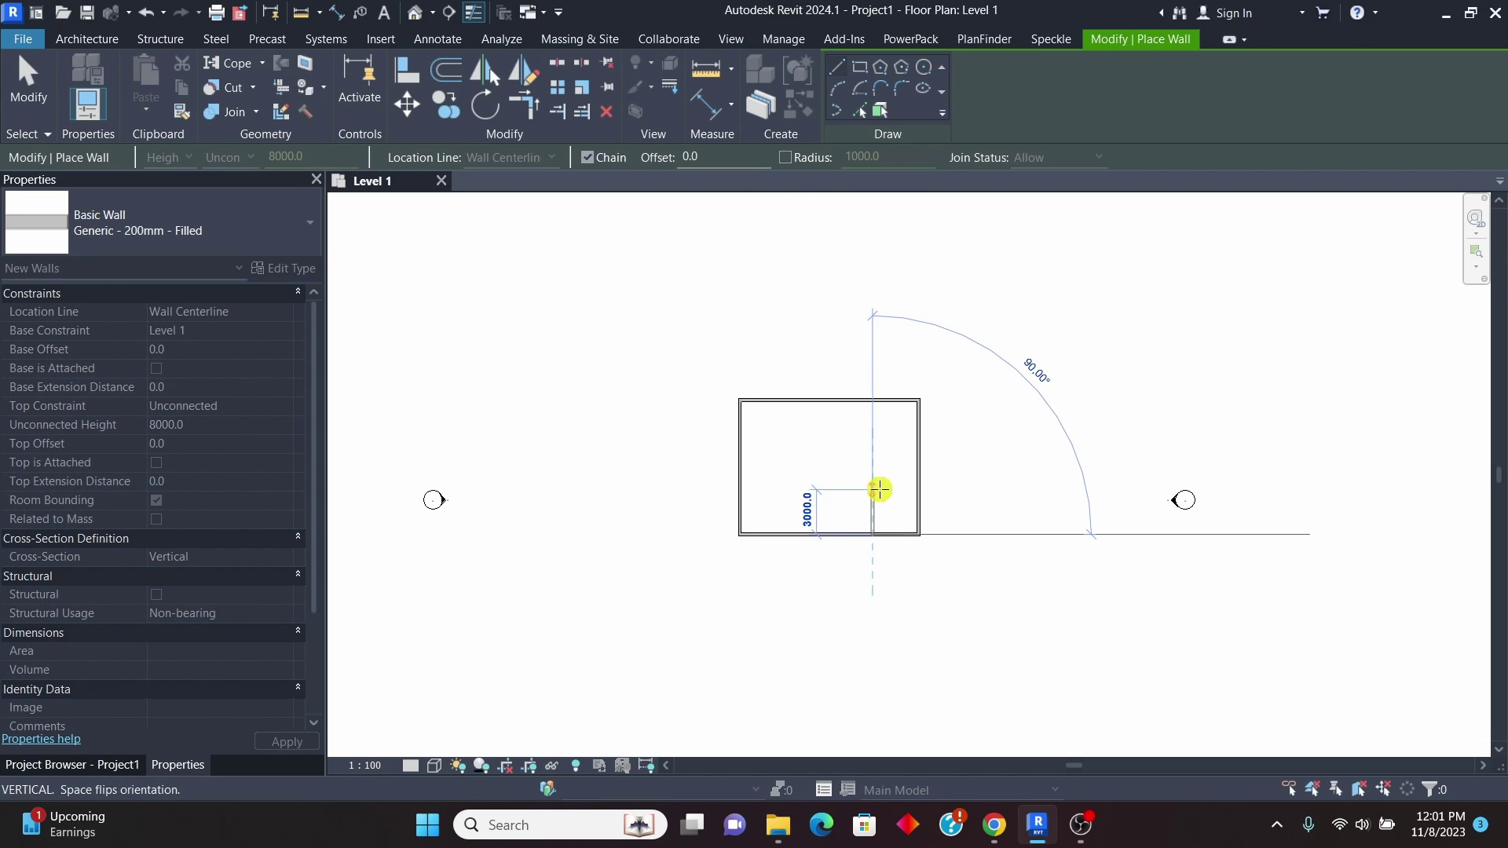
click(876, 504)
click(917, 502)
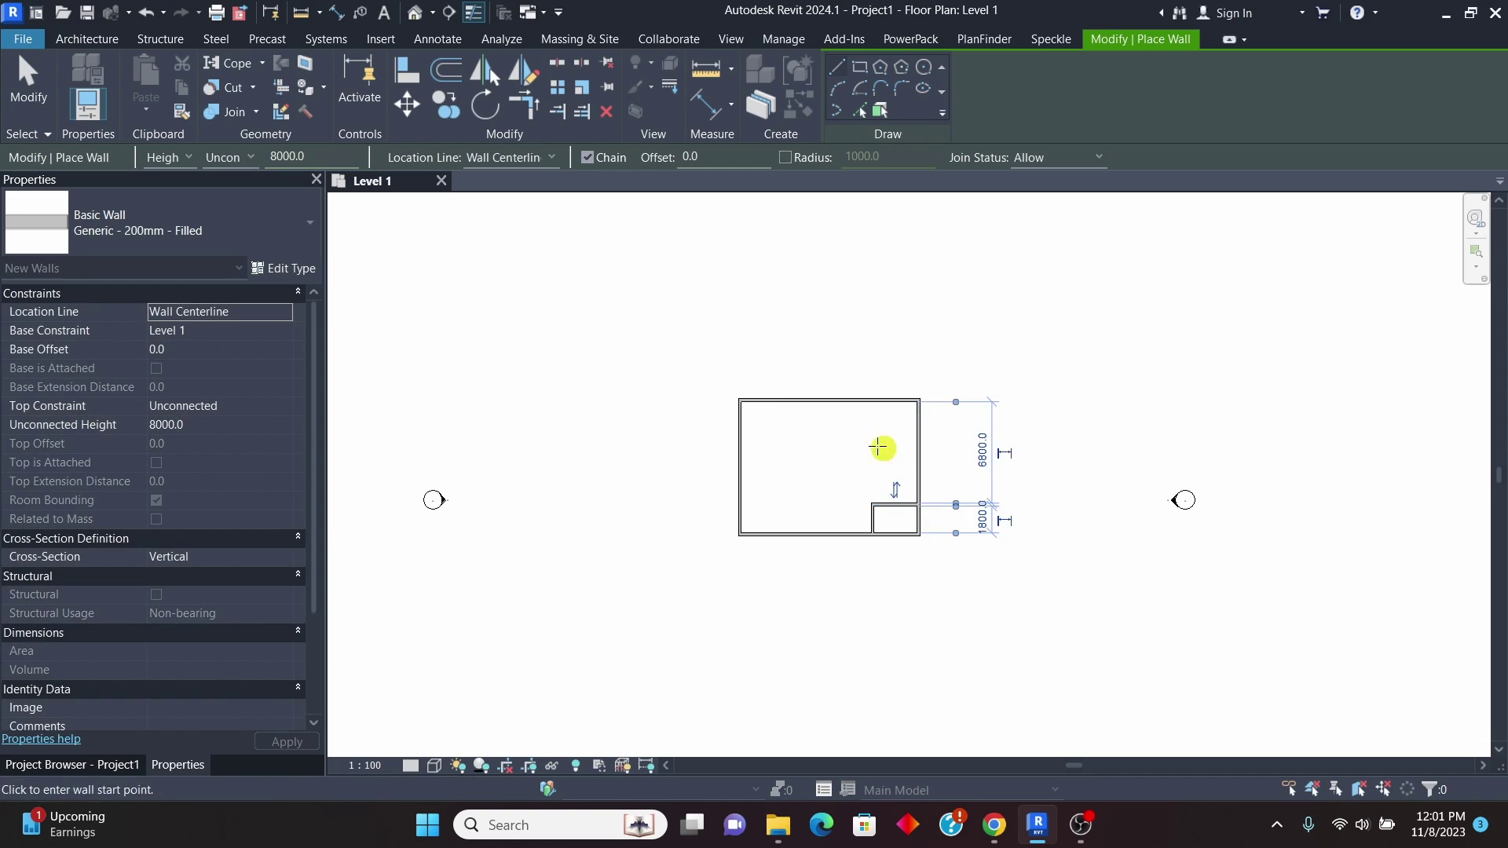
Box off the rectangle's upper-left corner with two straight walls, about 1900 mm deep from the top wall.
scroll(790, 399, up, 1)
click(796, 404)
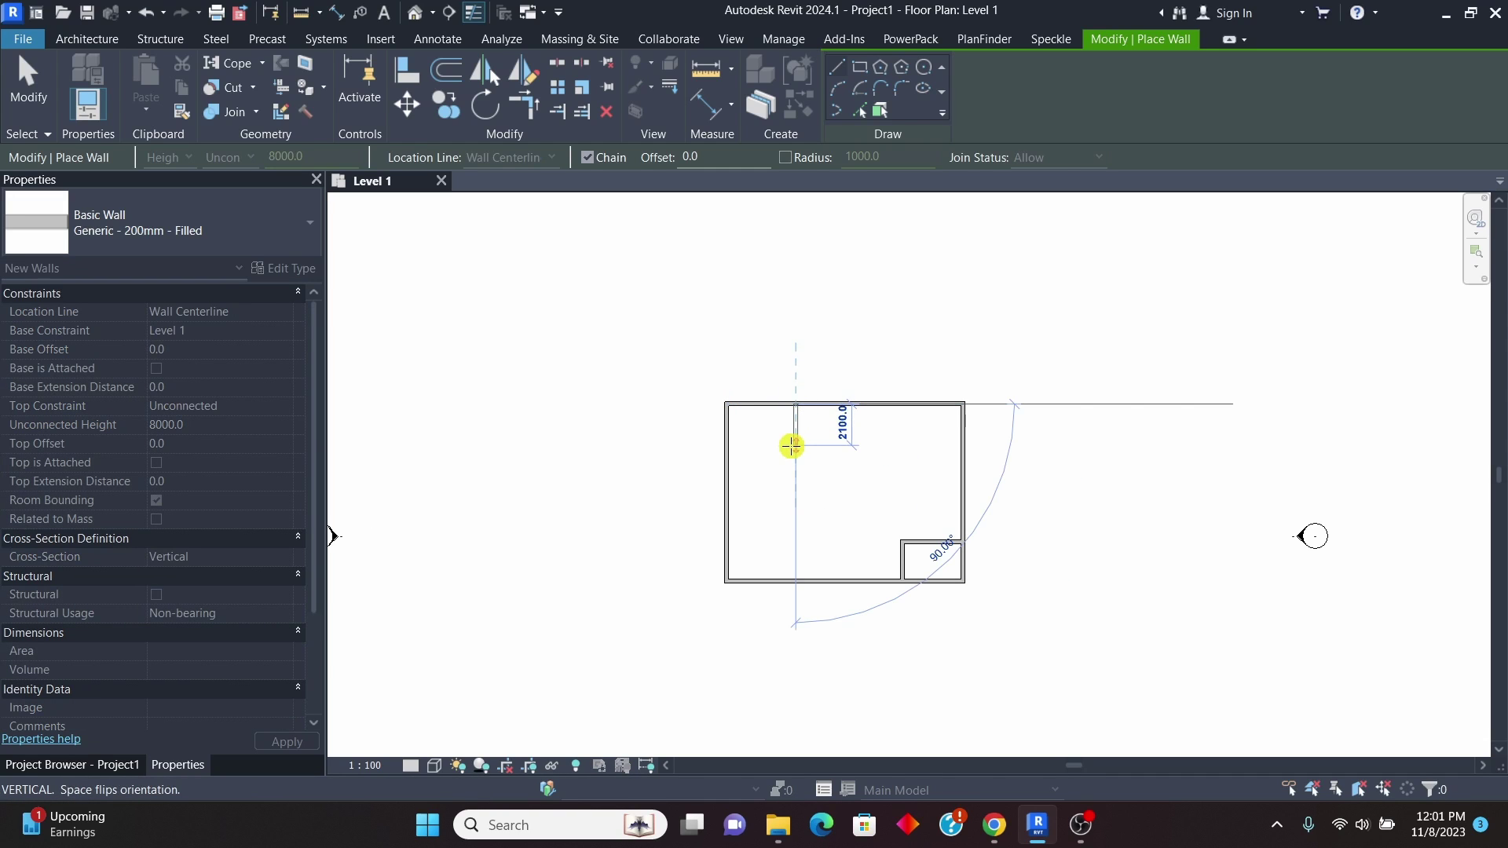
click(794, 446)
click(730, 445)
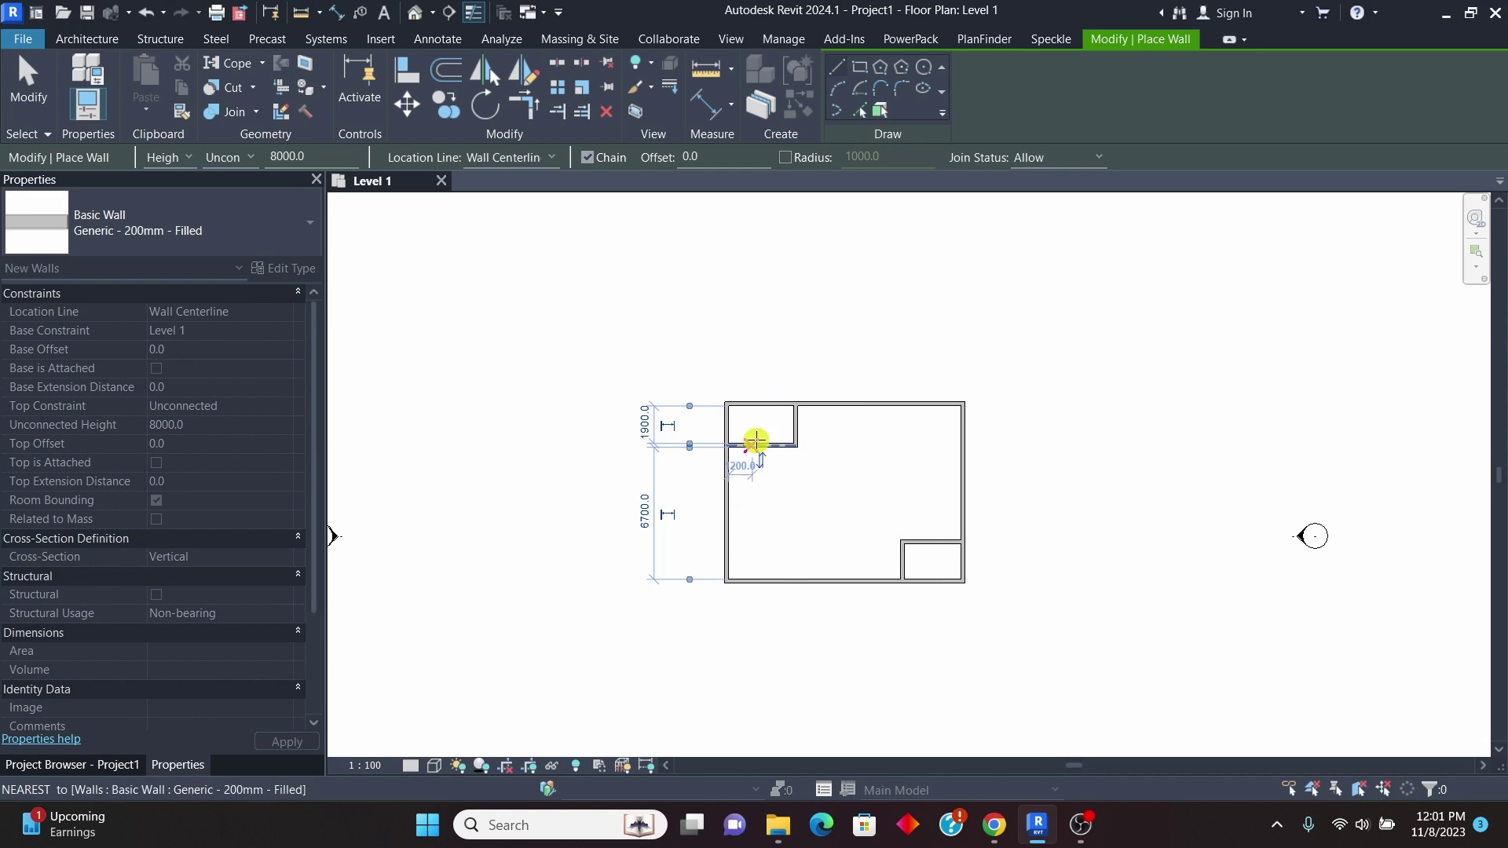
key(Escape)
Draw a 45° diagonal wall across the rectangle's upper-right corner, from the top wall to the right wall.
scroll(912, 474, up, 2)
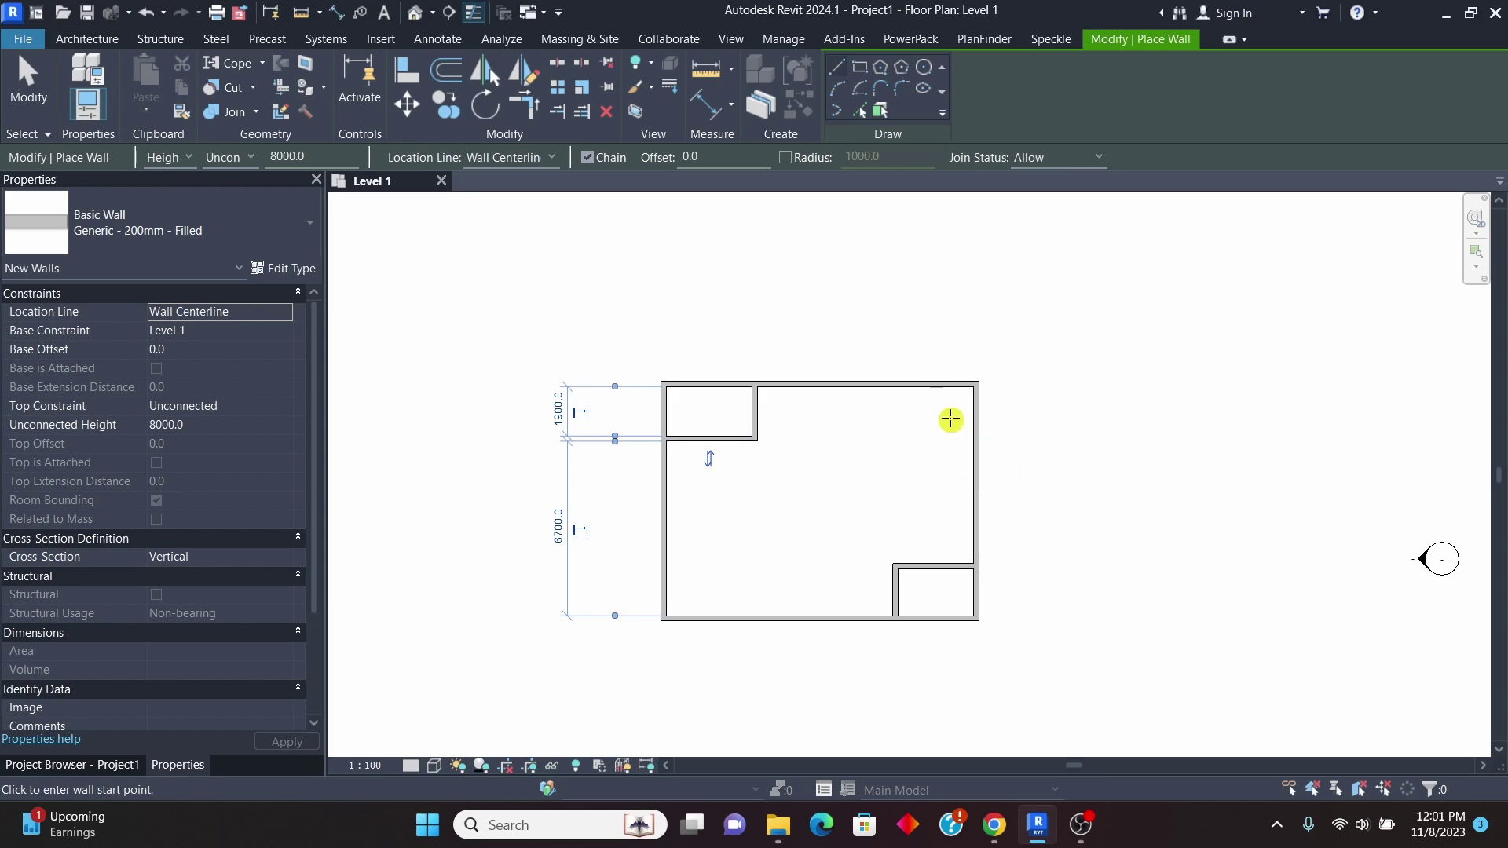
scroll(927, 398, up, 1)
click(904, 378)
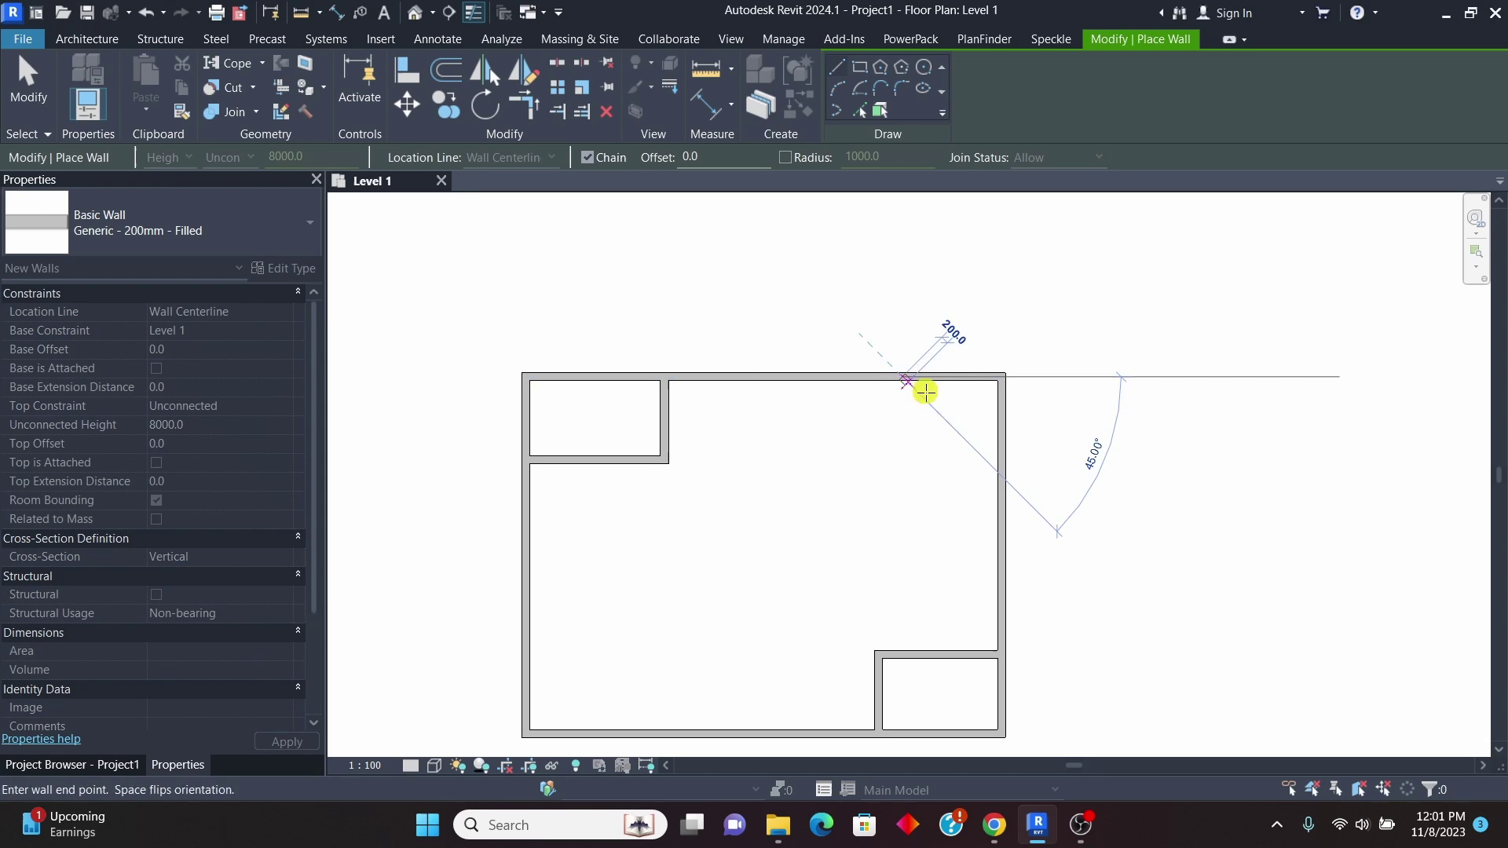
click(1000, 472)
key(Escape)
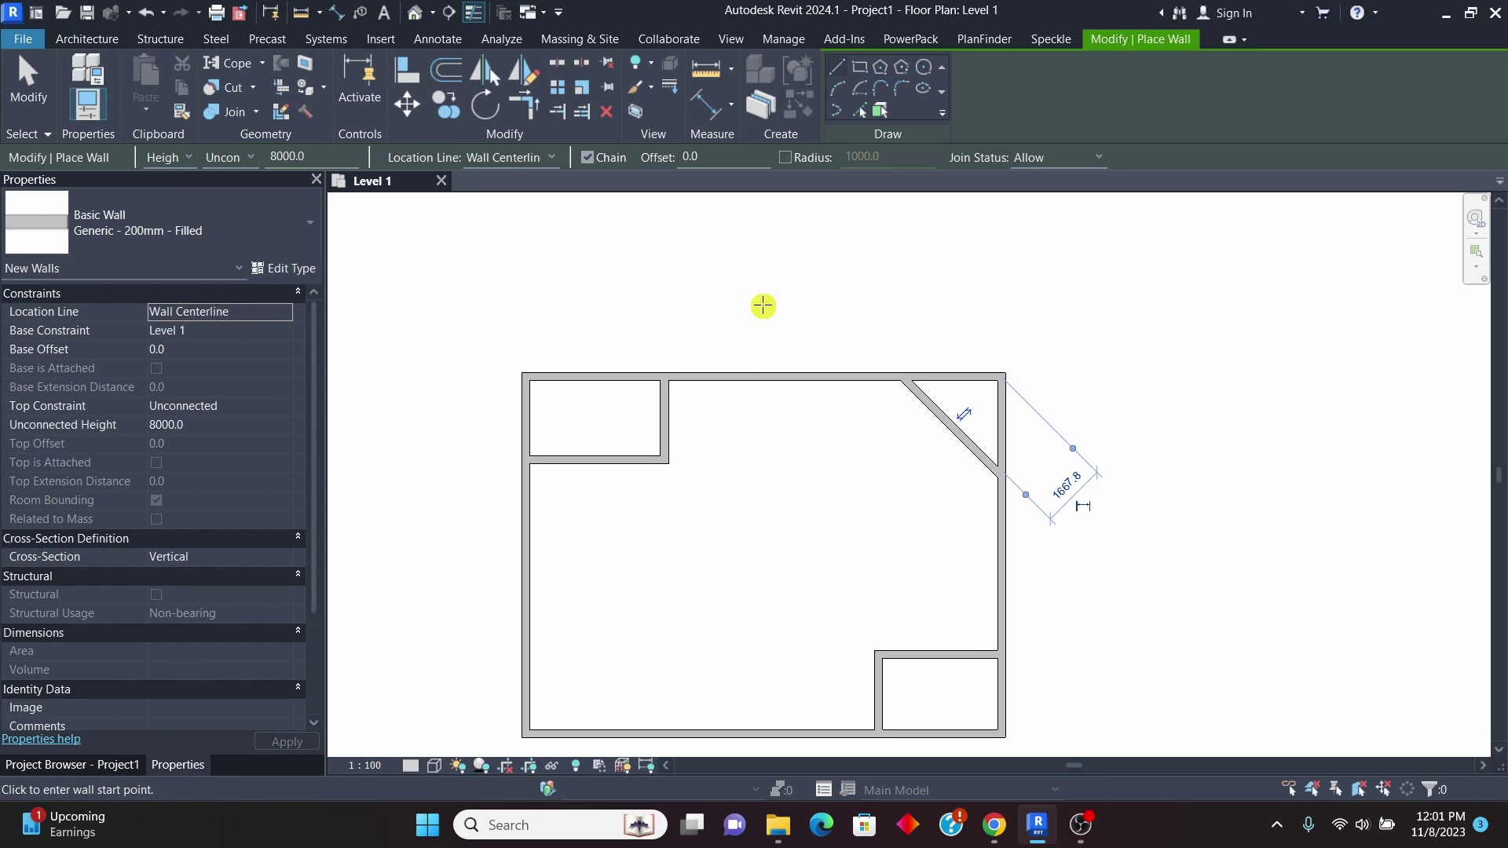
Trim the right and top outer walls to the diagonal wall, removing the upper-right corner.
key(t)
key(r)
click(1003, 510)
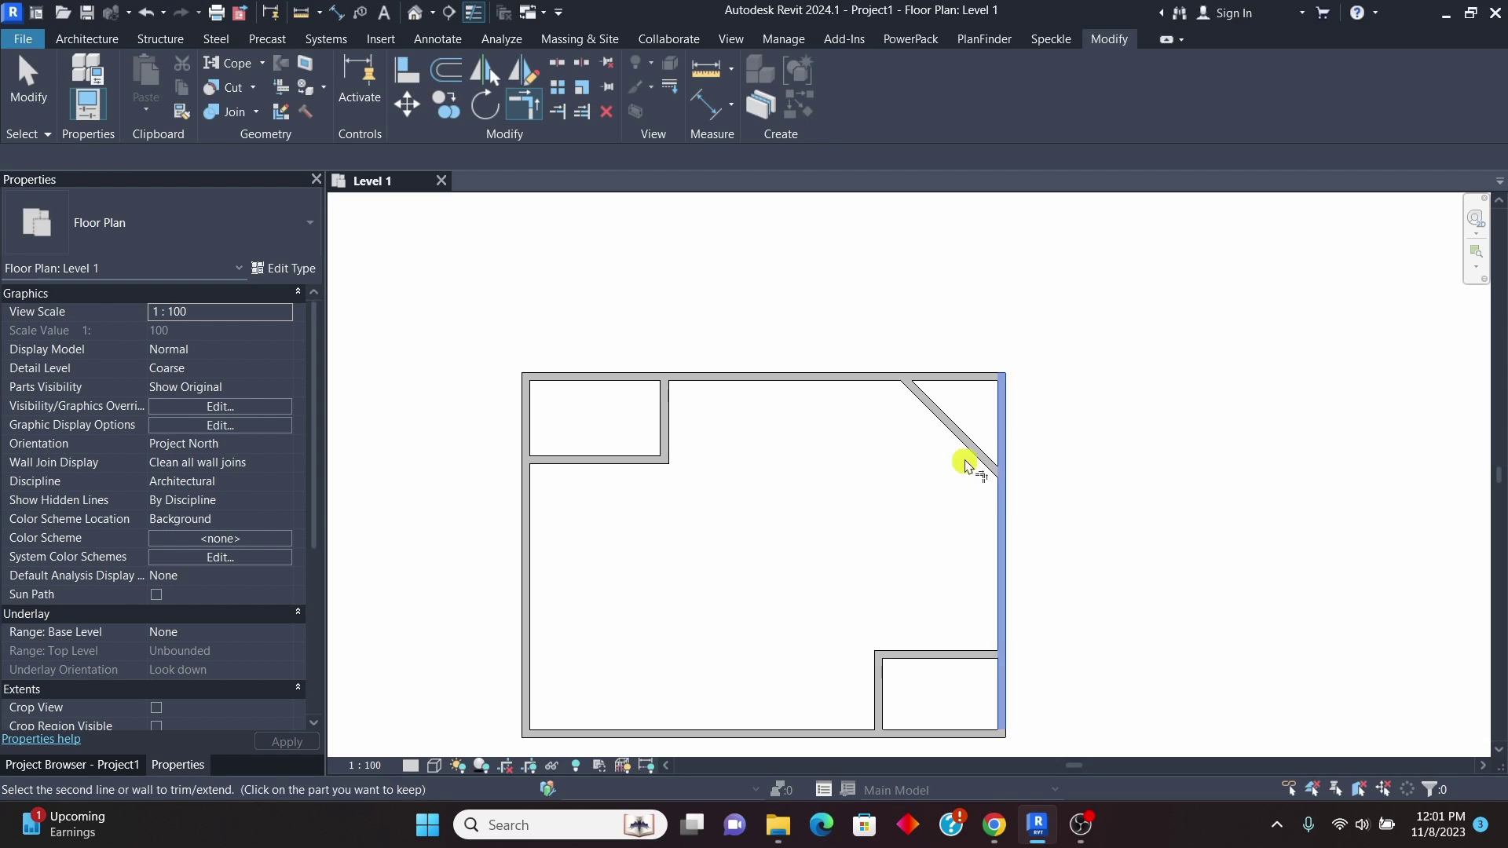
click(965, 463)
click(931, 407)
click(876, 379)
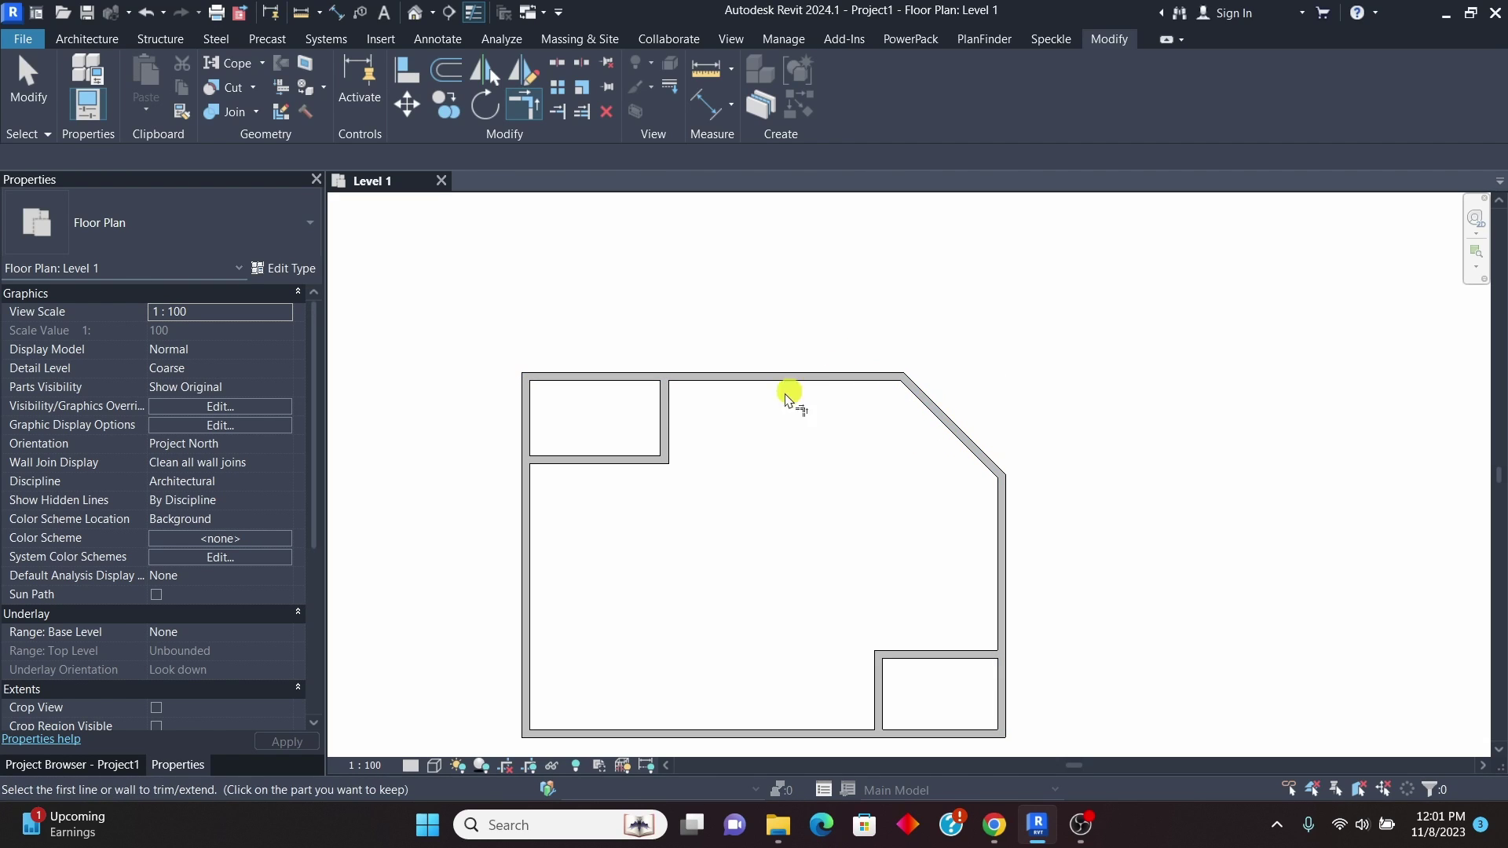
Trim the top and left outer walls to the boxed corner walls to form the upper-left notch.
click(666, 420)
click(703, 379)
click(599, 460)
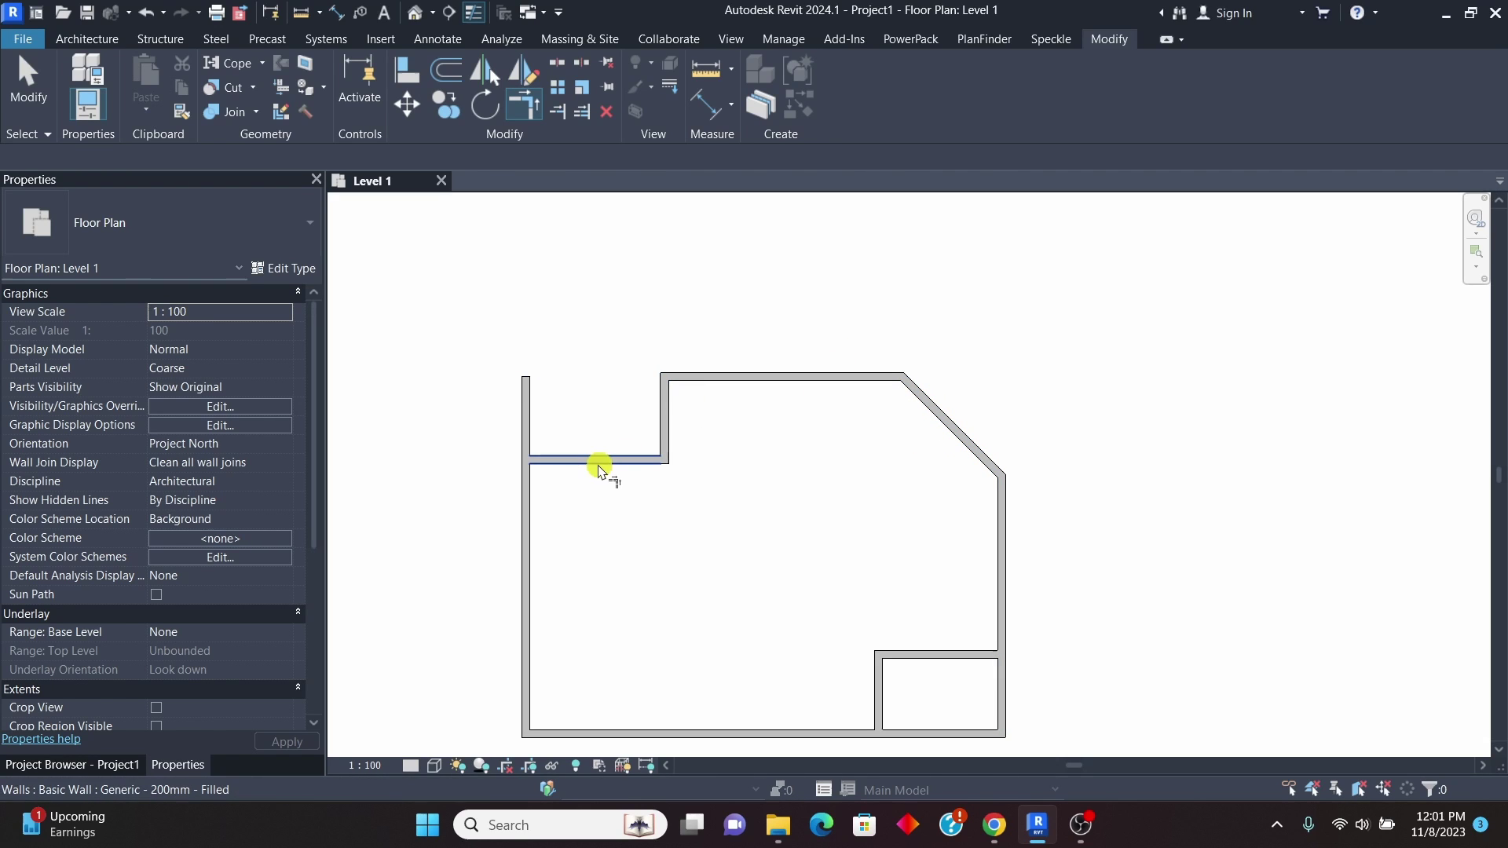
click(534, 484)
Trim the bottom and right outer walls to the boxed corner walls to form the lower-right notch.
scroll(616, 391, down, 2)
click(791, 652)
click(821, 632)
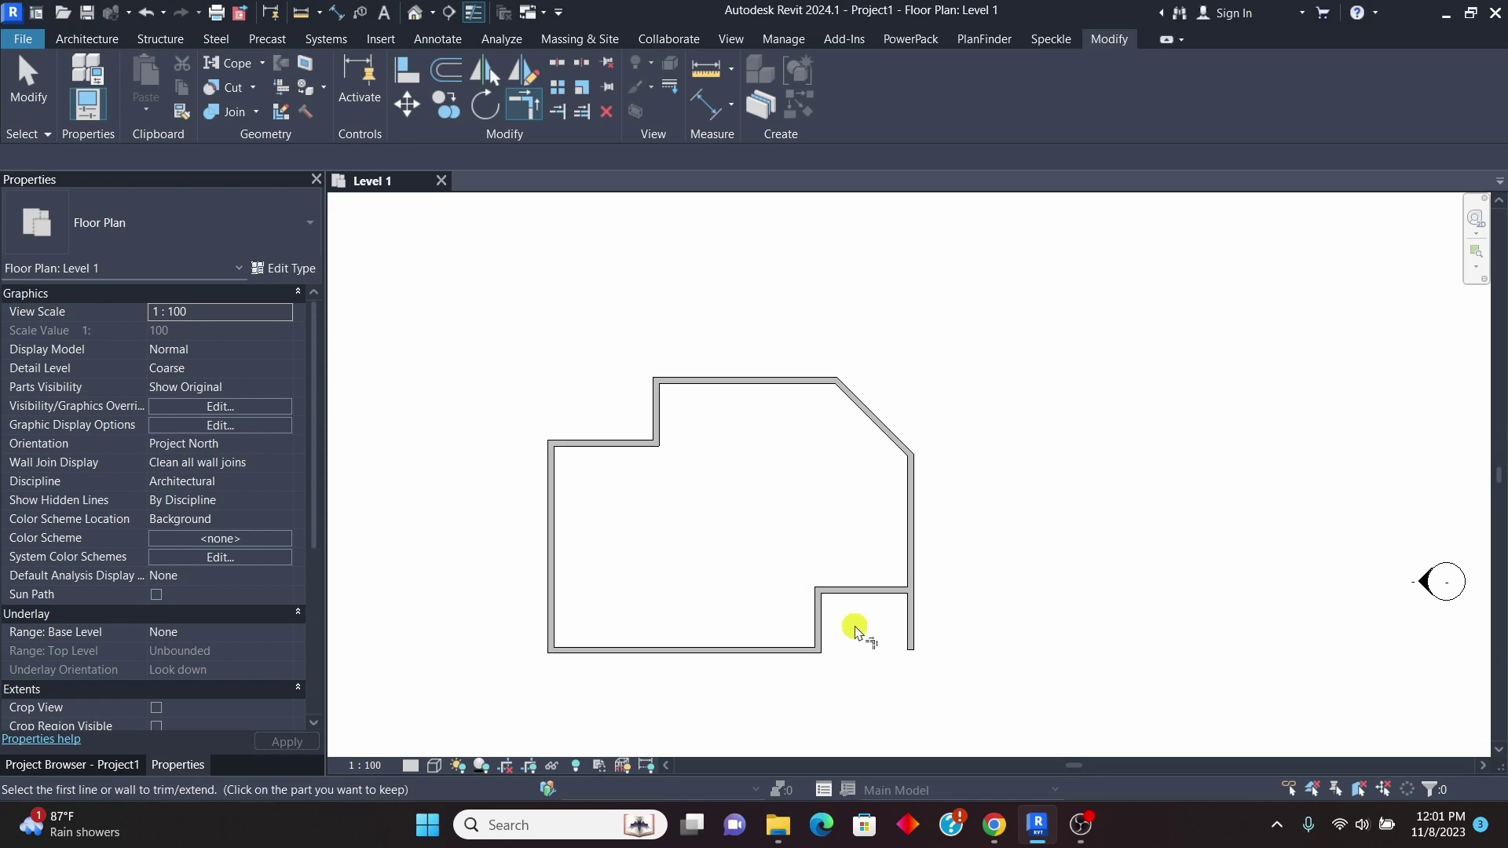
click(864, 590)
click(909, 570)
scroll(848, 487, down, 4)
scroll(730, 455, up, 2)
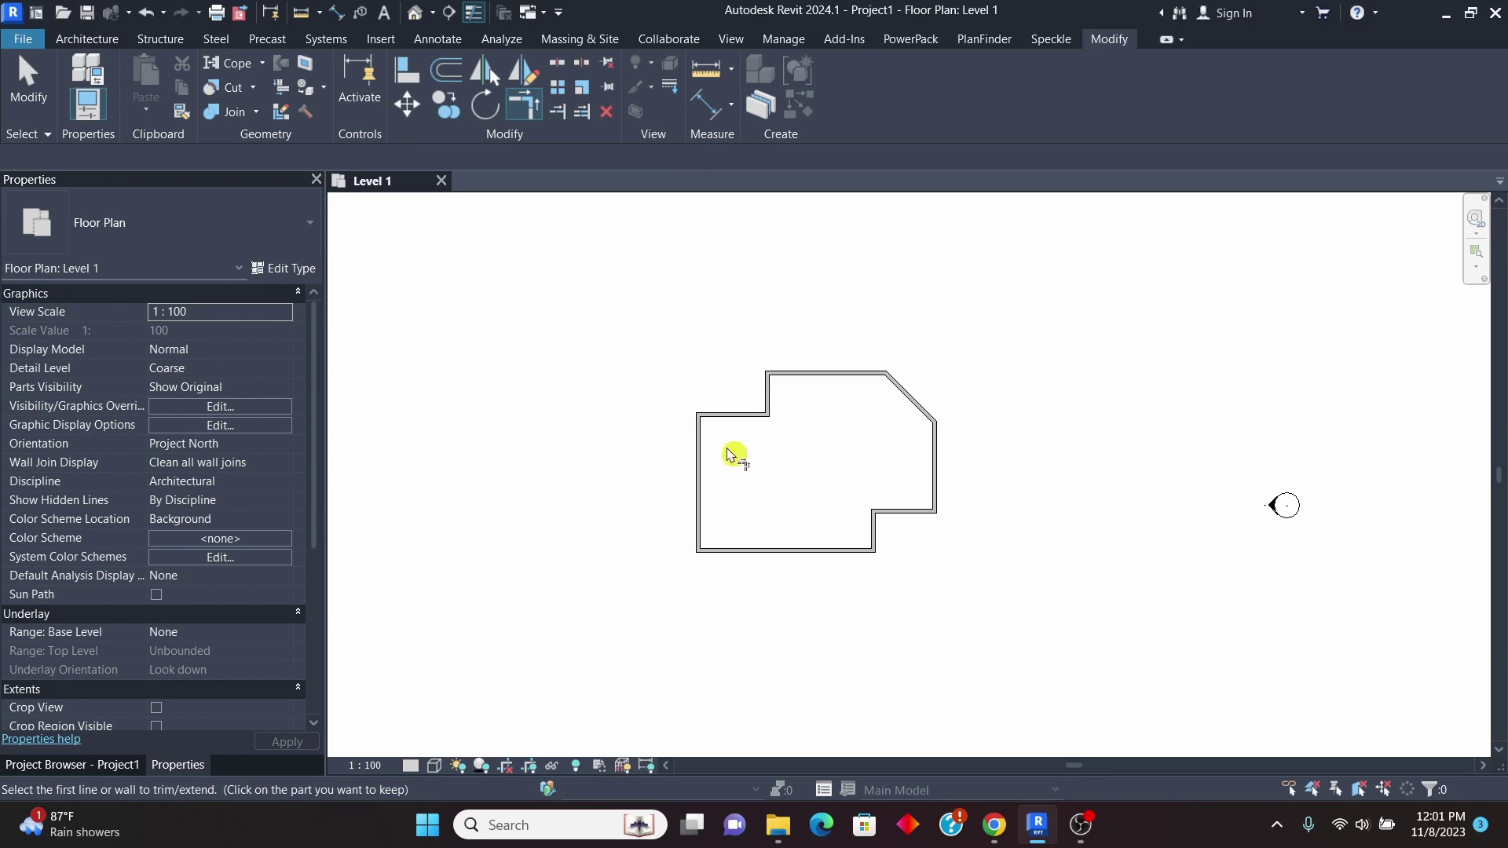
right_click(848, 296)
click(864, 301)
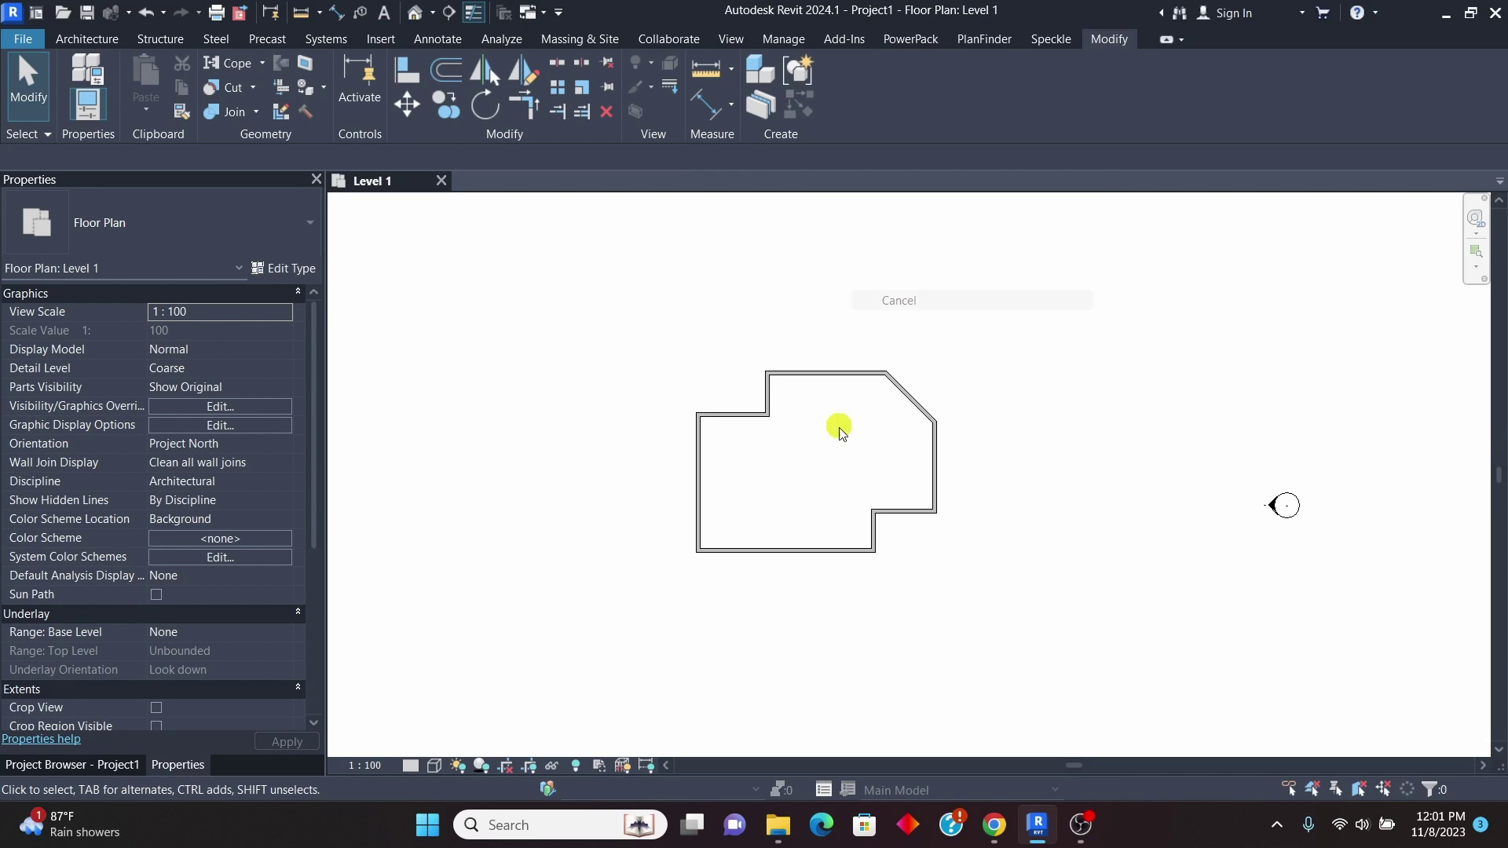
scroll(840, 431, up, 1)
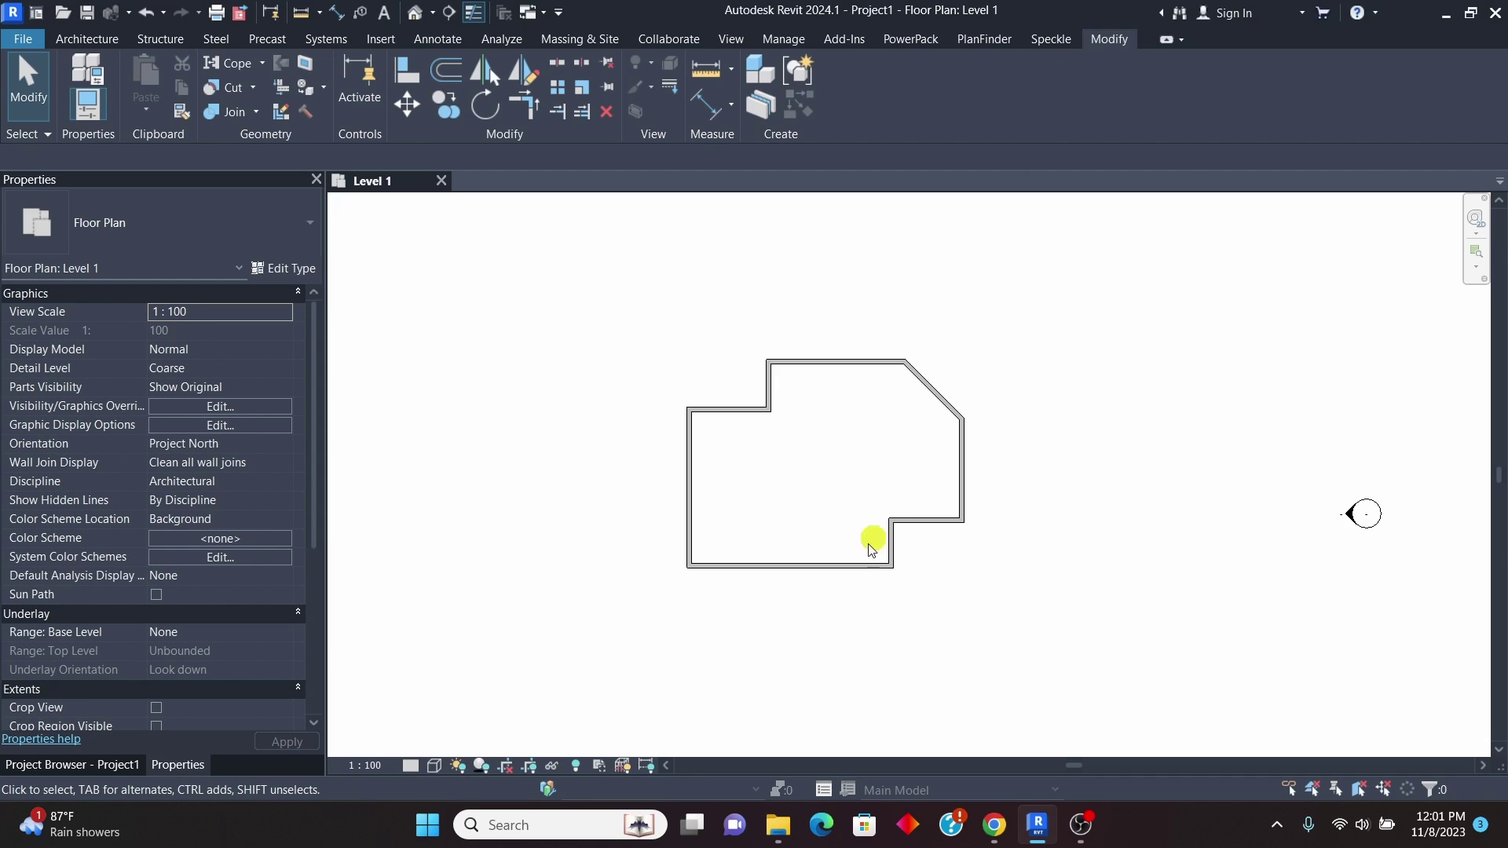
scroll(725, 513, up, 2)
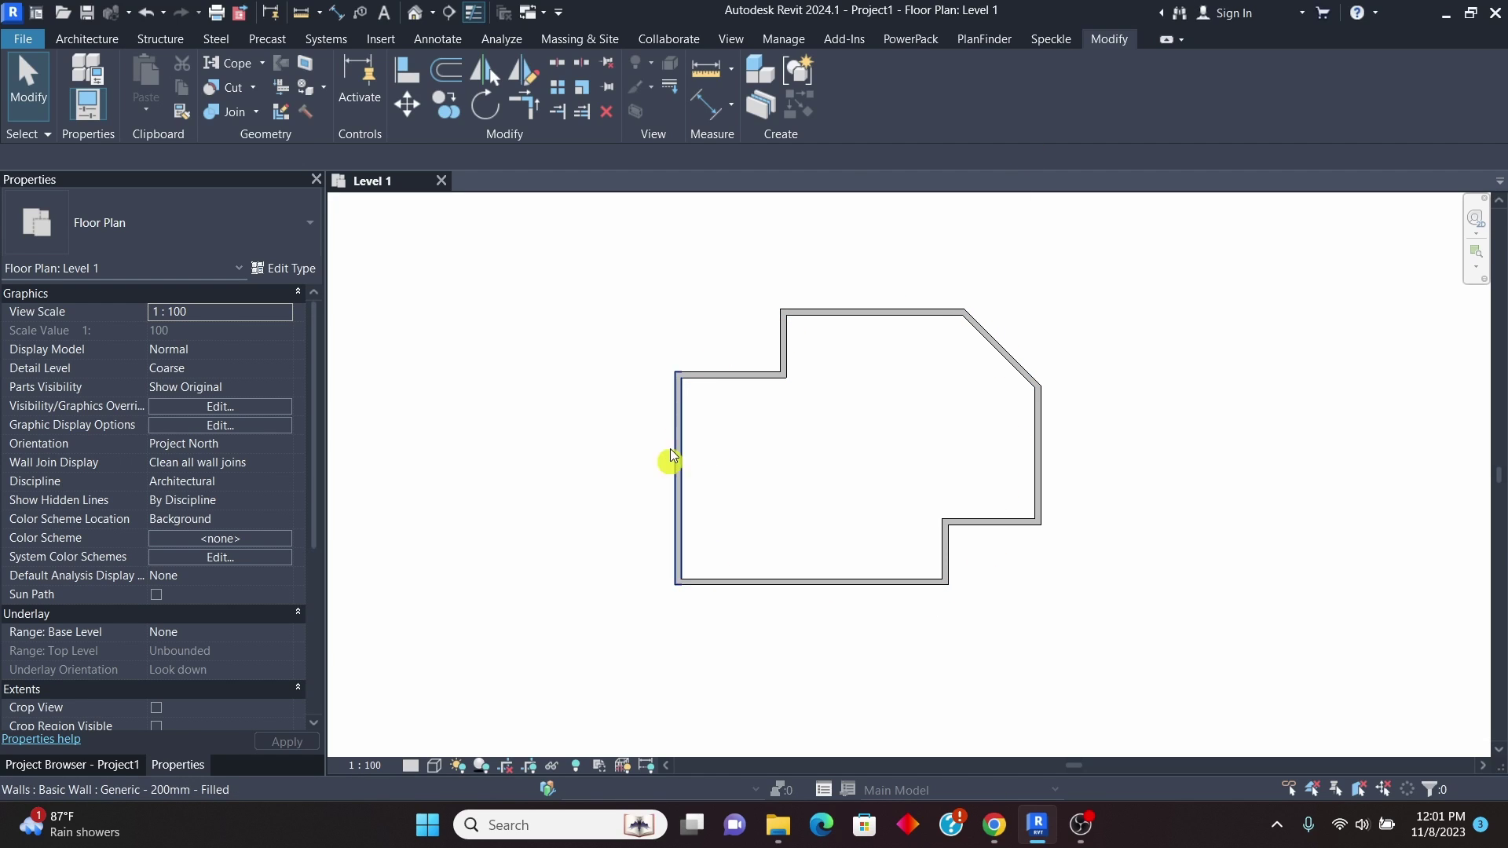
scroll(797, 539, down, 2)
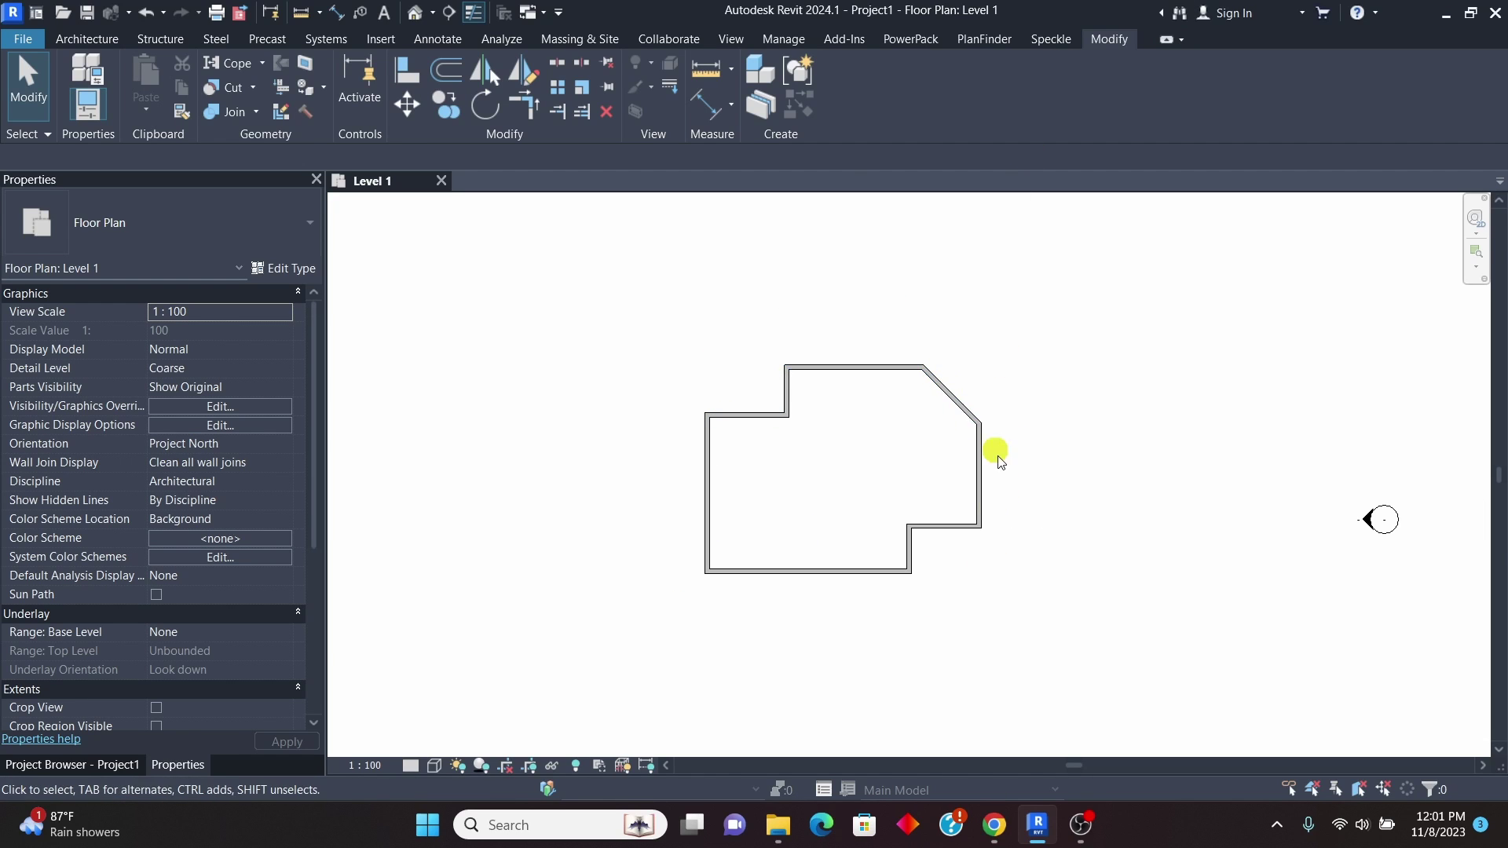
scroll(848, 413, up, 2)
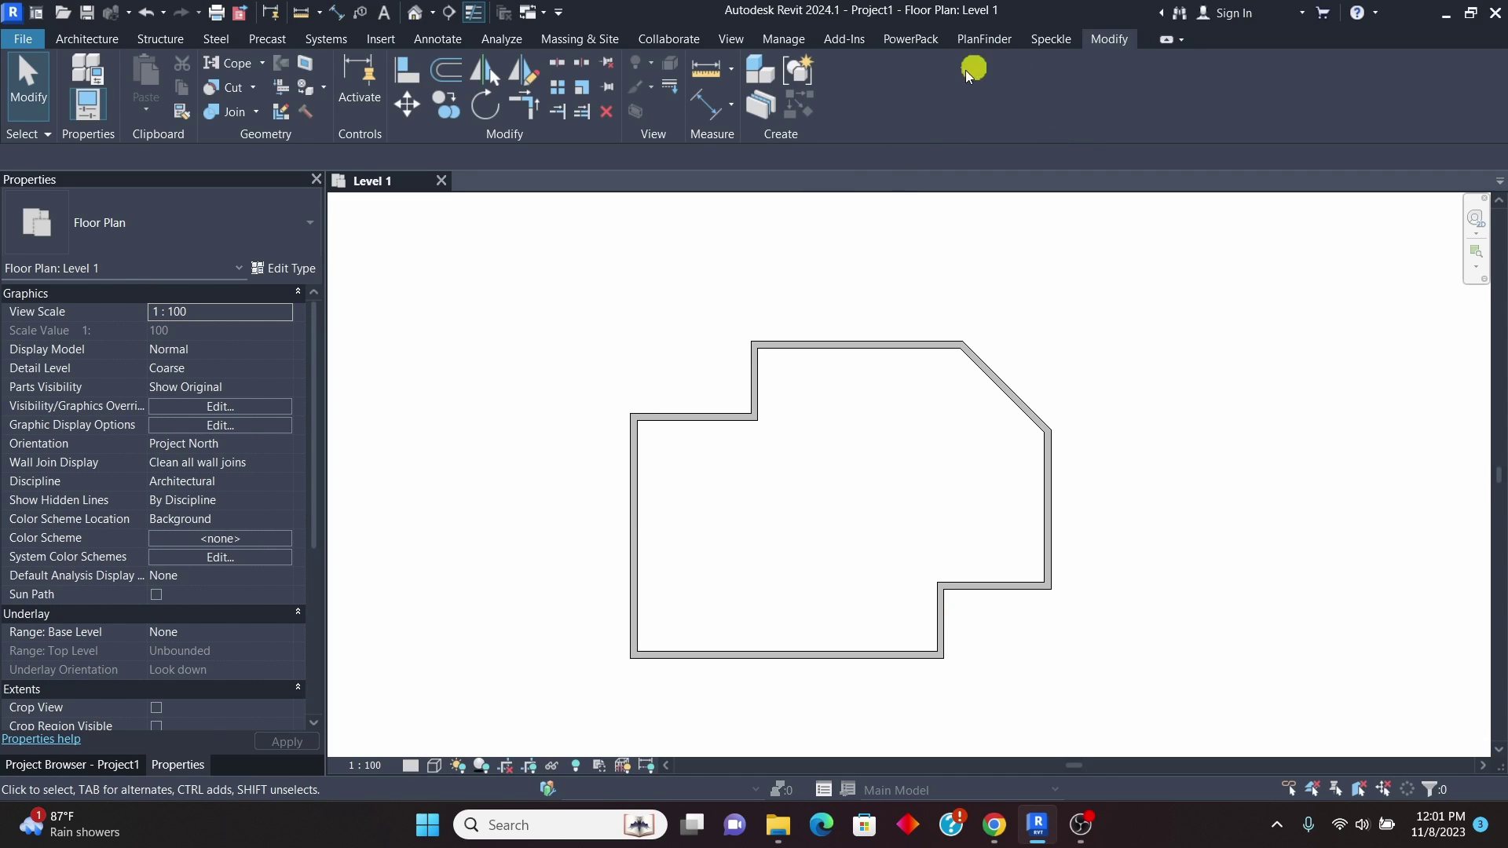
Generate a PlanFinder plan for the stepped outline, using the bottom wall and lower-right notch walls as facades and placing the entrance on the bottom wall.
click(984, 41)
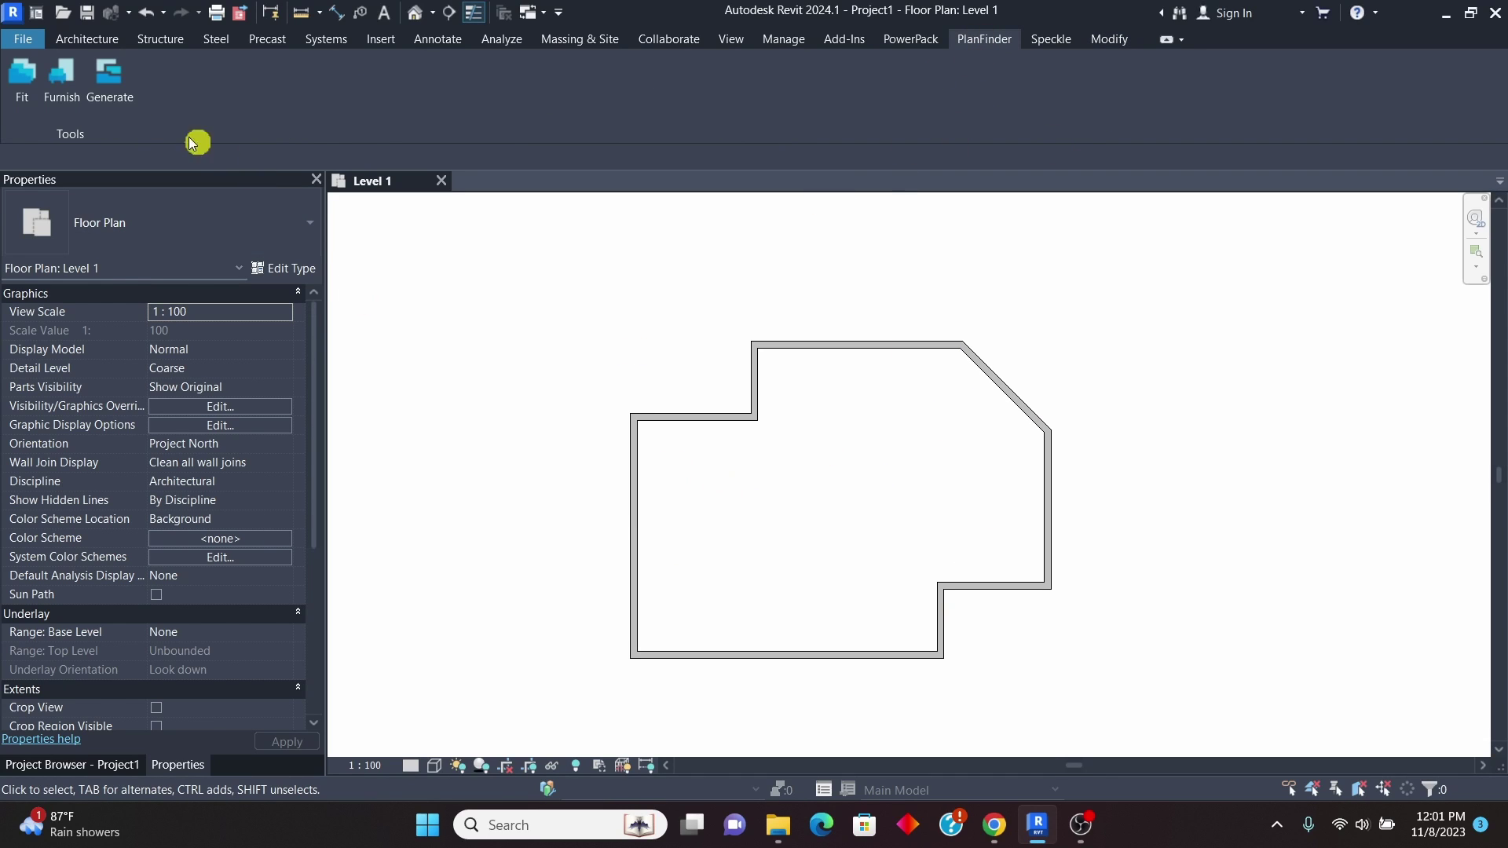
click(105, 87)
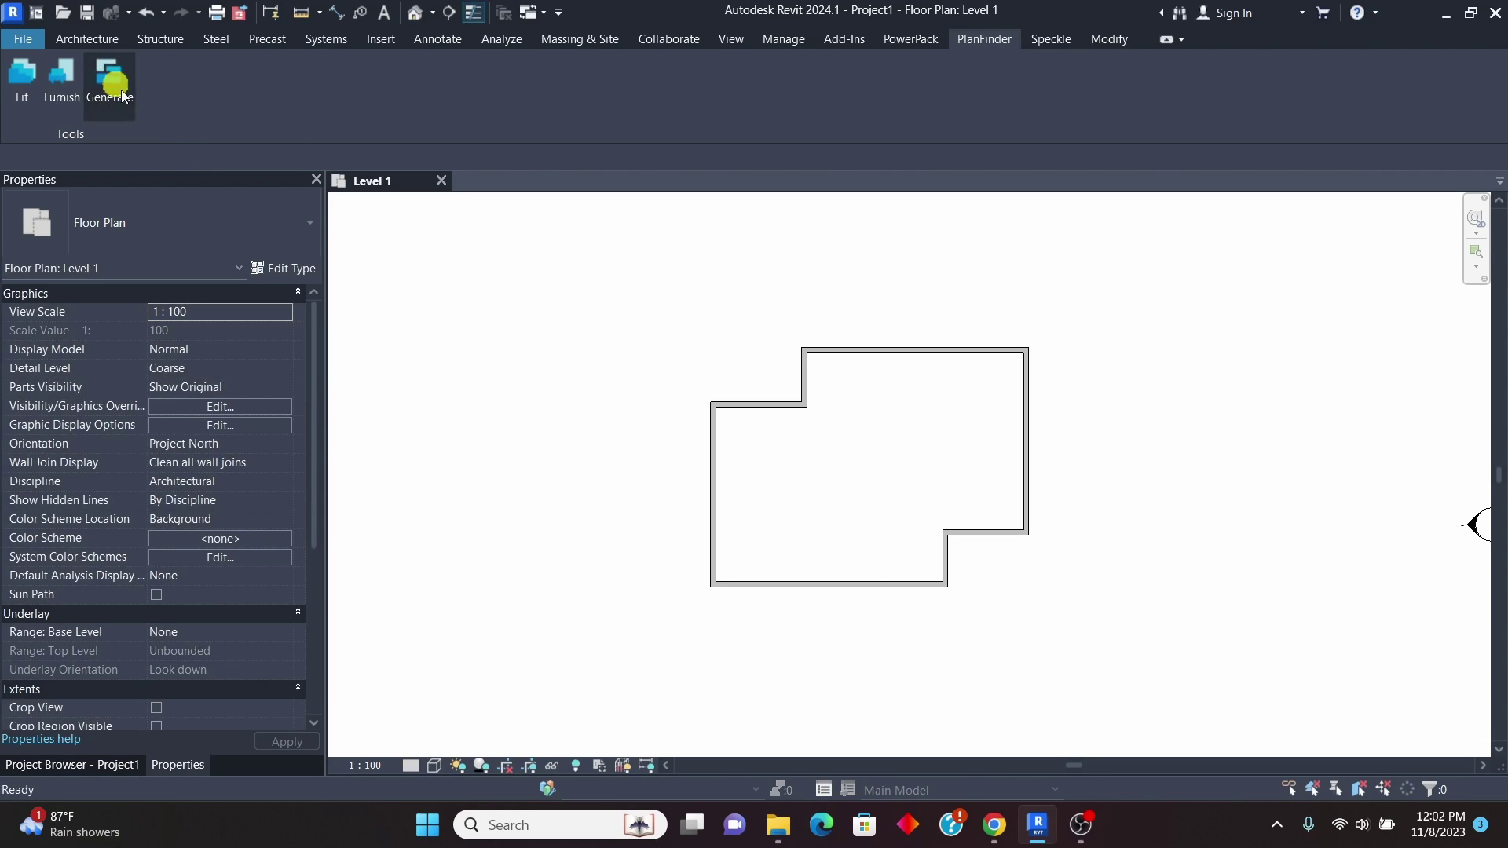
click(809, 481)
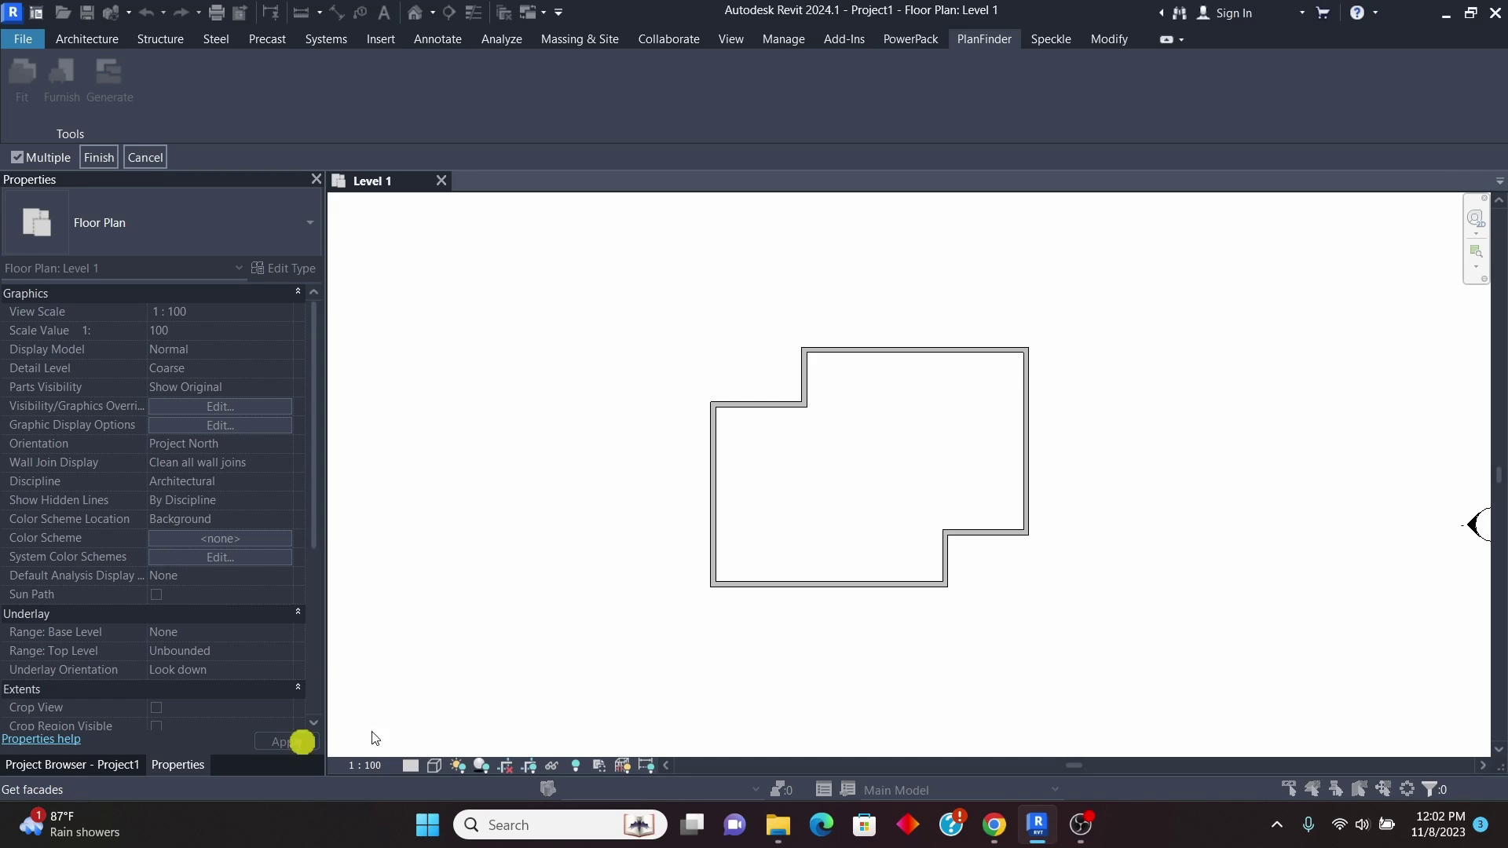
click(868, 583)
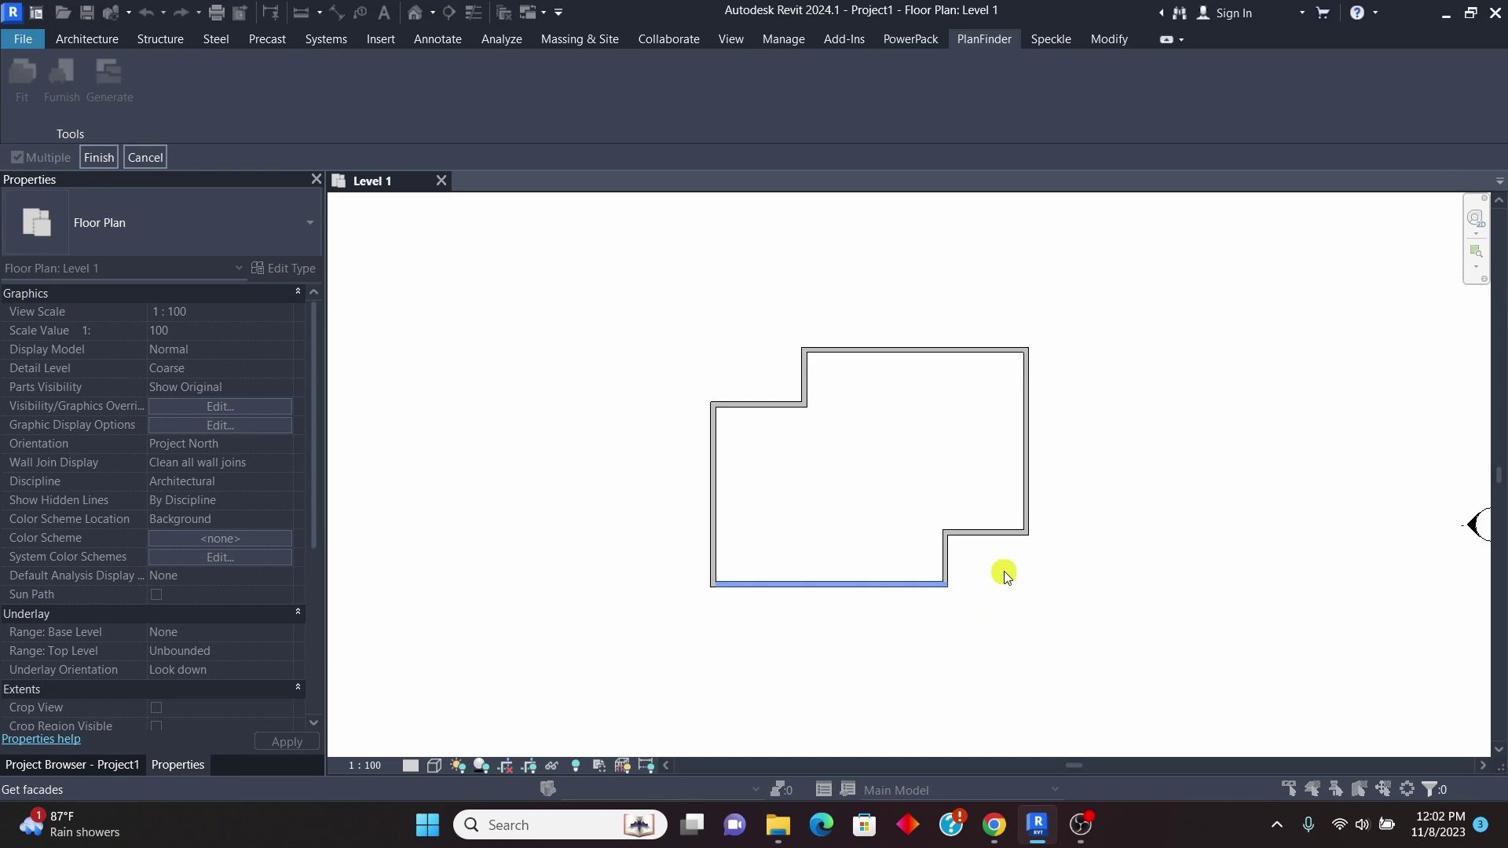
scroll(1005, 573, up, 1)
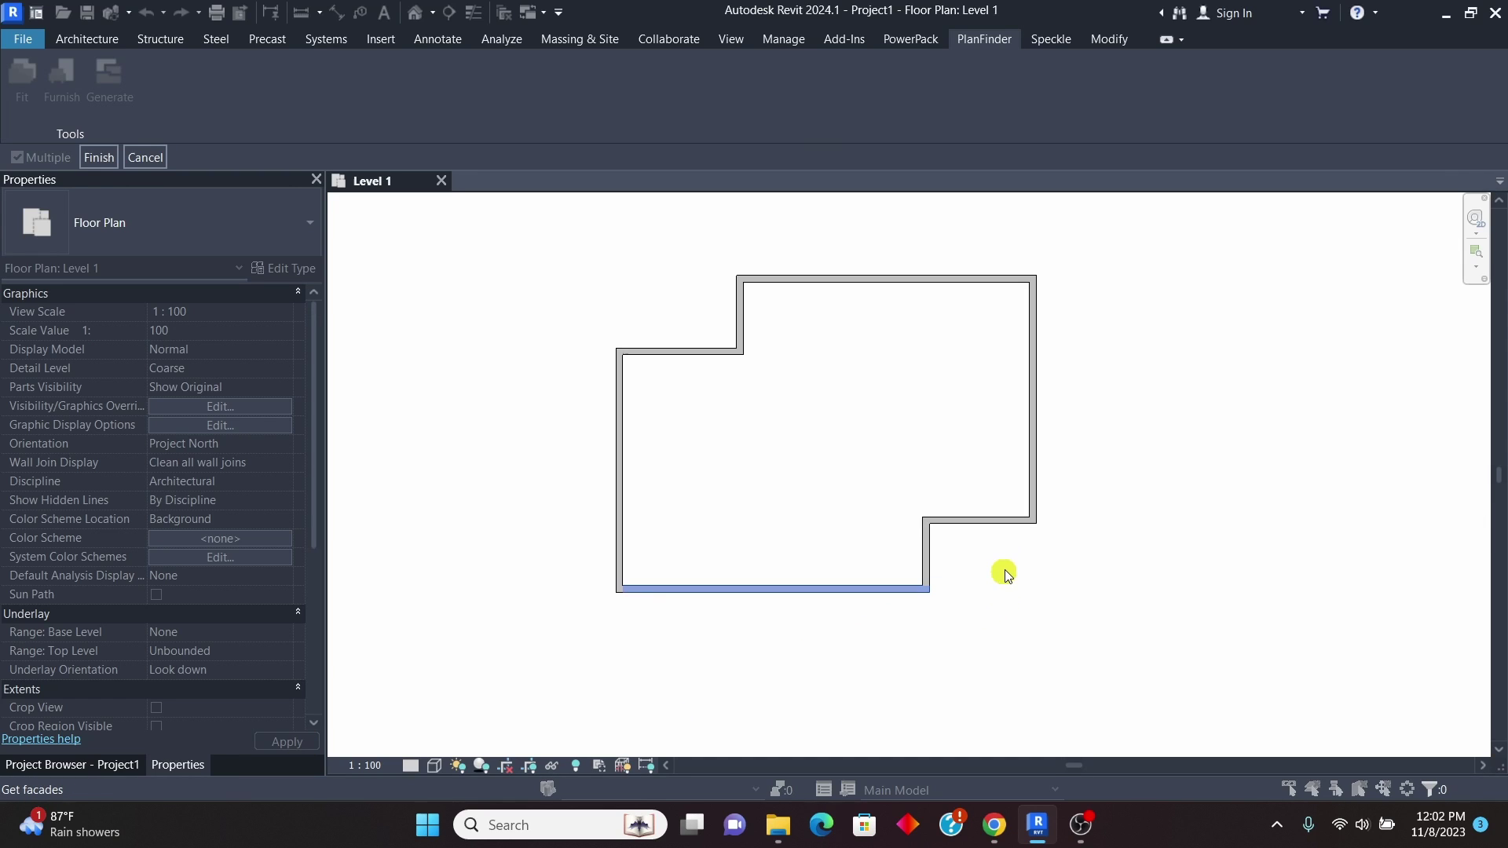
click(981, 522)
scroll(856, 567, down, 1)
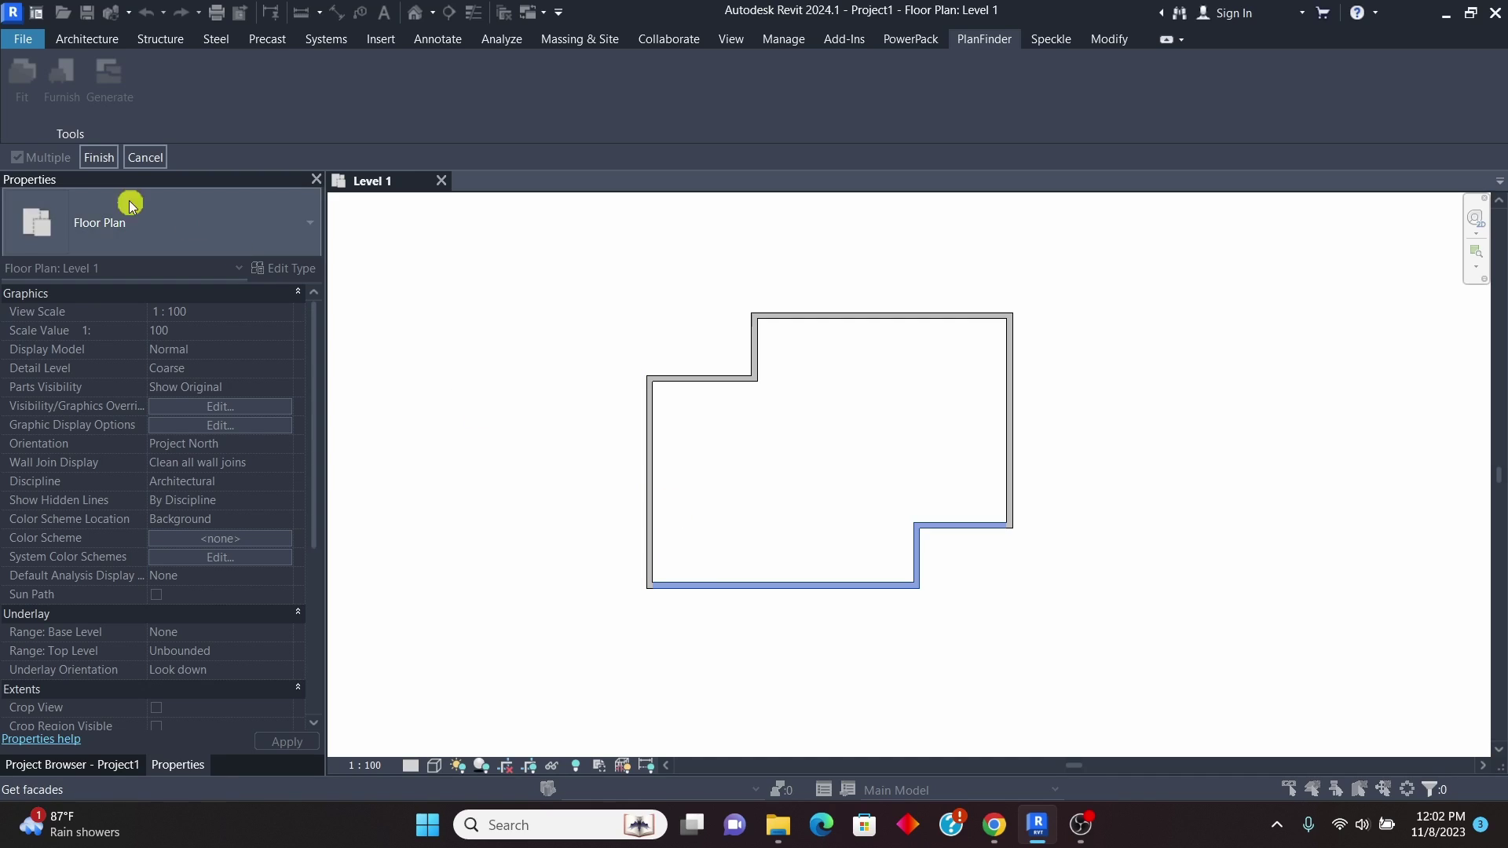
click(98, 157)
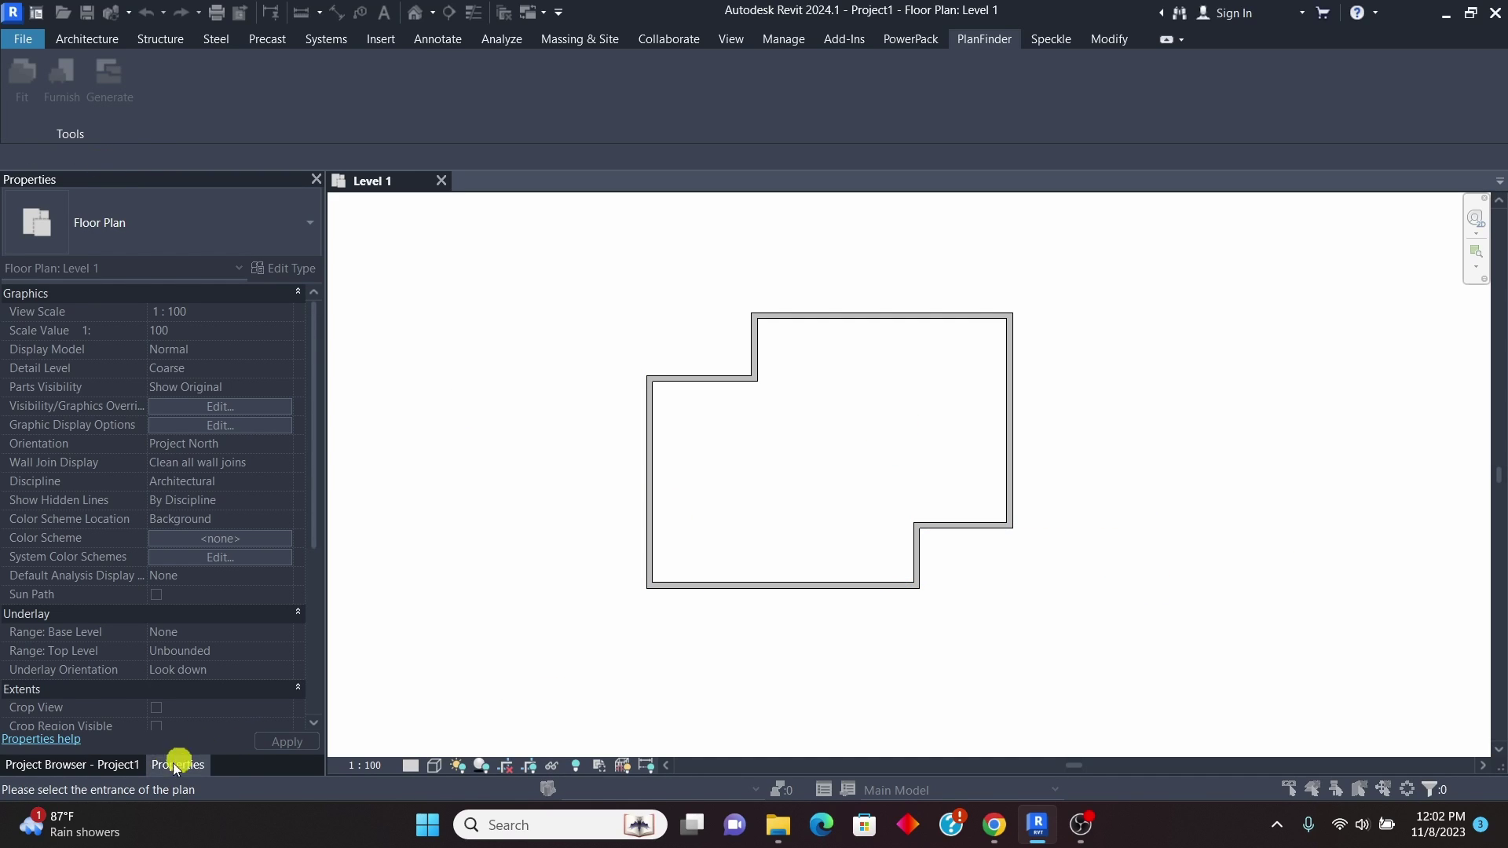
click(789, 585)
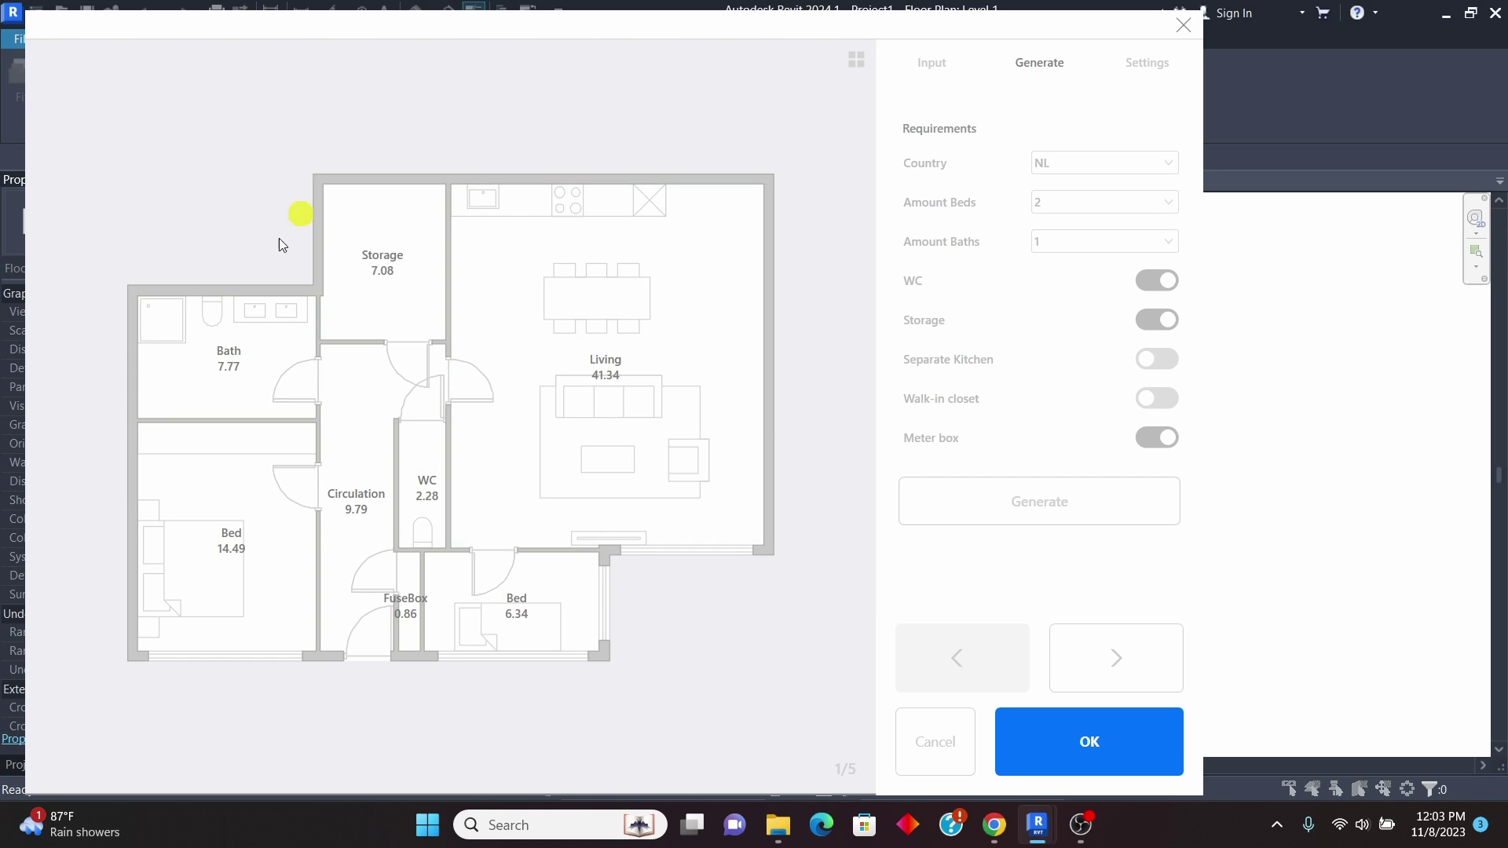
Compare all the generated floor plan options, going forward and back through them, and return to the first one.
click(1111, 662)
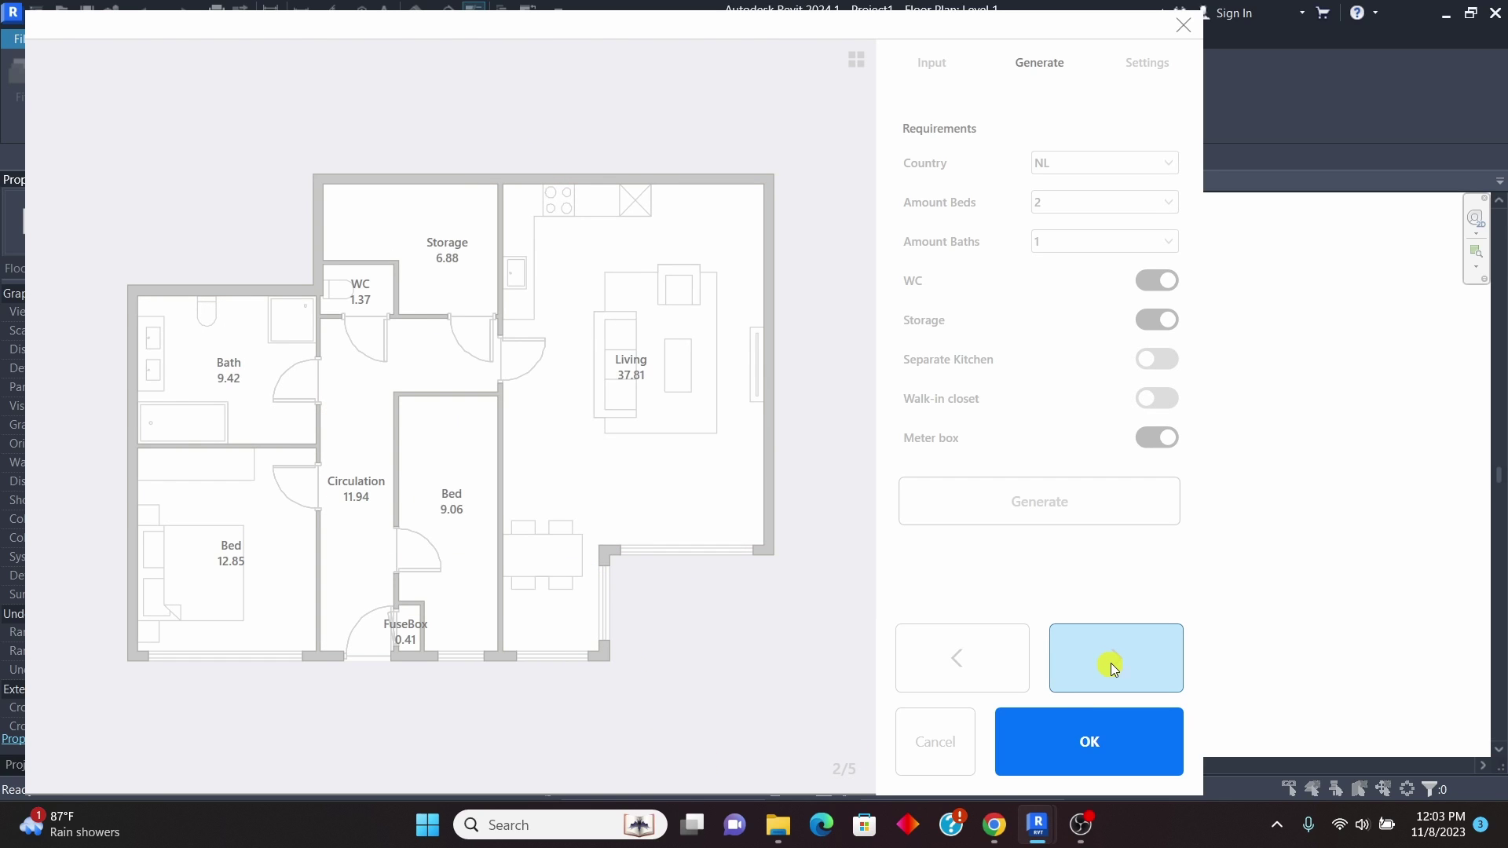
click(1111, 662)
click(1110, 663)
click(1111, 663)
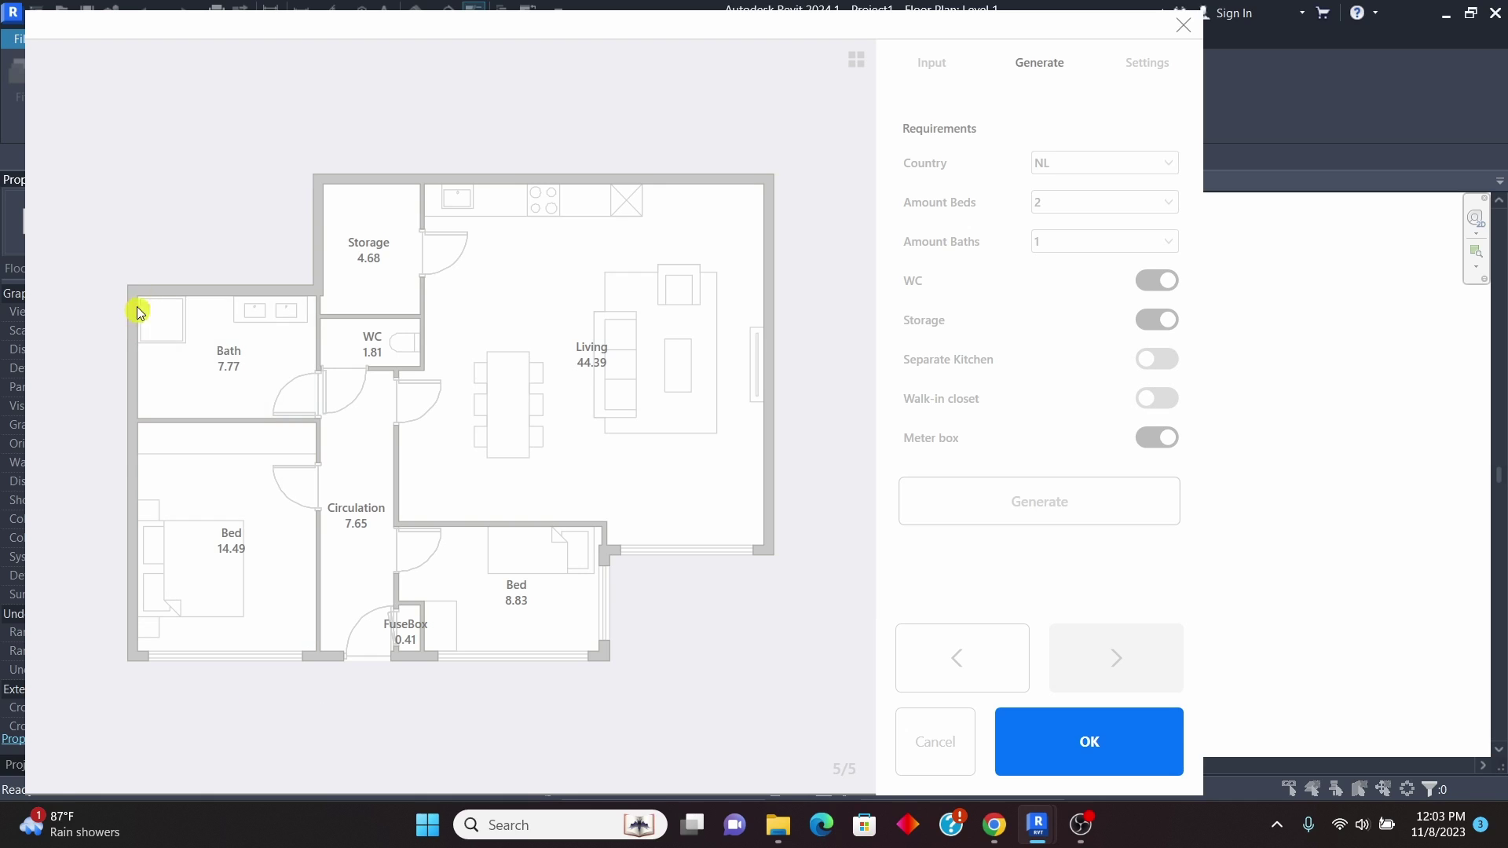
click(946, 664)
click(945, 666)
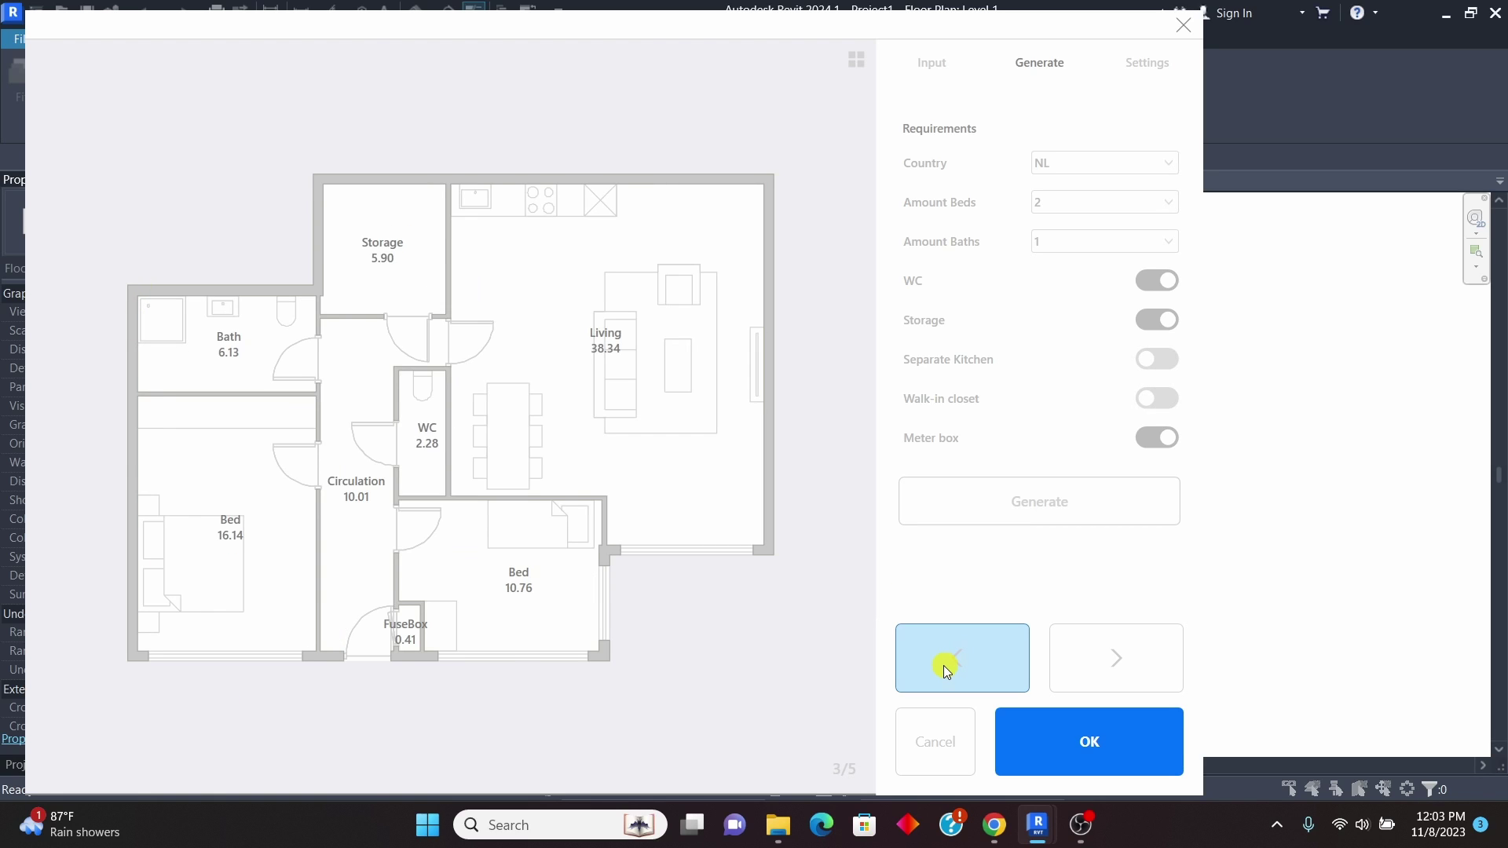
click(944, 666)
click(945, 666)
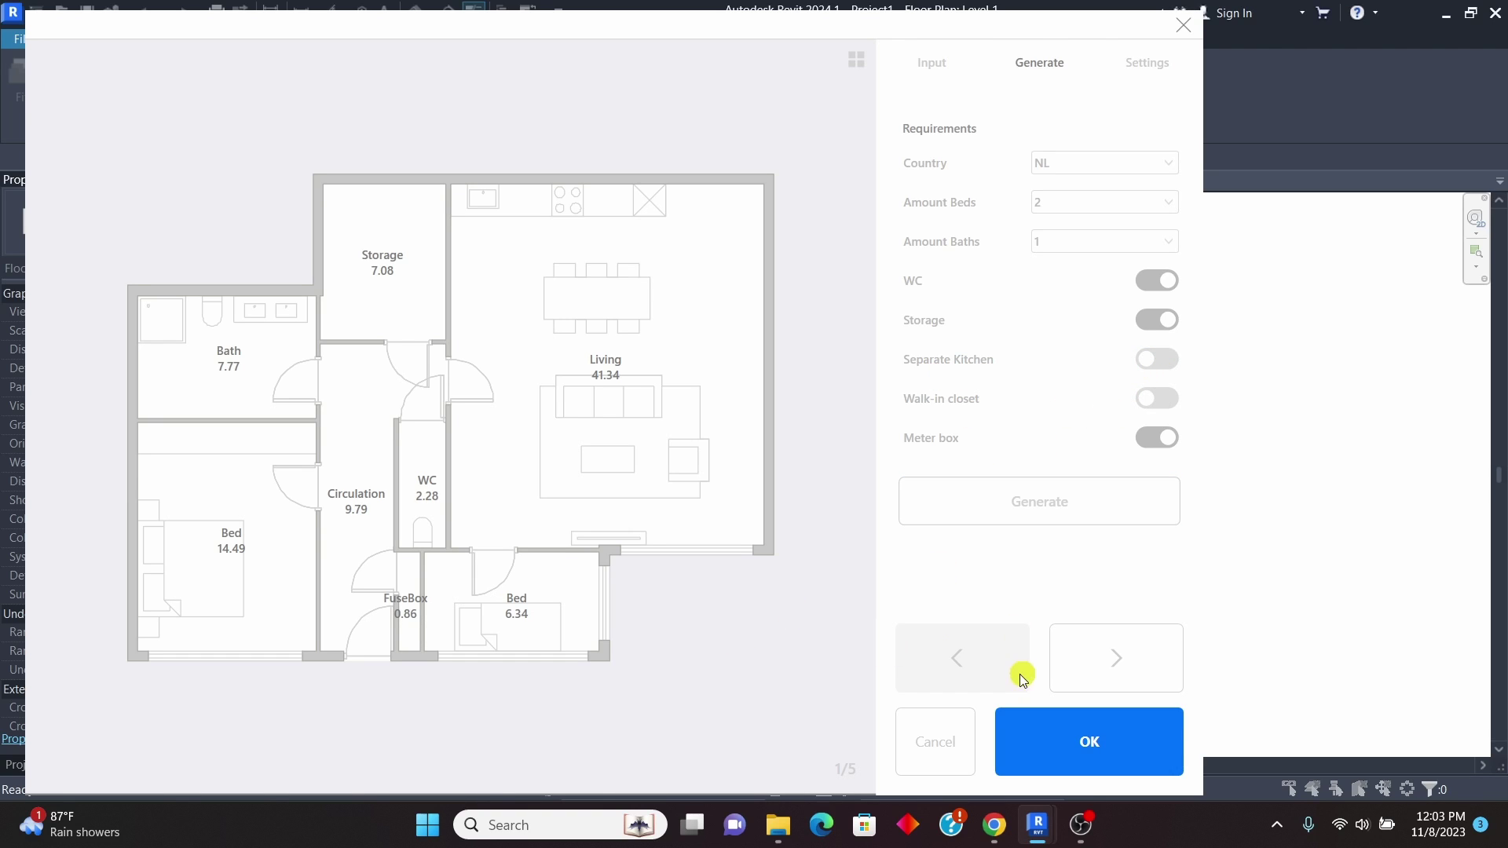
click(1120, 672)
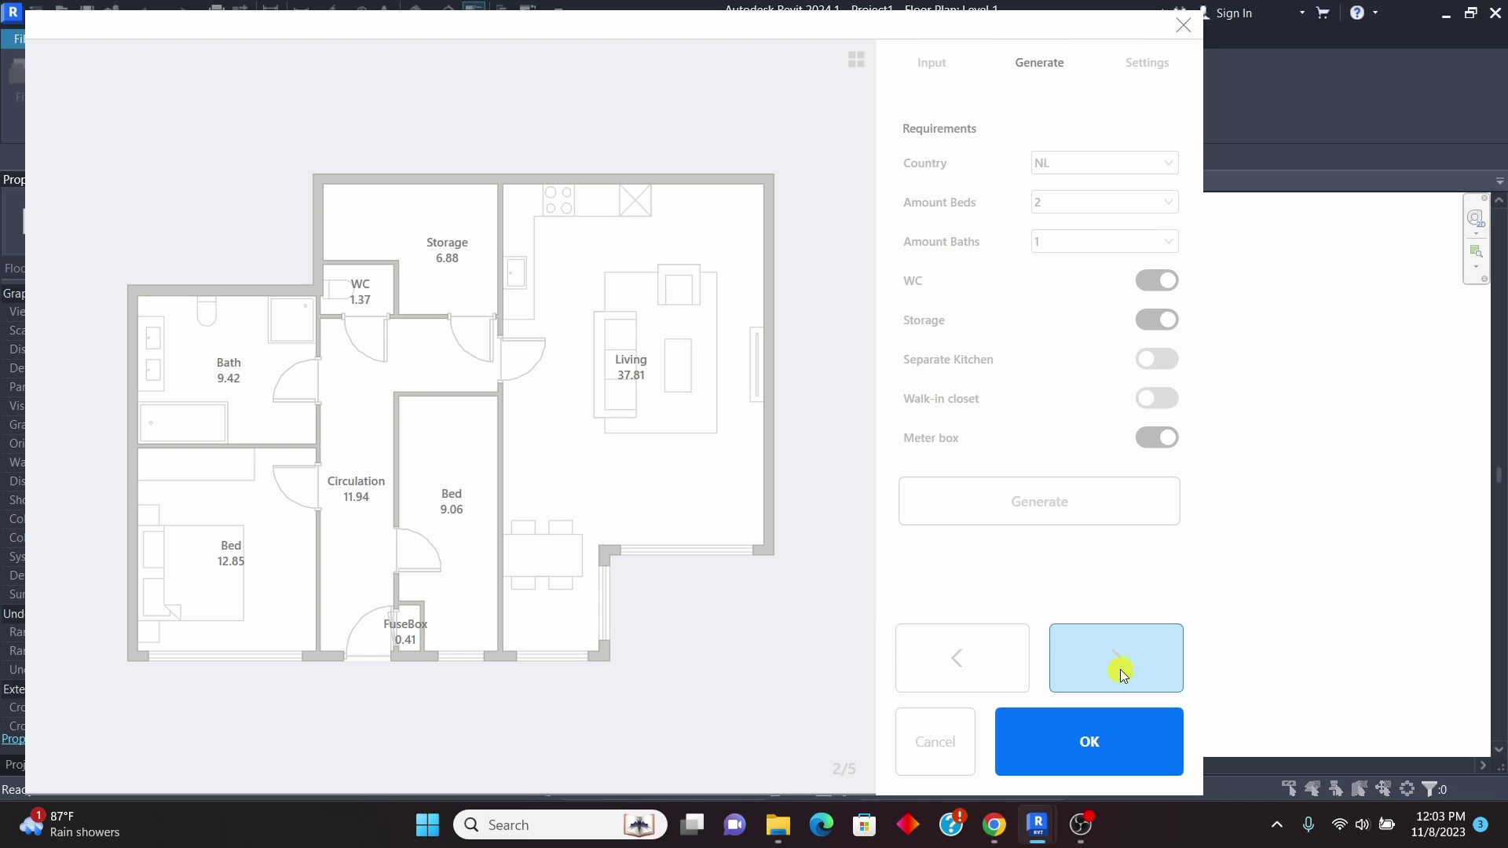
click(1143, 664)
click(1143, 665)
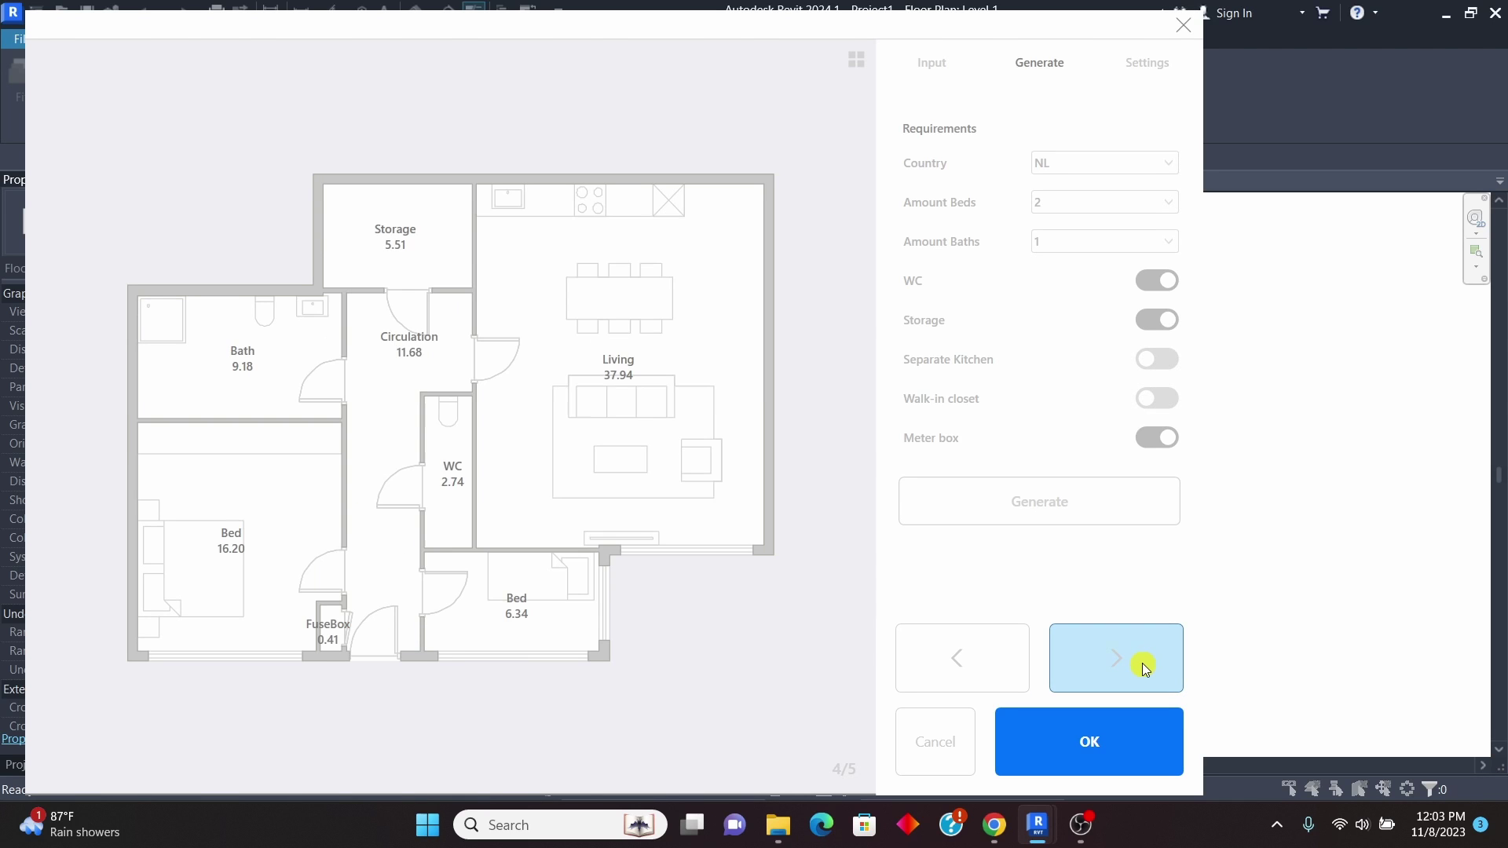
click(1143, 664)
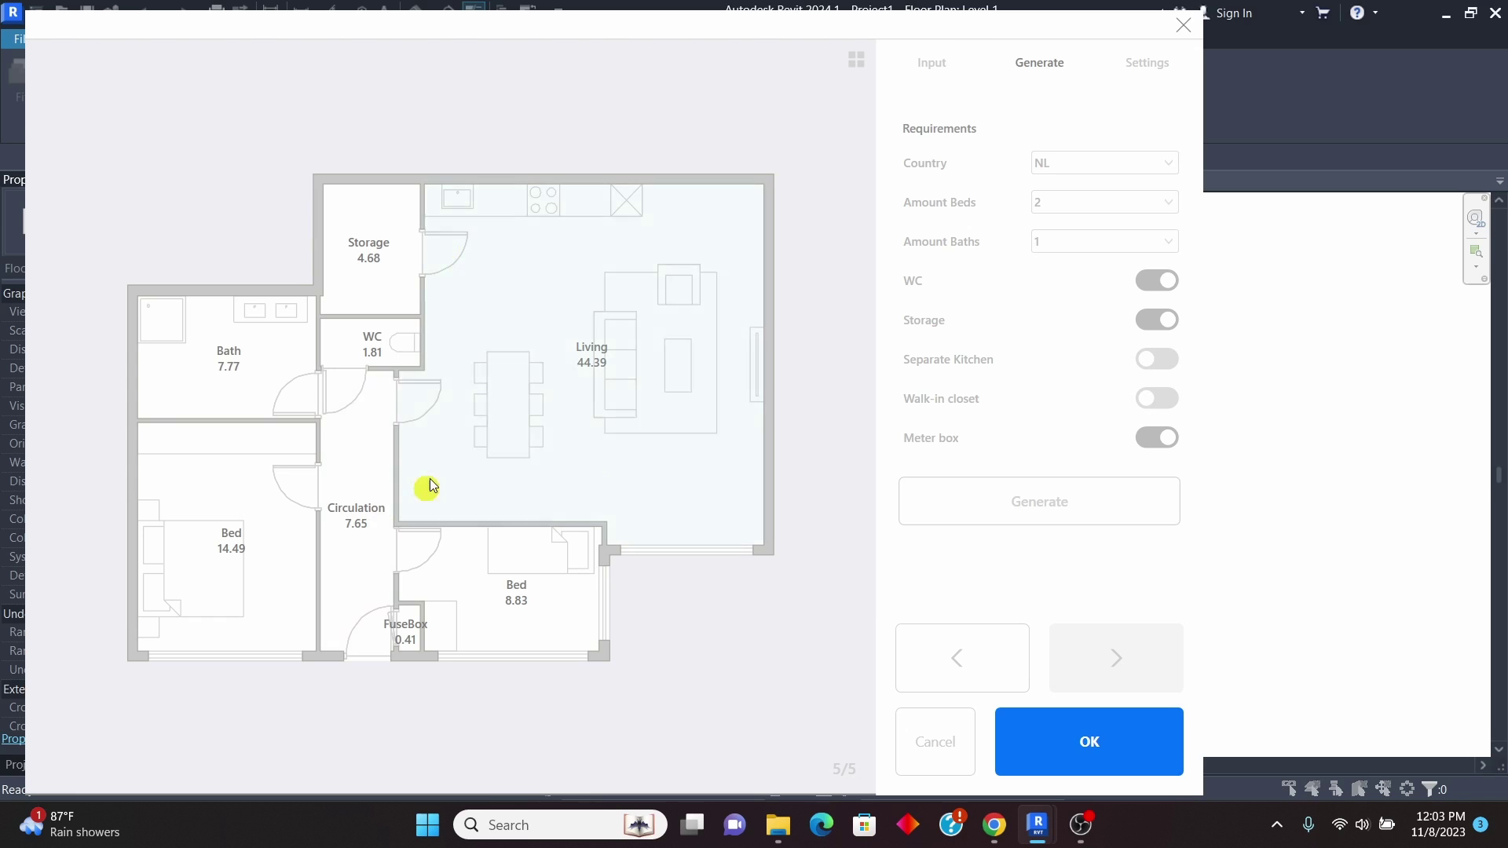
click(974, 659)
click(970, 658)
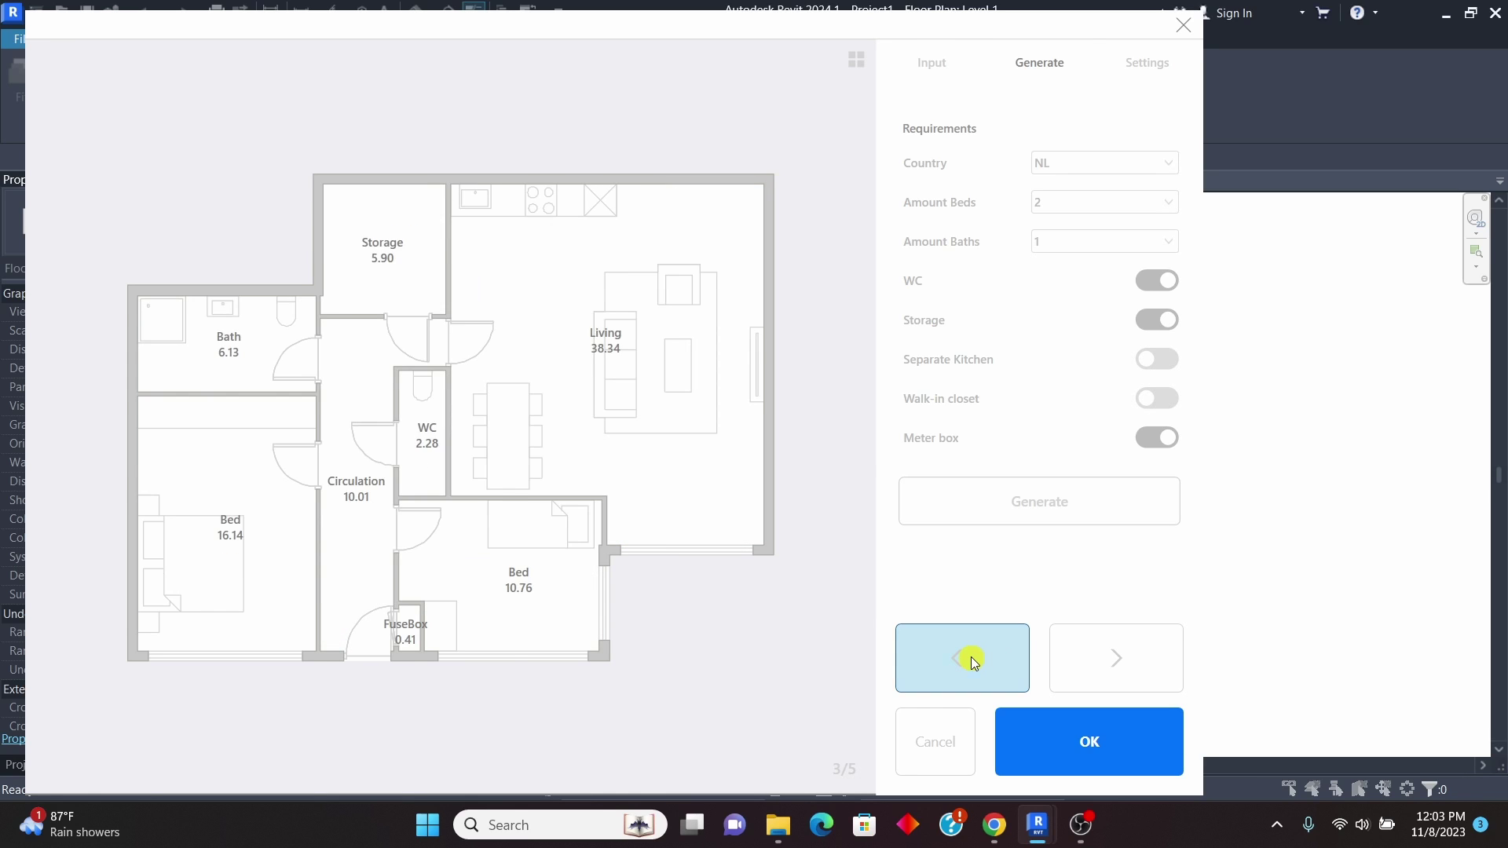
click(971, 658)
click(971, 658)
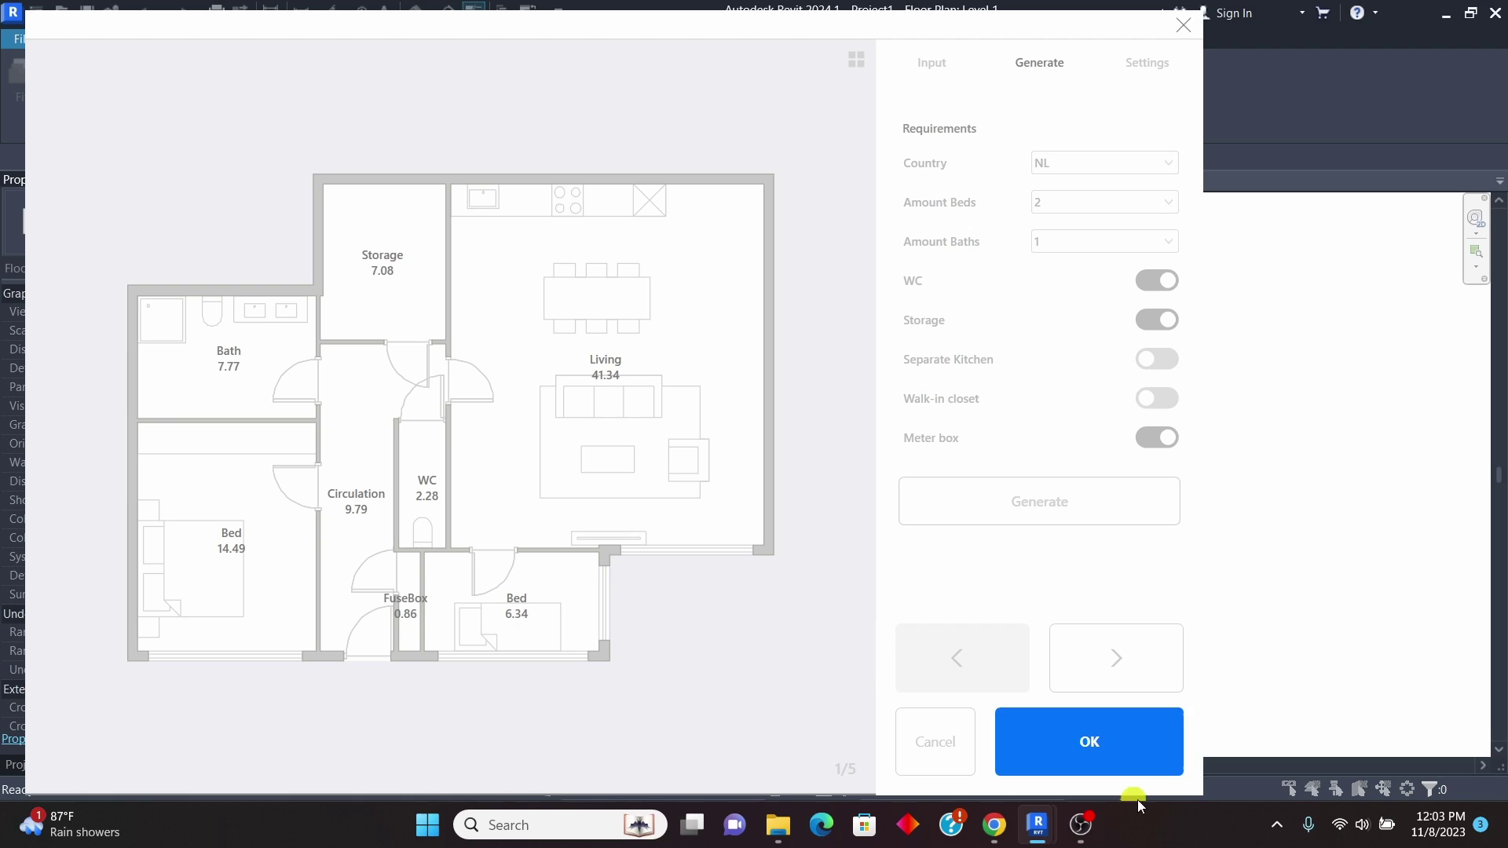
Switch the Living room's furnishing to the arrangement with the kitchen along its right wall, and insert the first layout into the model.
click(1133, 713)
click(1170, 361)
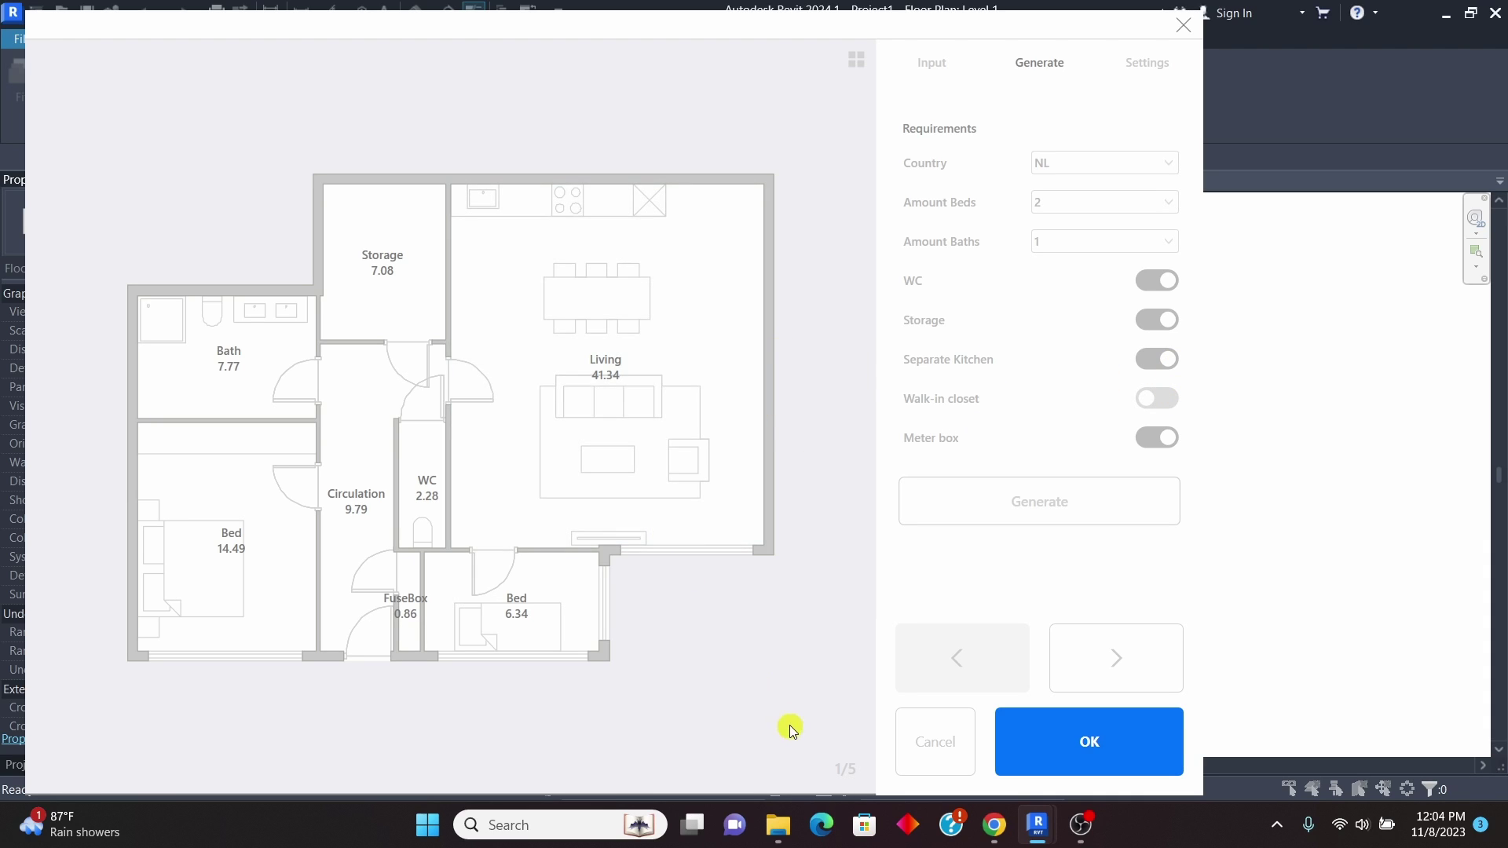
click(688, 350)
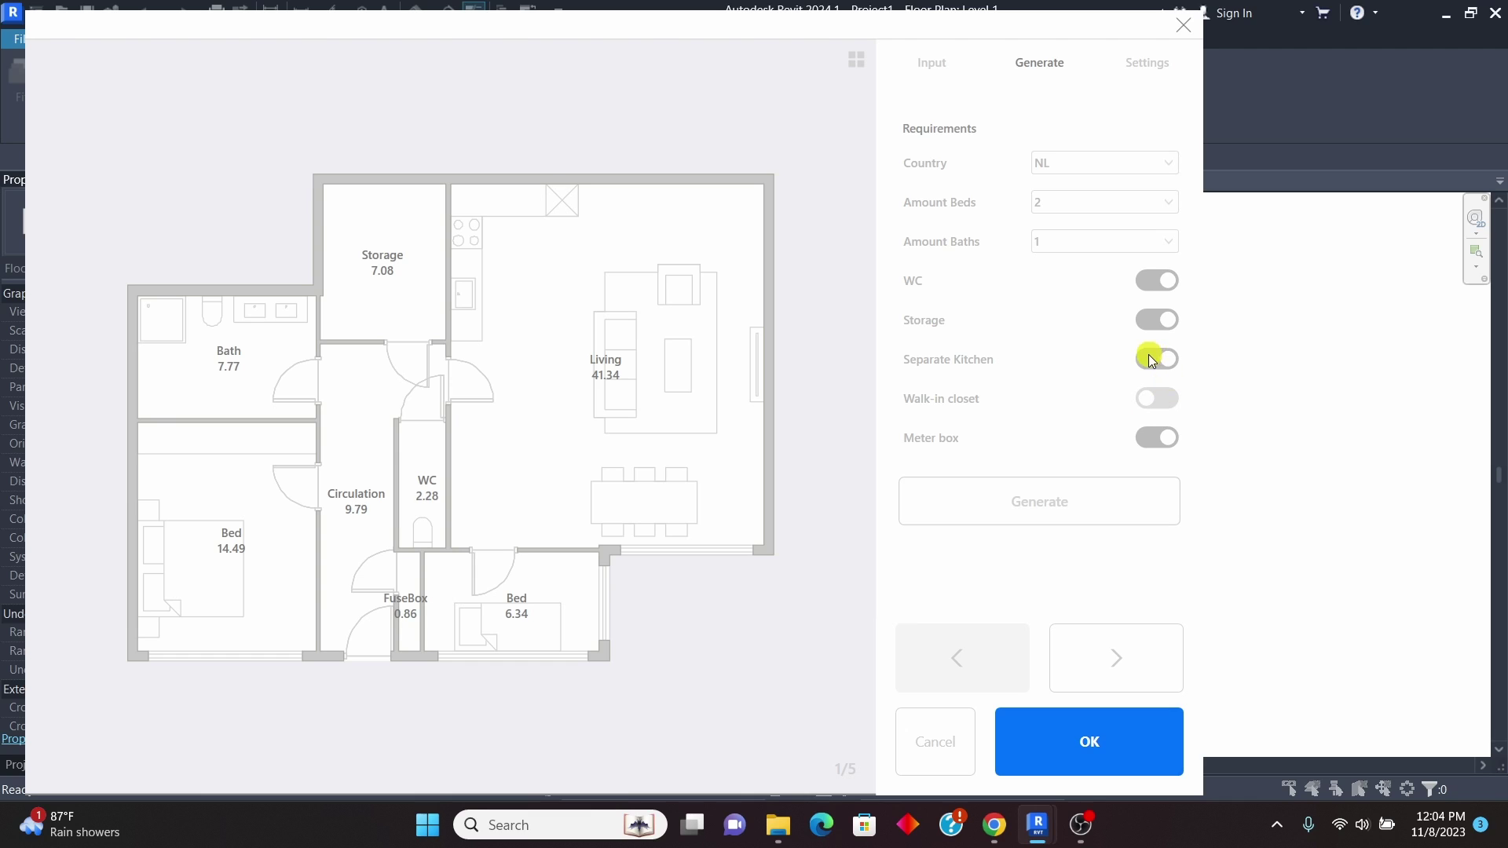
click(600, 308)
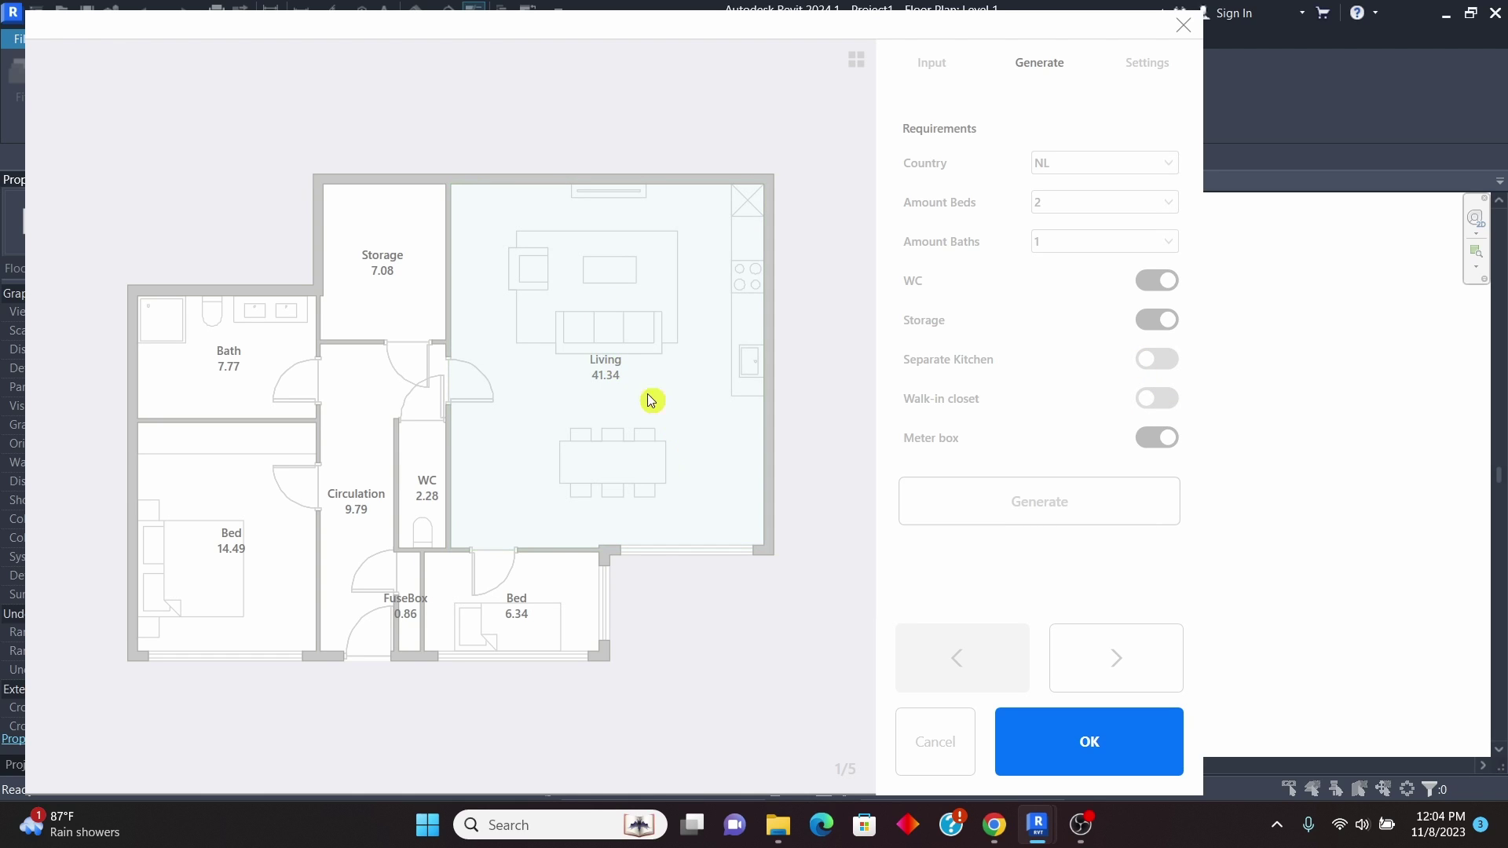
click(1084, 741)
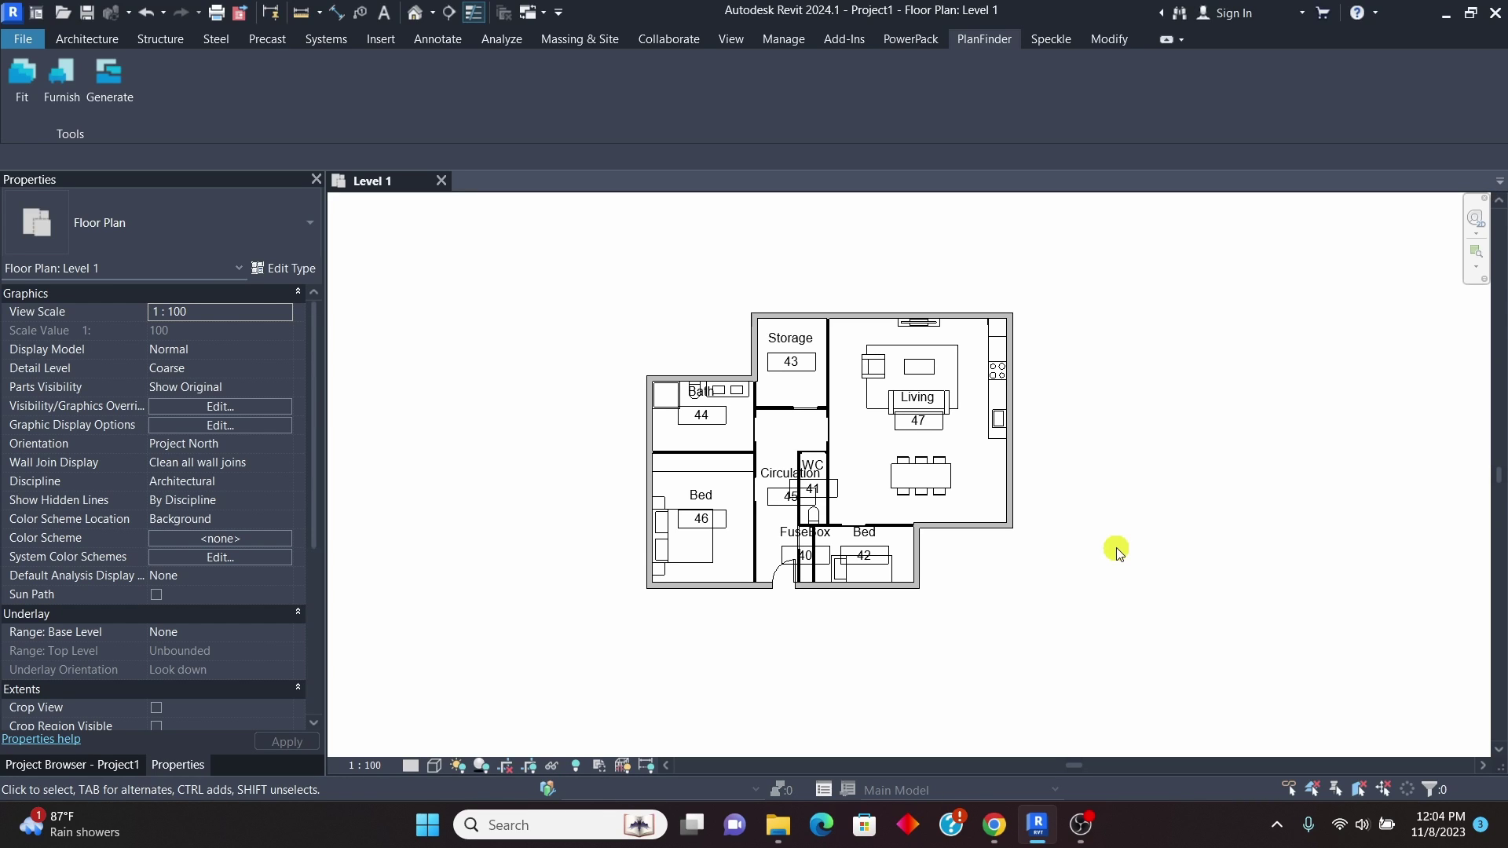
Open the type properties of the right outer wall and accept <Solid fill> as its coarse scale fill pattern.
scroll(862, 487, up, 2)
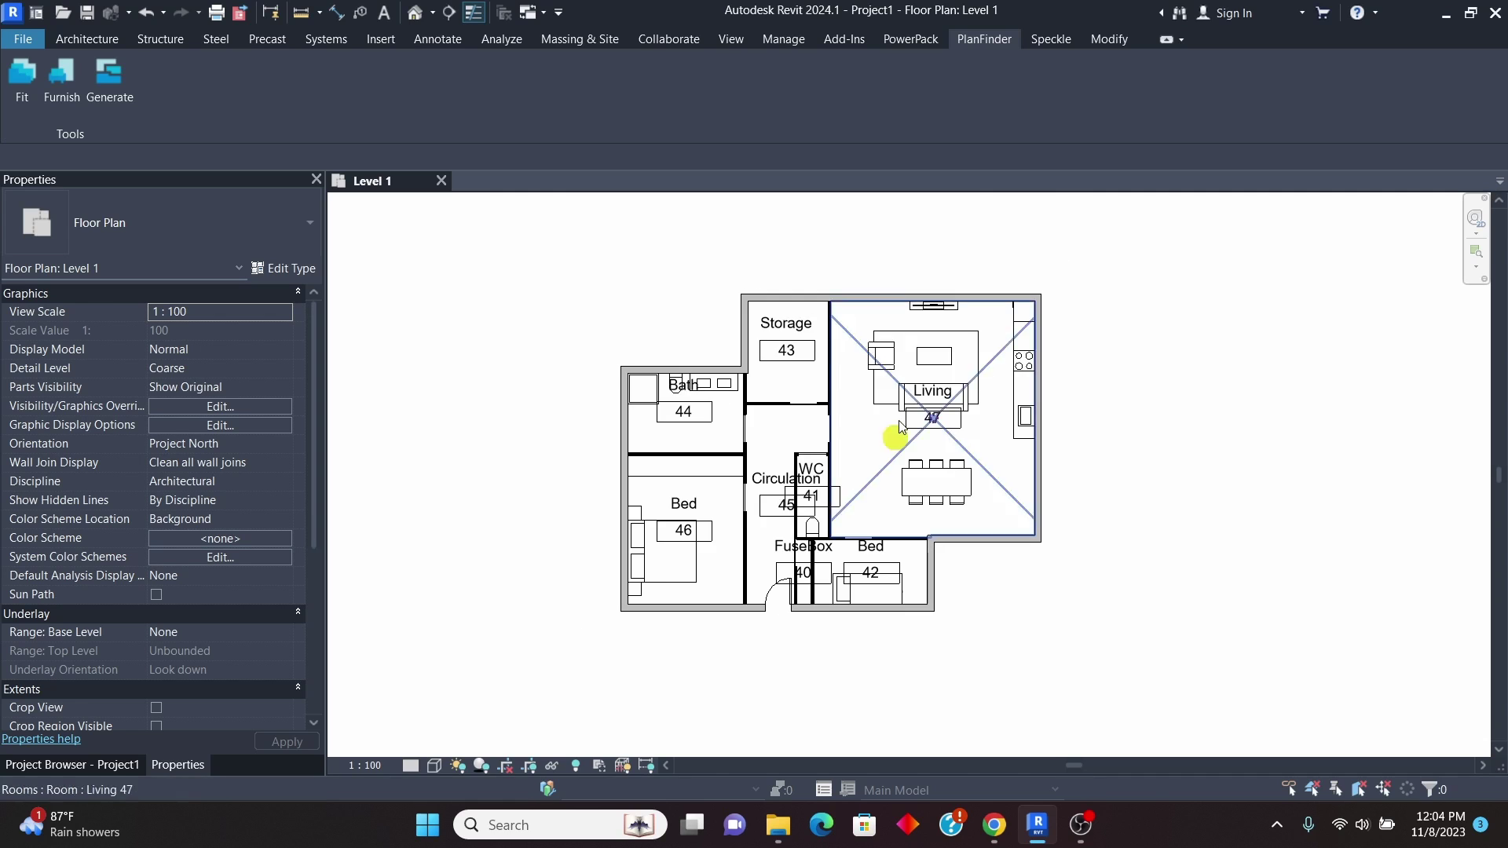
scroll(751, 307, up, 2)
scroll(724, 576, up, 2)
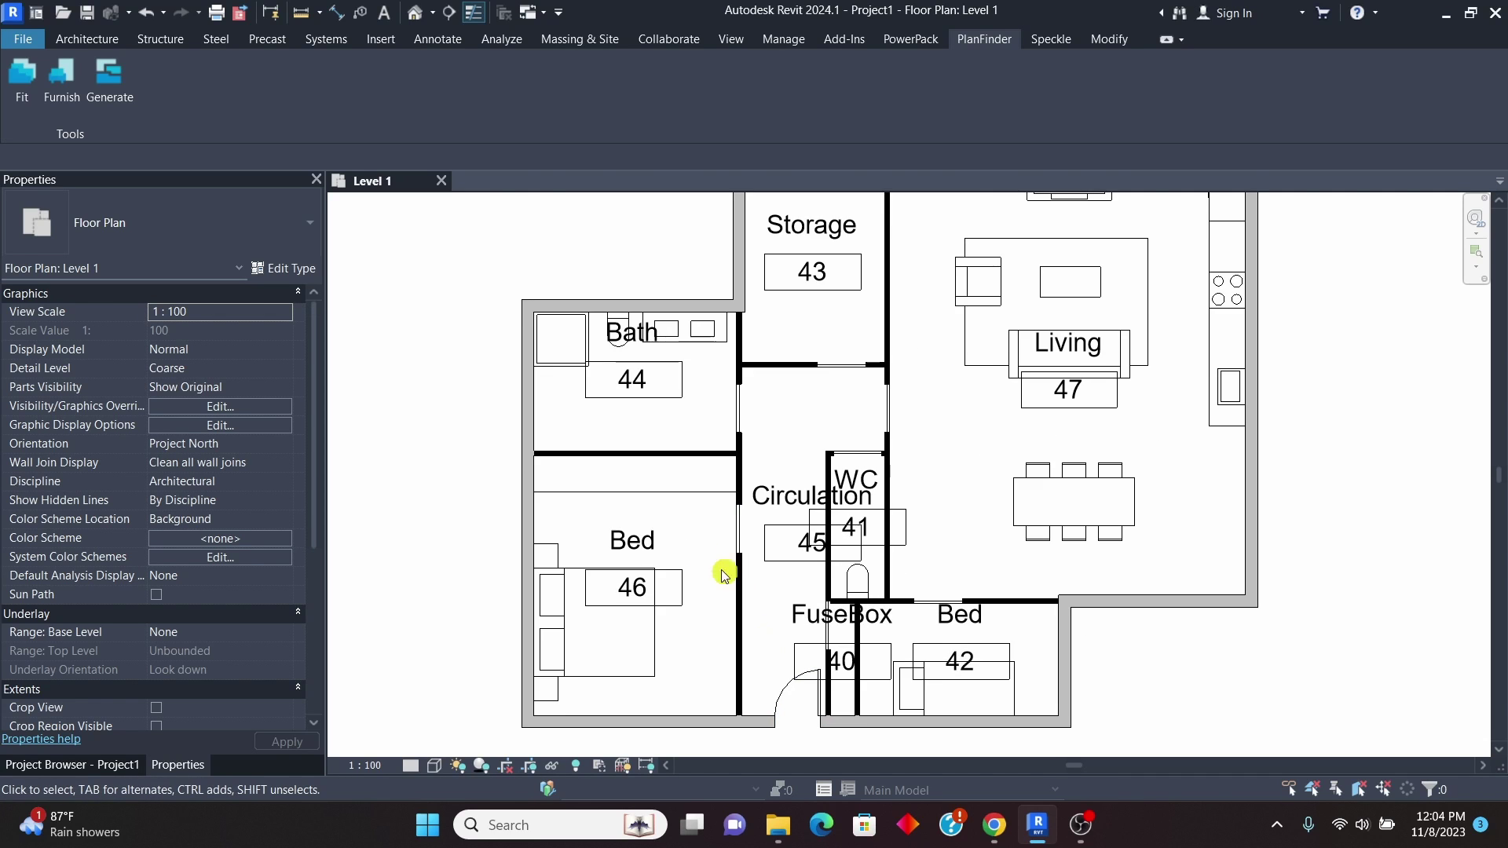
scroll(724, 576, down, 3)
scroll(943, 380, up, 2)
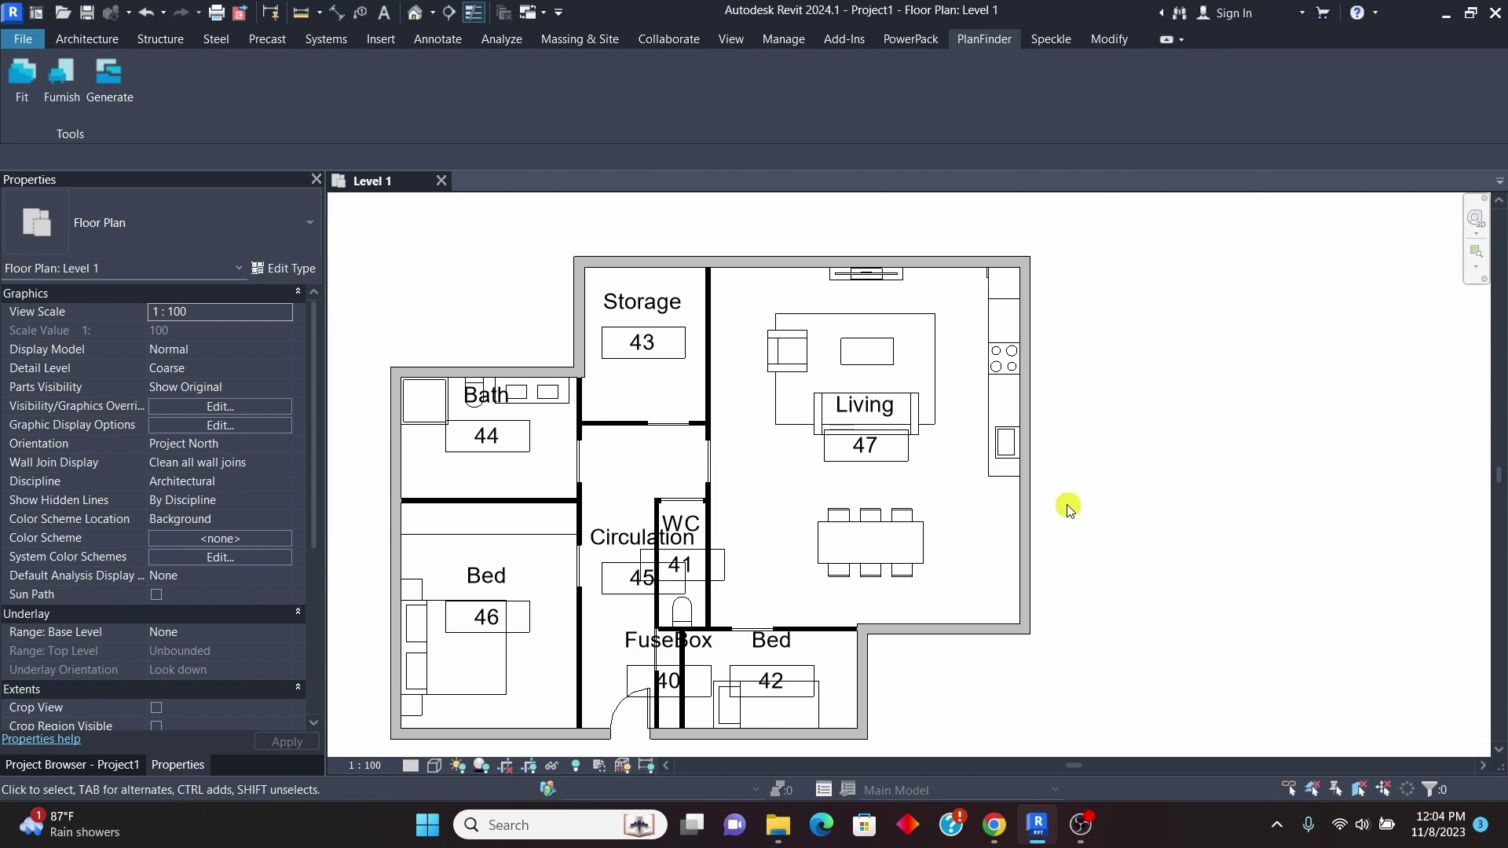
click(1029, 530)
scroll(1094, 462, down, 1)
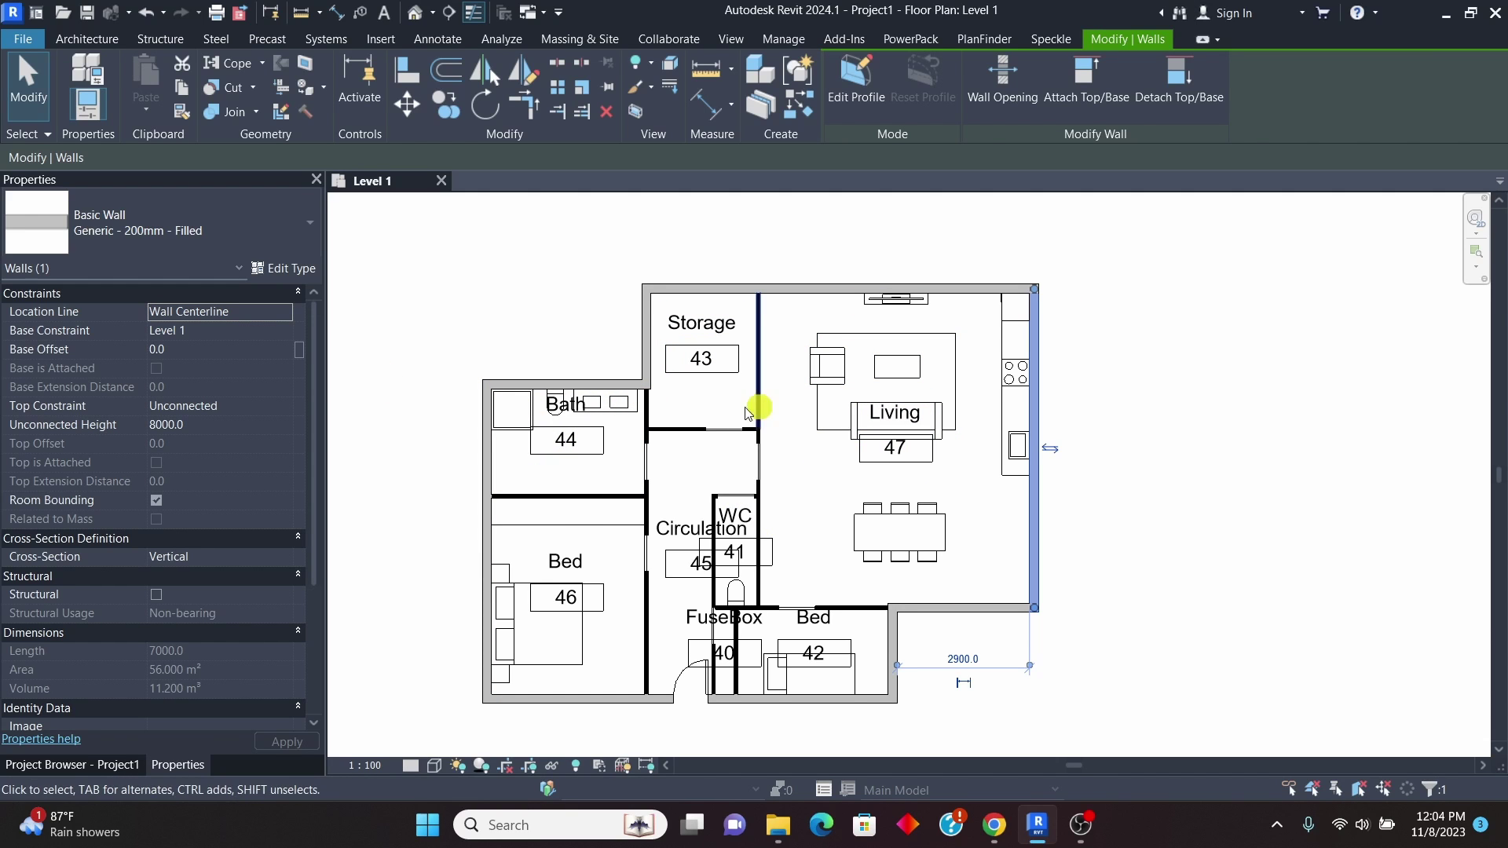
click(273, 271)
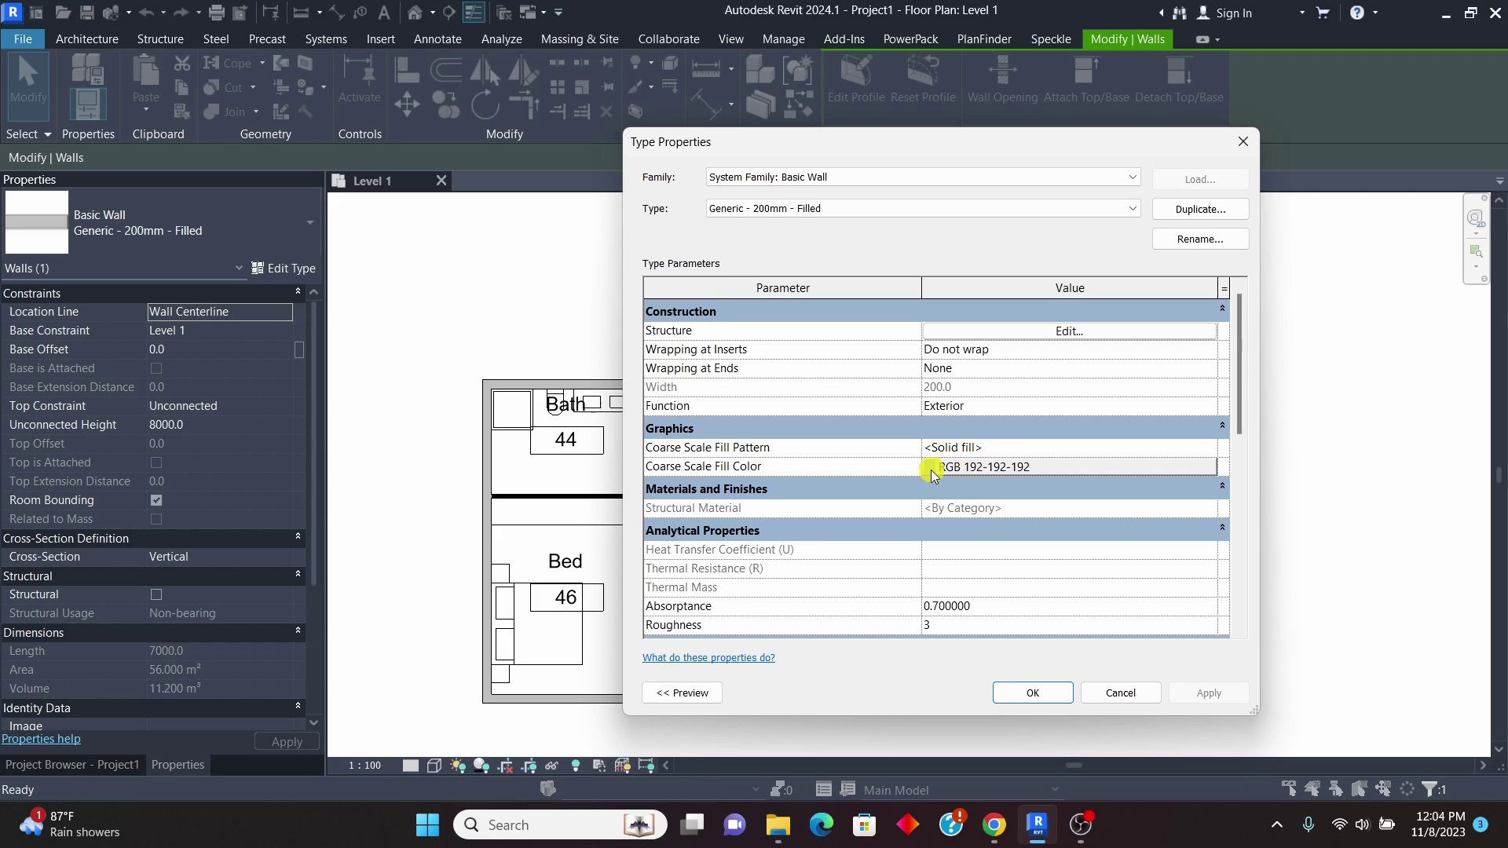
click(949, 447)
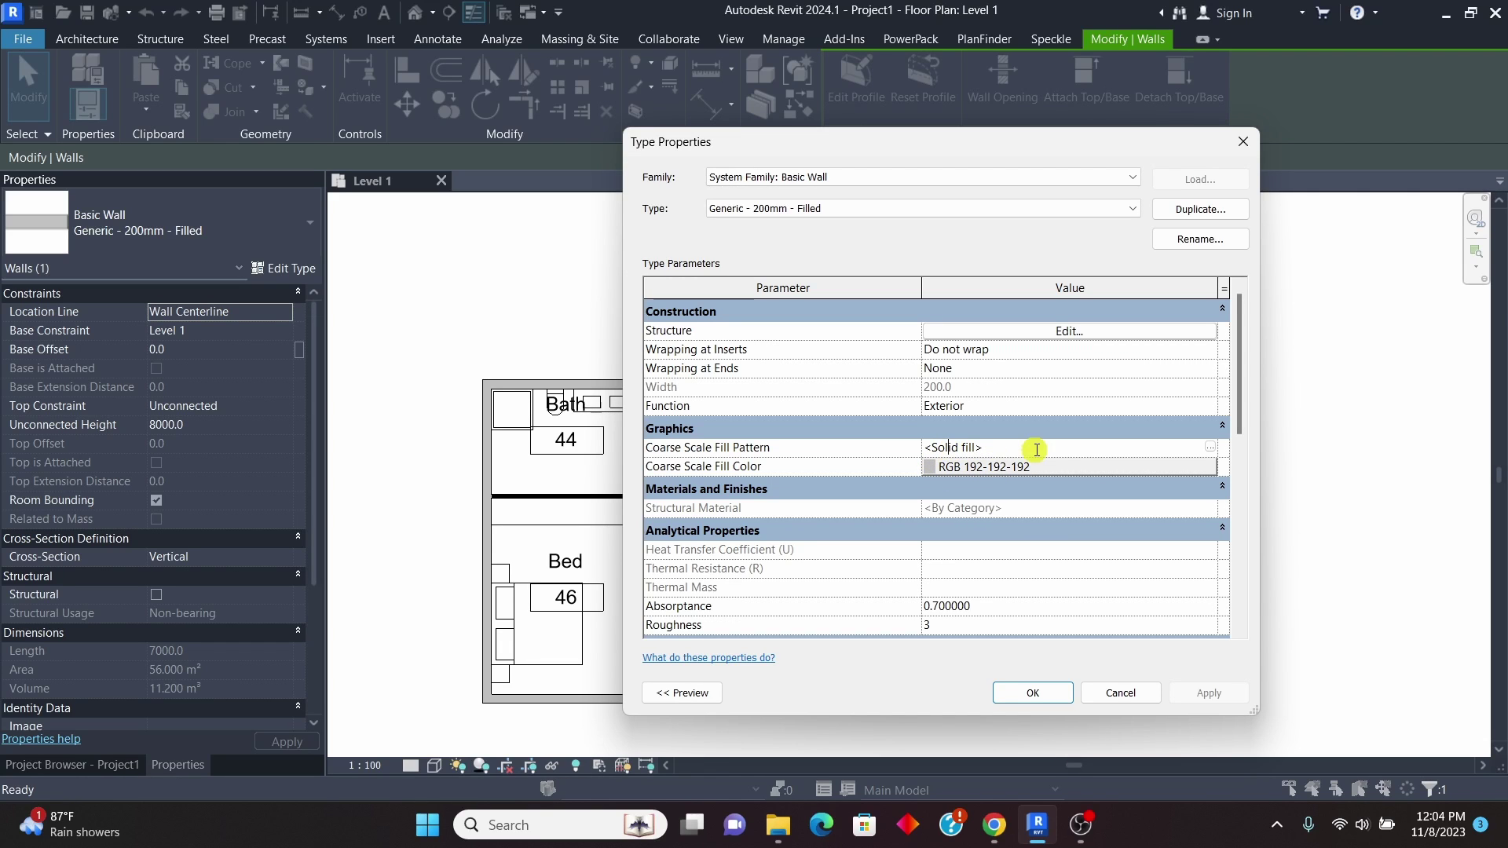
click(1211, 448)
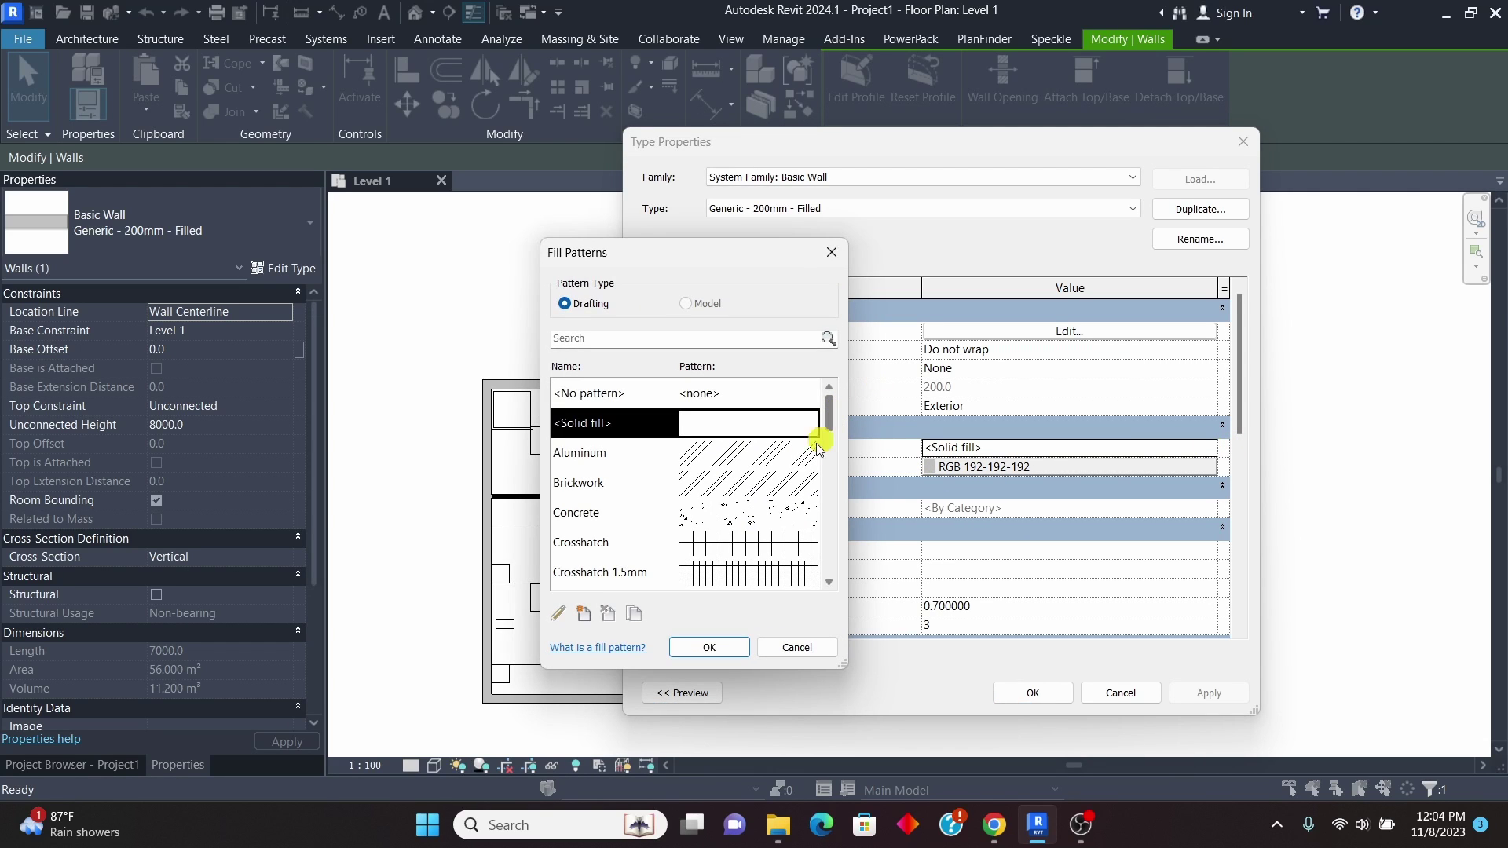
click(710, 647)
Set the coarse scale fill color of the Generic - 200mm - Filled wall type to black and apply it.
click(934, 466)
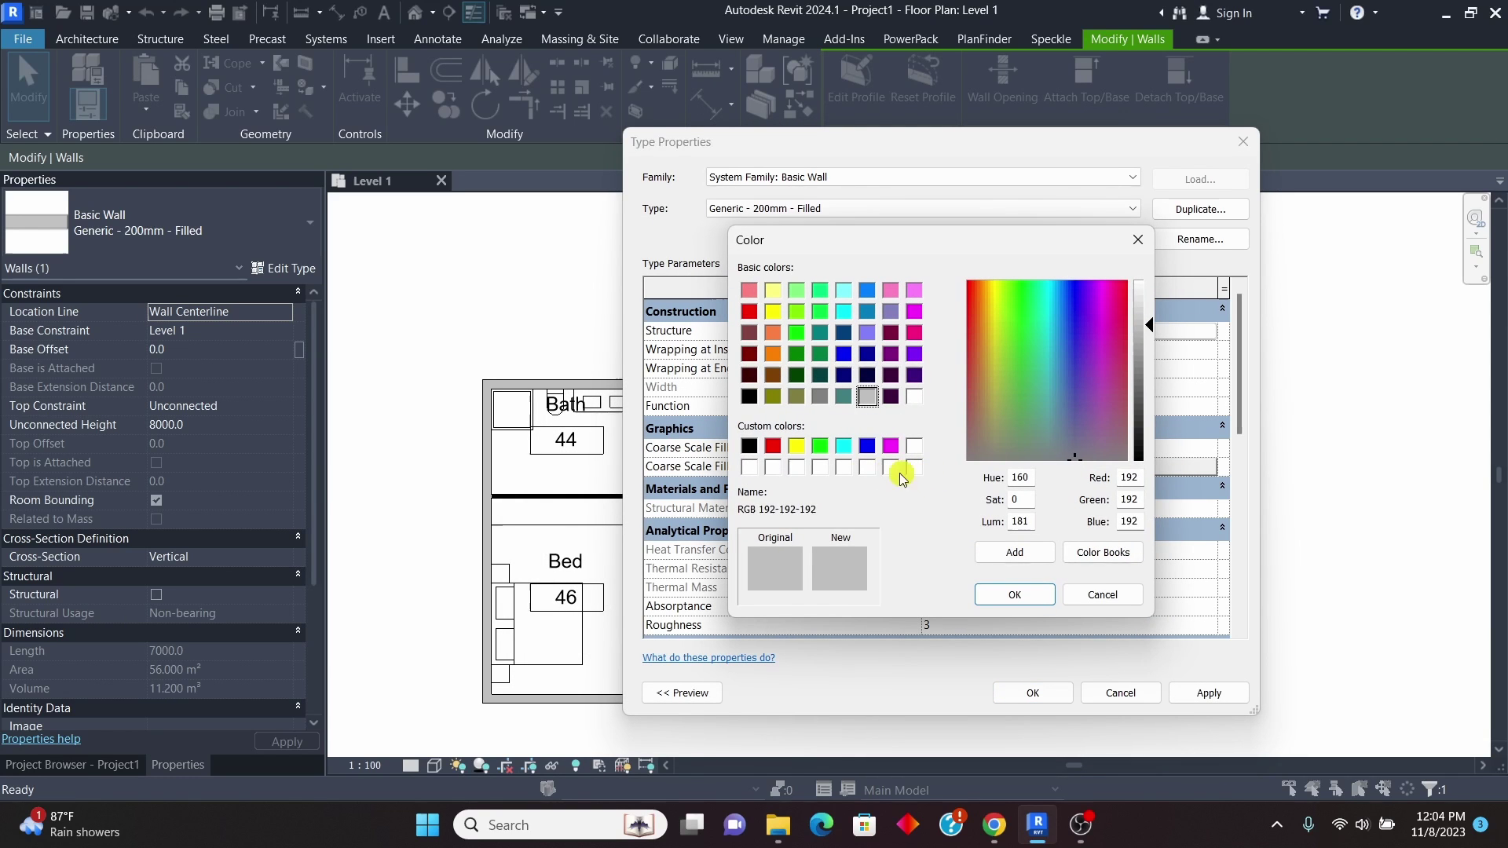
click(750, 445)
click(1006, 597)
click(1201, 695)
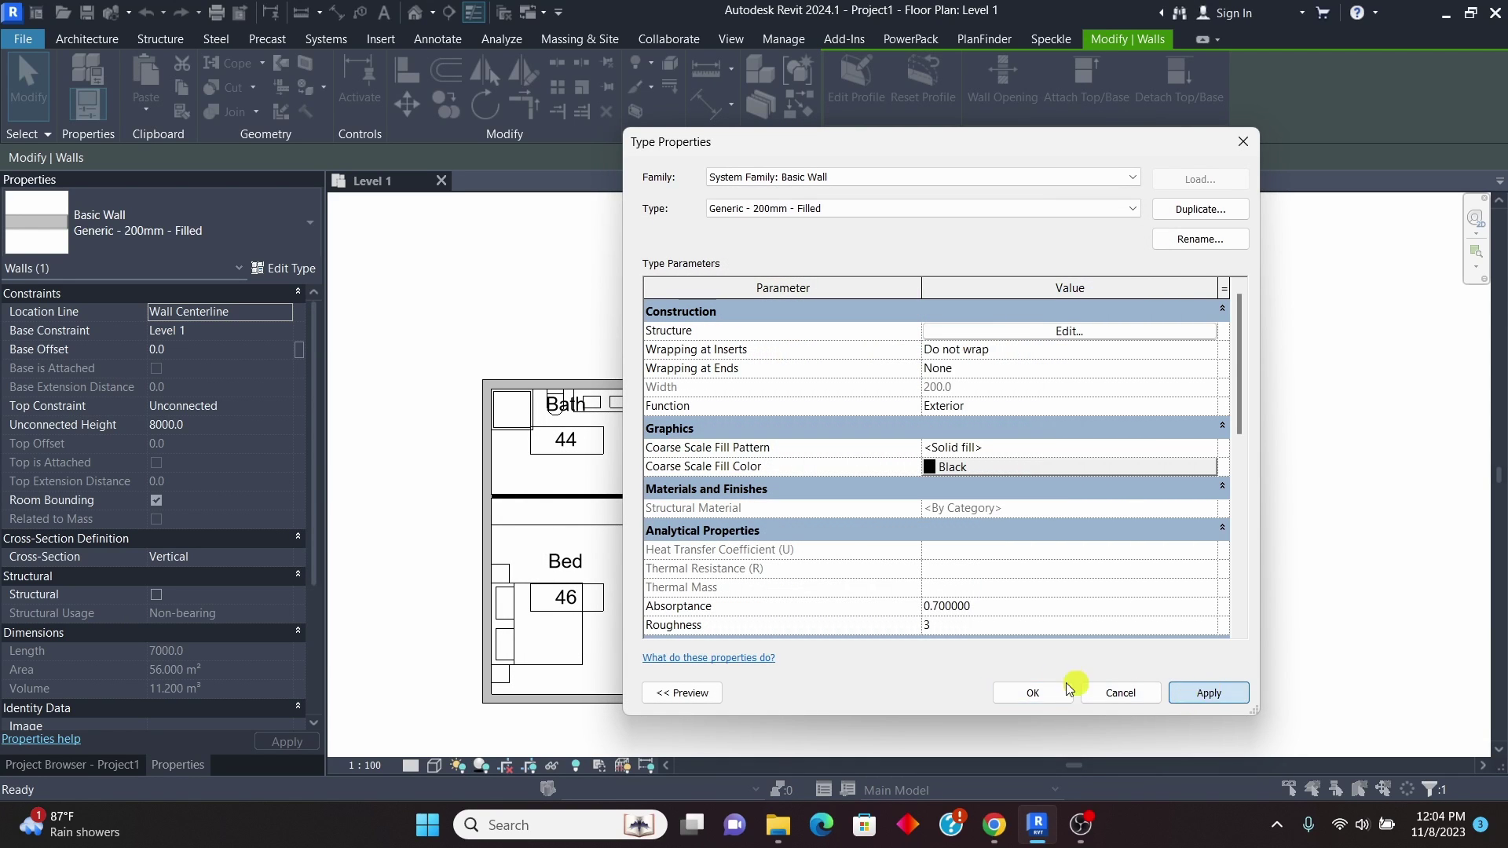
click(1033, 691)
click(1134, 492)
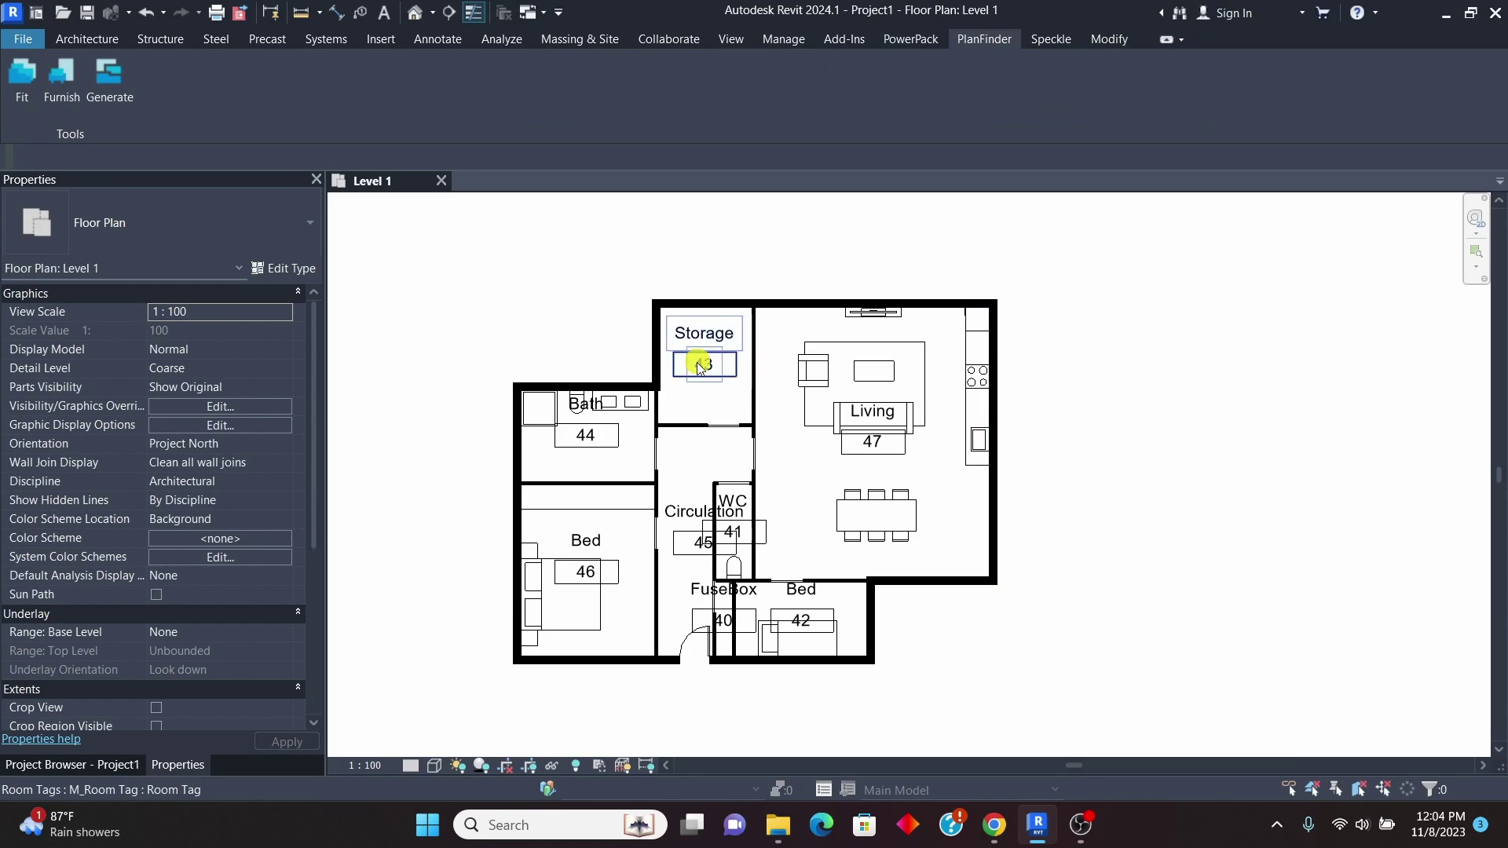
Open the M_Room Tag family from the Storage room's tag and set the Room name label's text size to 2 mm.
scroll(707, 346, up, 3)
scroll(725, 318, down, 2)
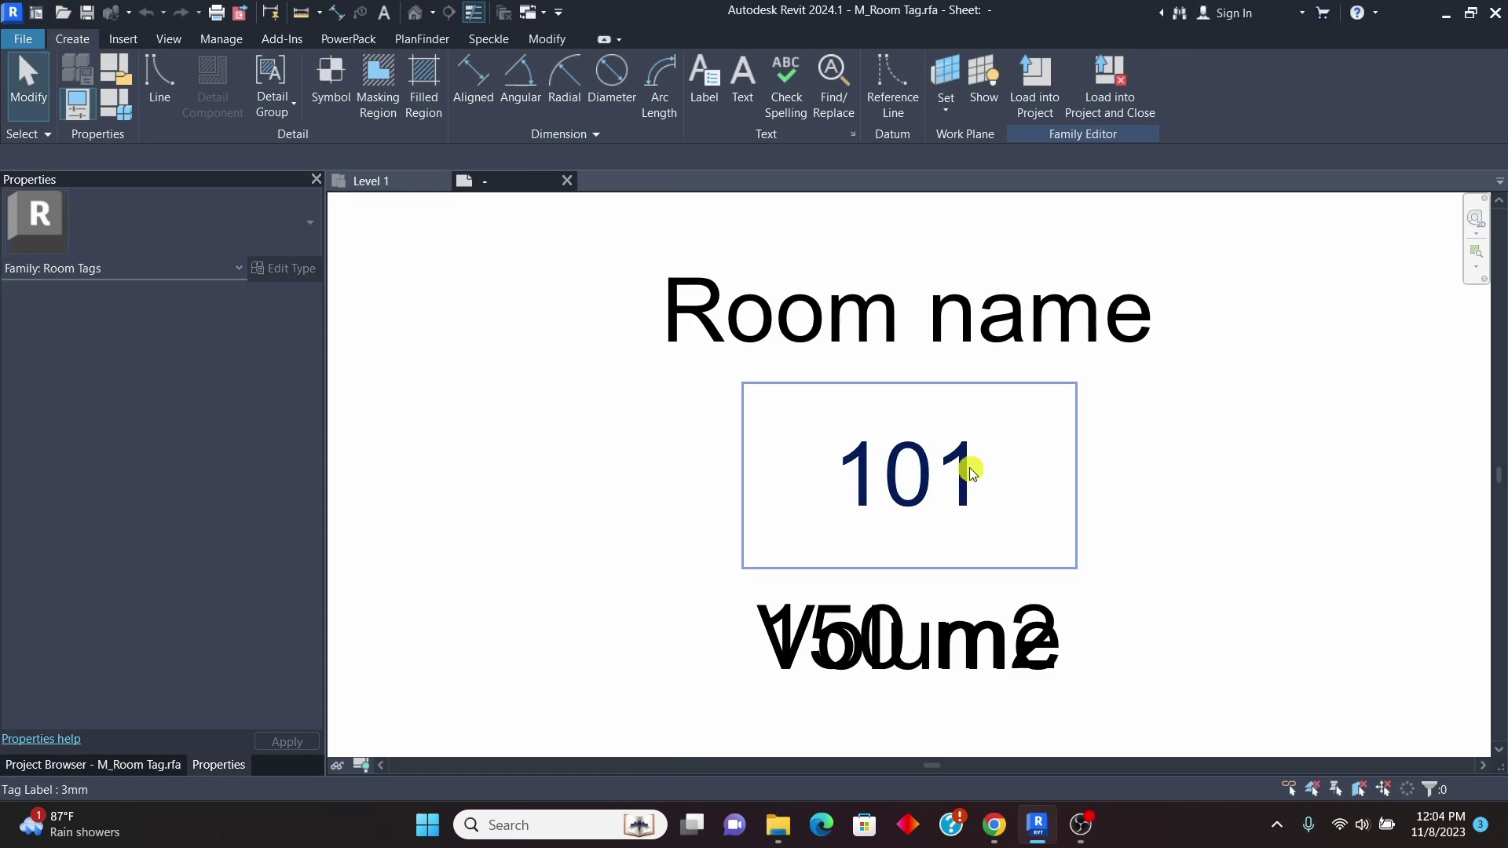
click(875, 326)
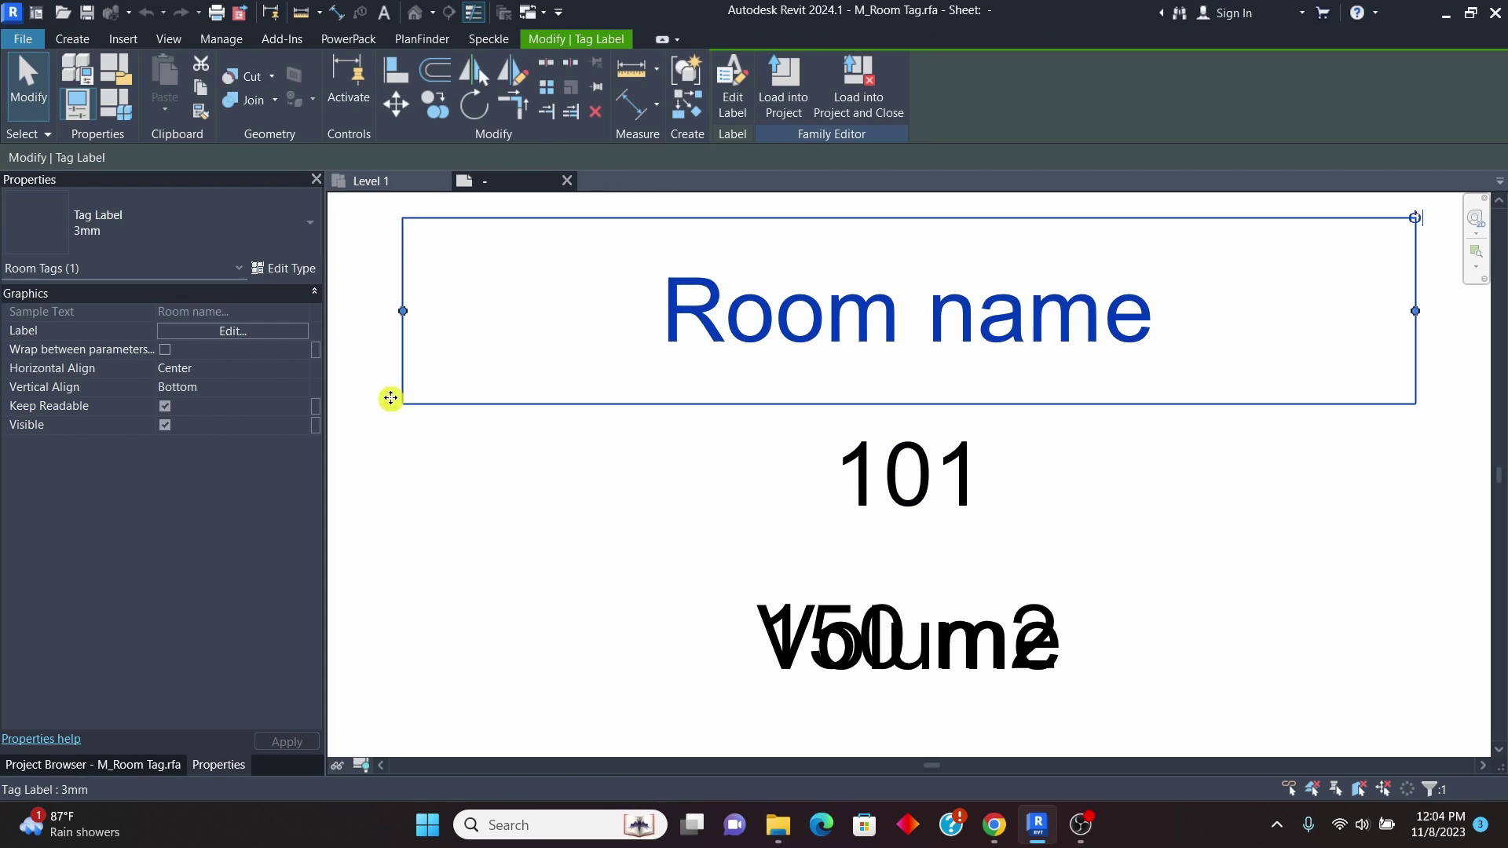
click(286, 268)
click(1021, 467)
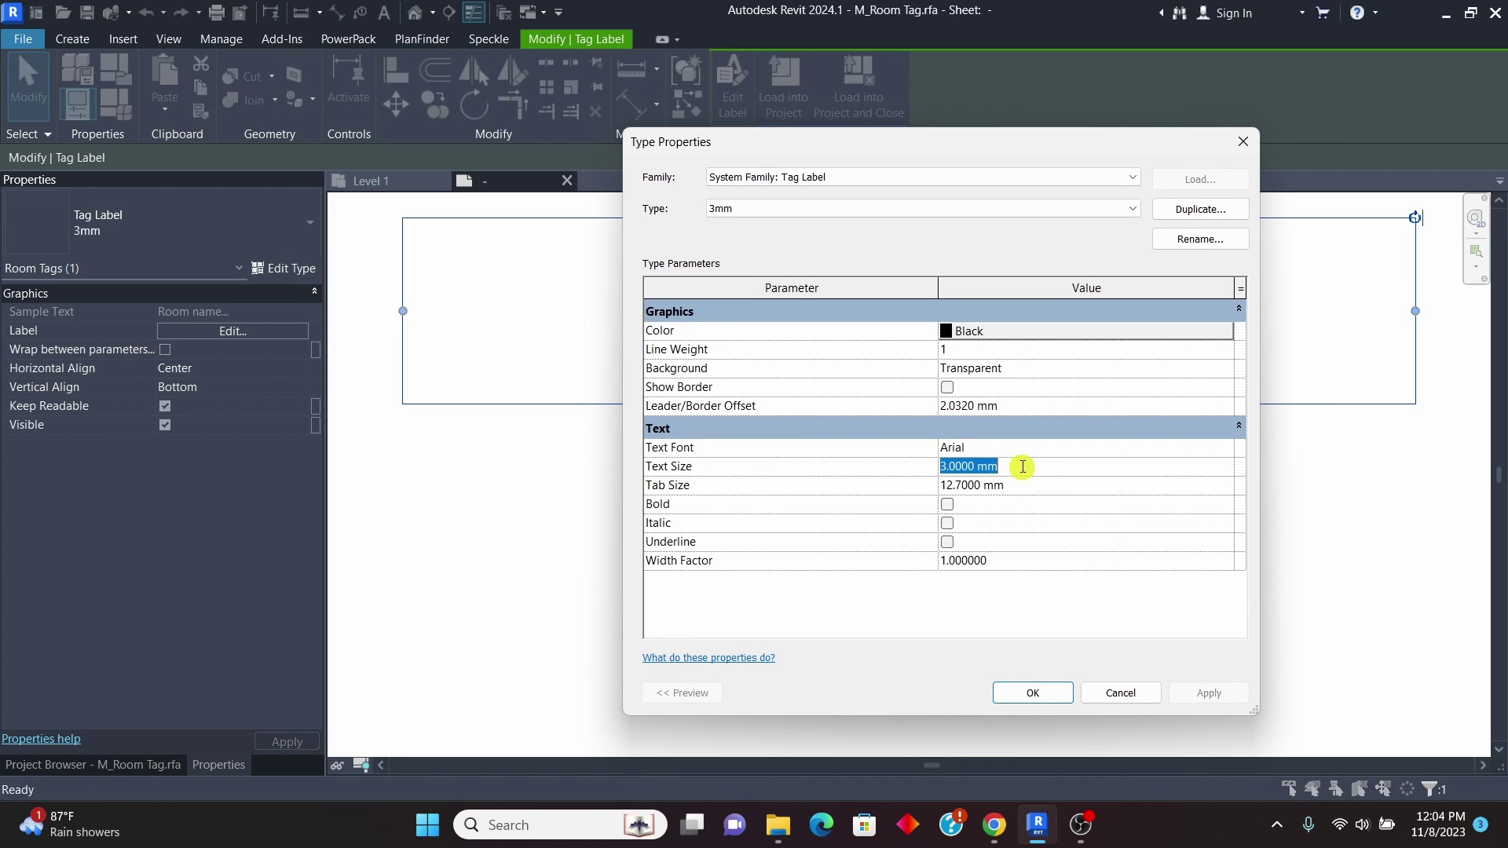
click(1208, 693)
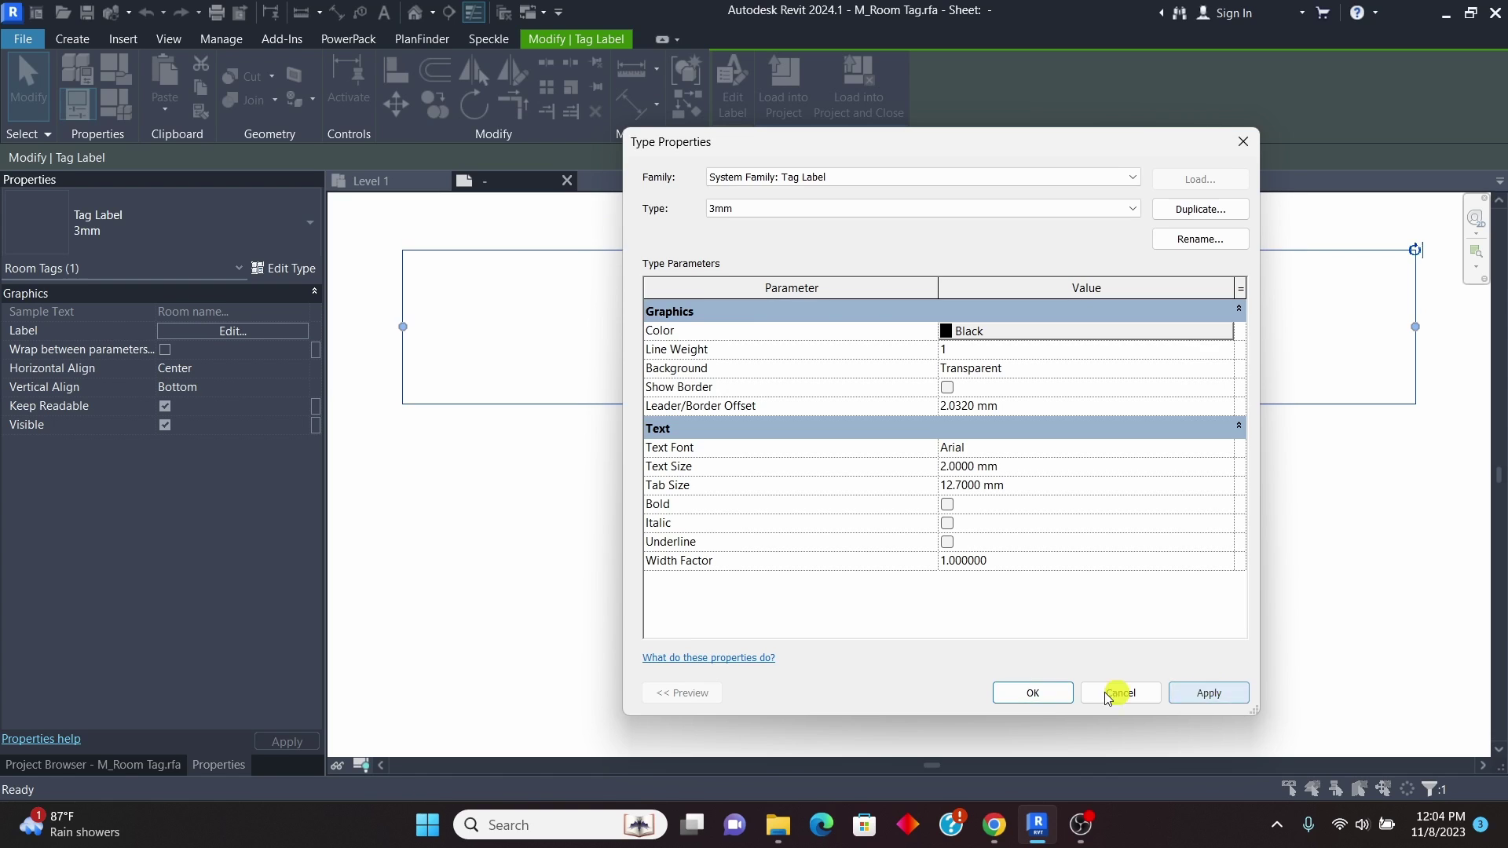
Load the edited M_Room Tag family into the project and close it, overwriting the existing version and its parameter values.
click(1033, 693)
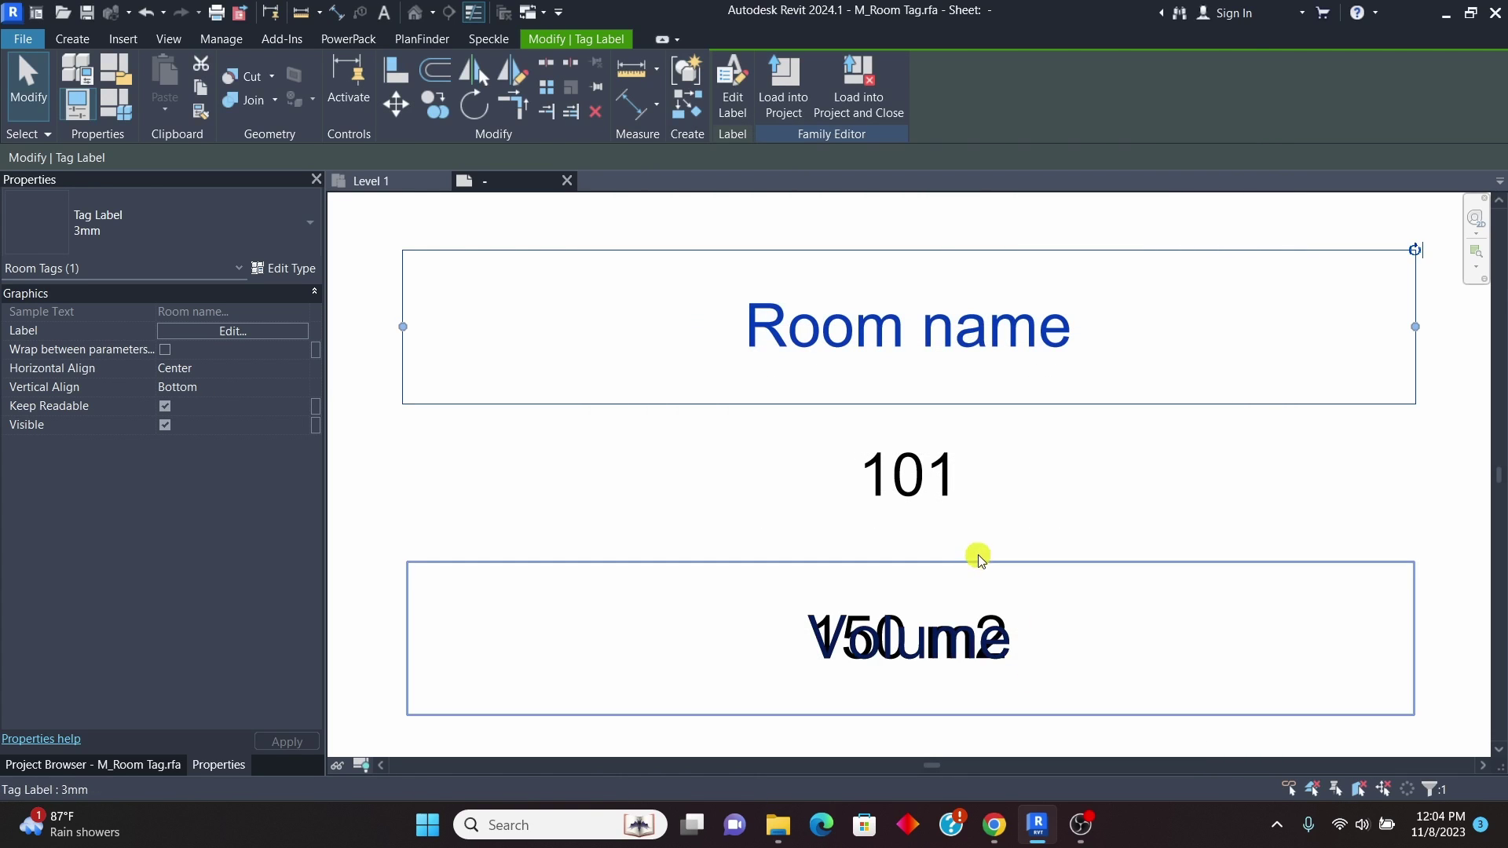
click(858, 86)
click(809, 427)
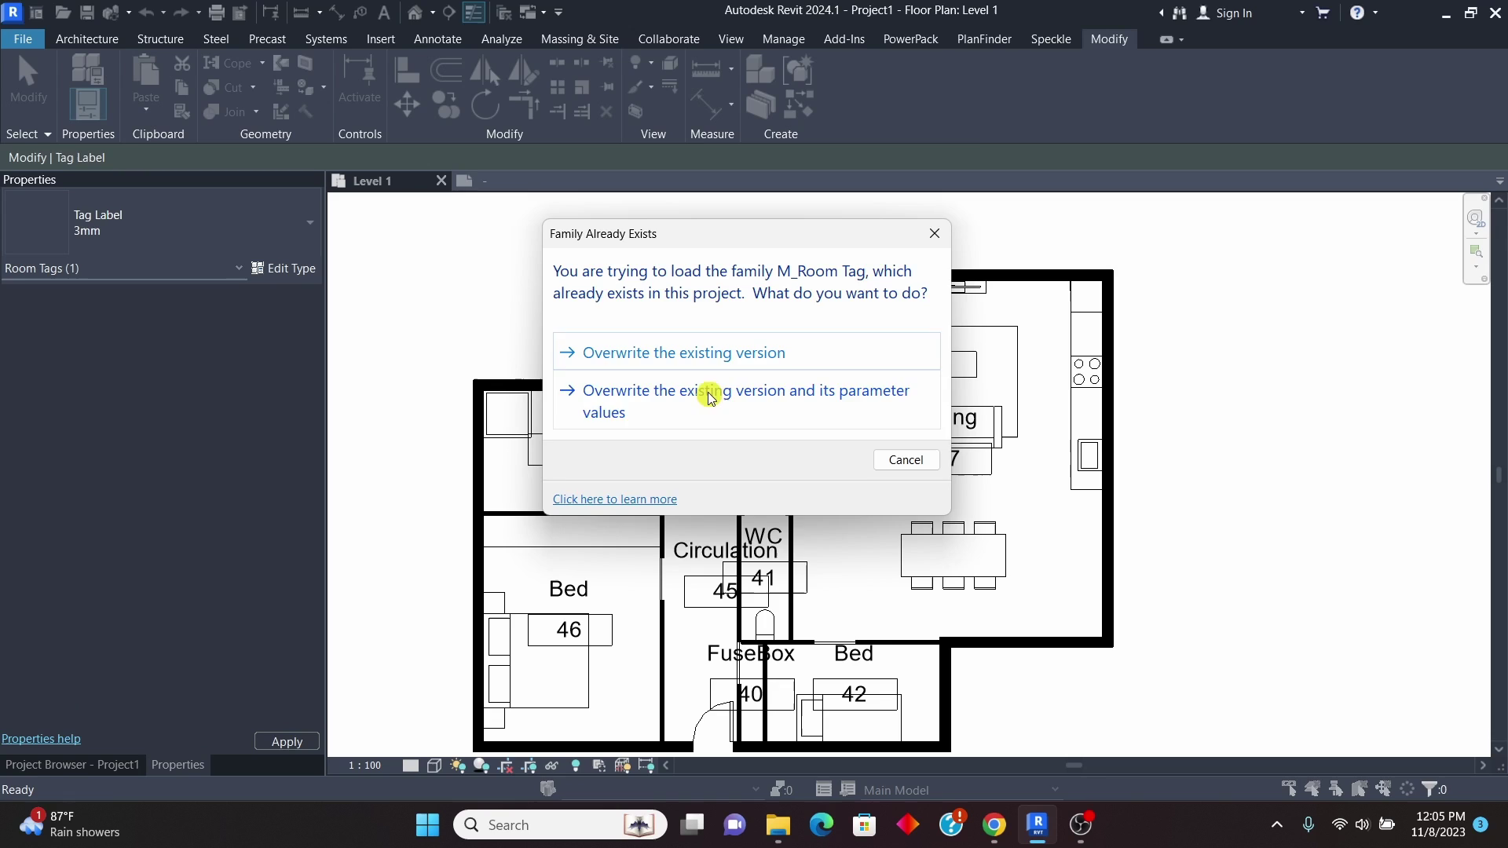
click(710, 396)
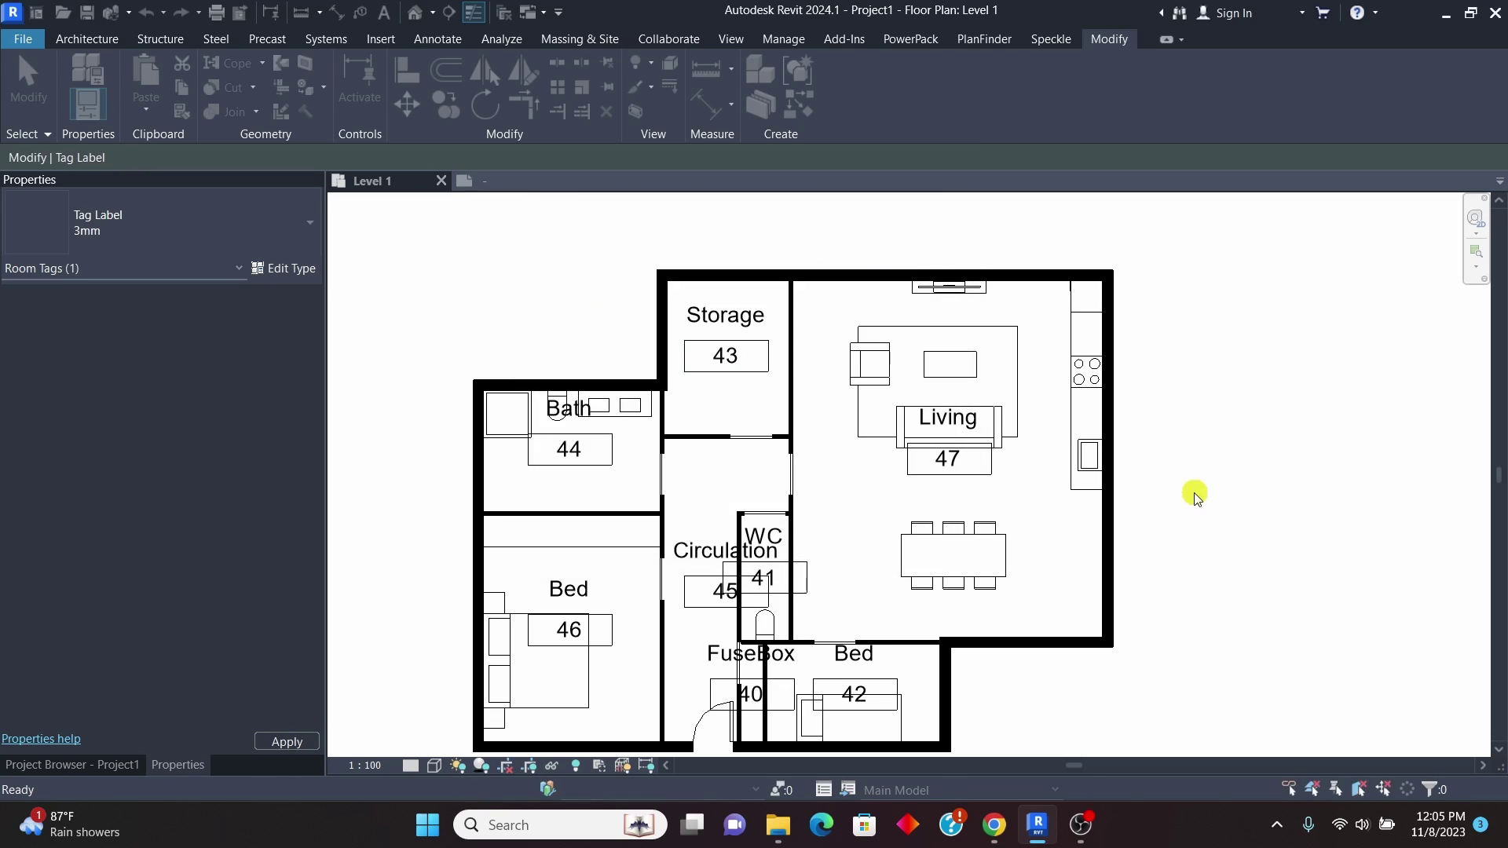
Move the Circulation room tag up into the wider part of the hallway, above the WC.
scroll(1194, 495, down, 3)
scroll(597, 499, up, 4)
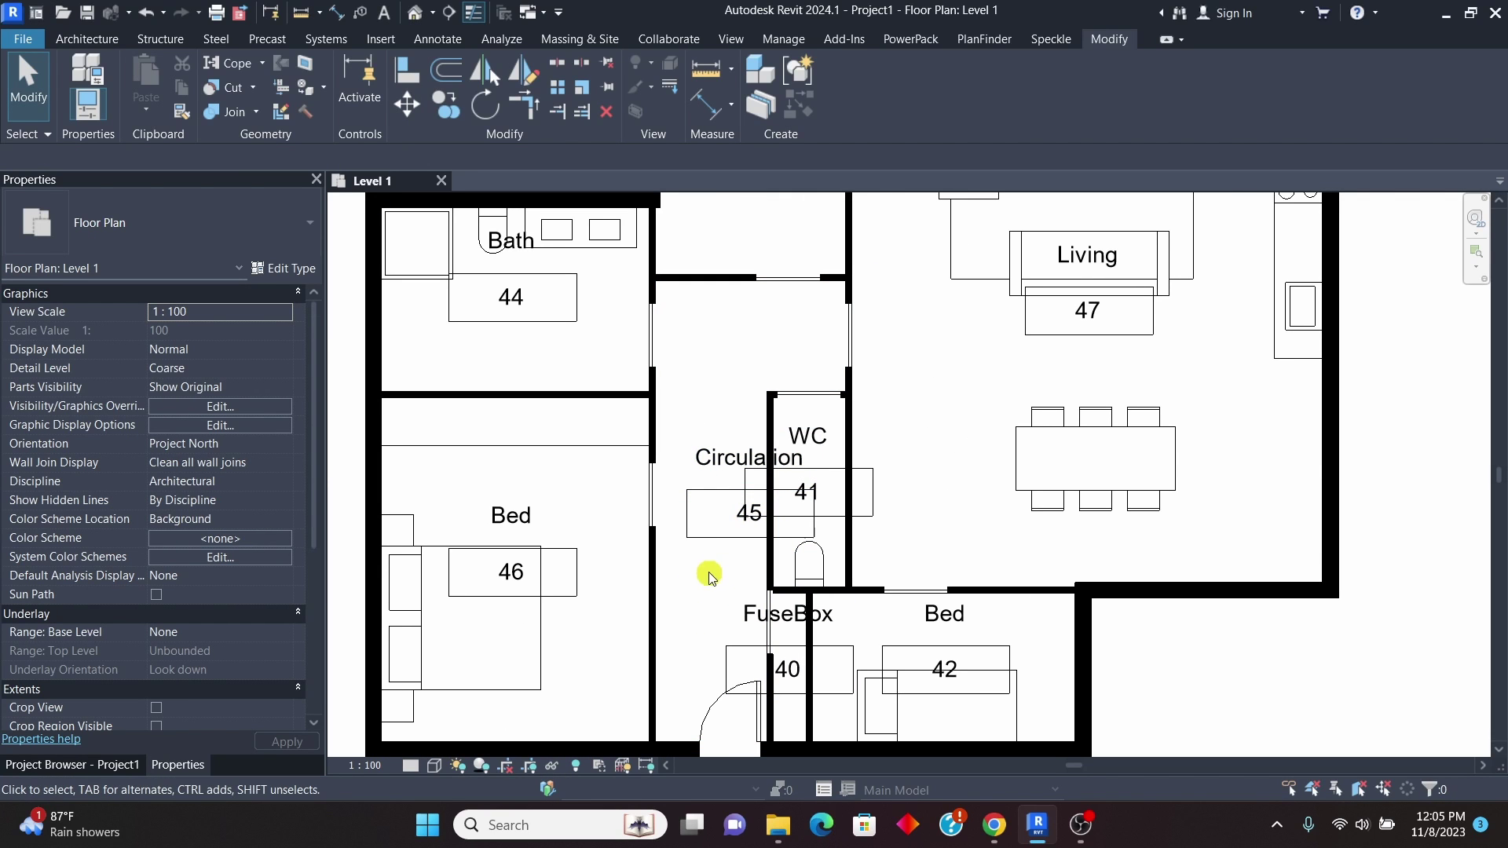
click(701, 529)
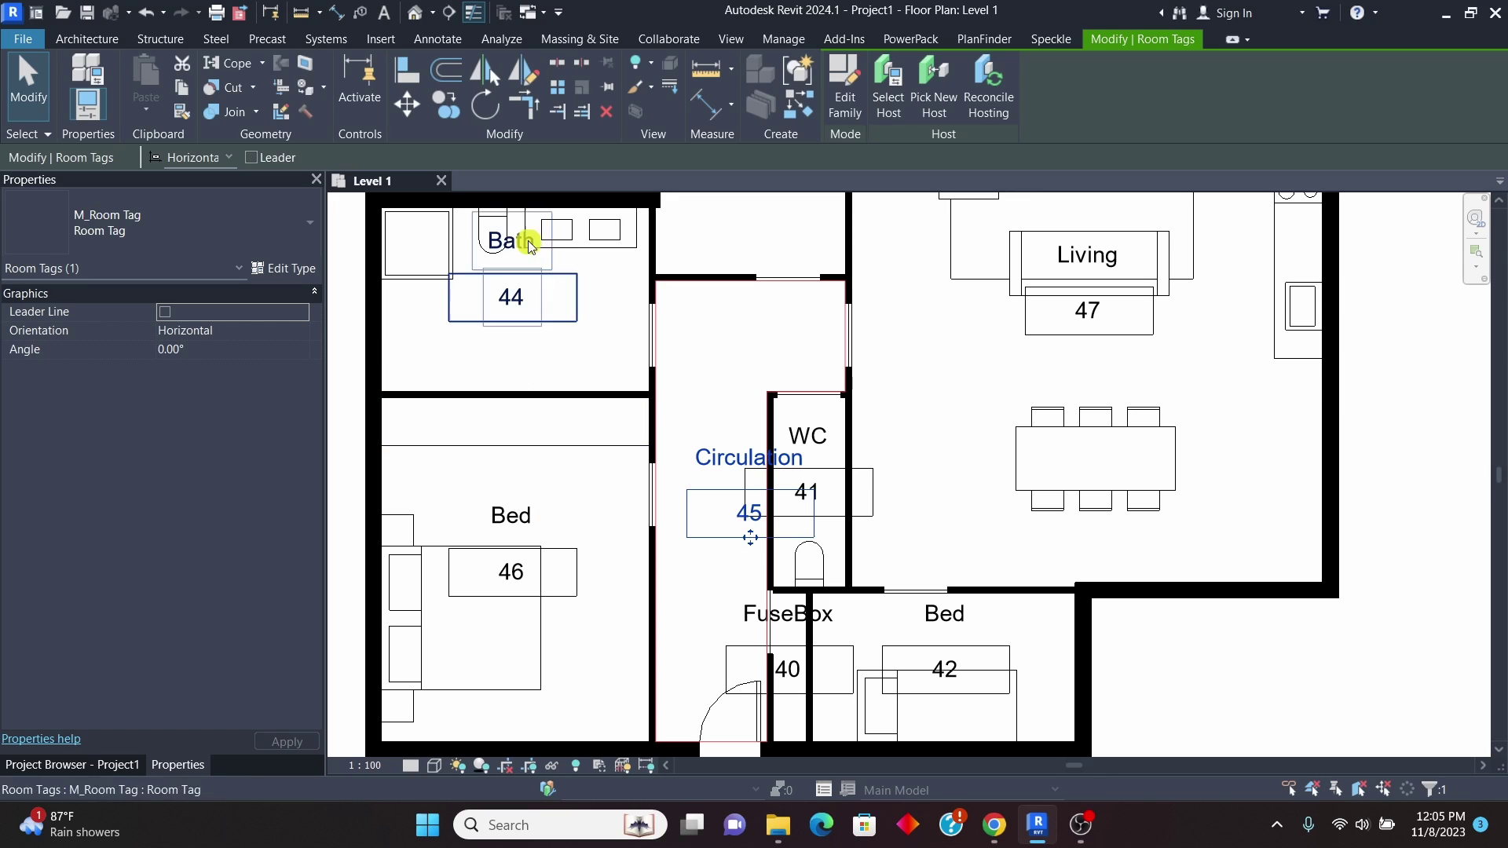
drag(750, 537, 720, 425)
scroll(1152, 492, down, 2)
click(1195, 525)
scroll(1029, 457, down, 2)
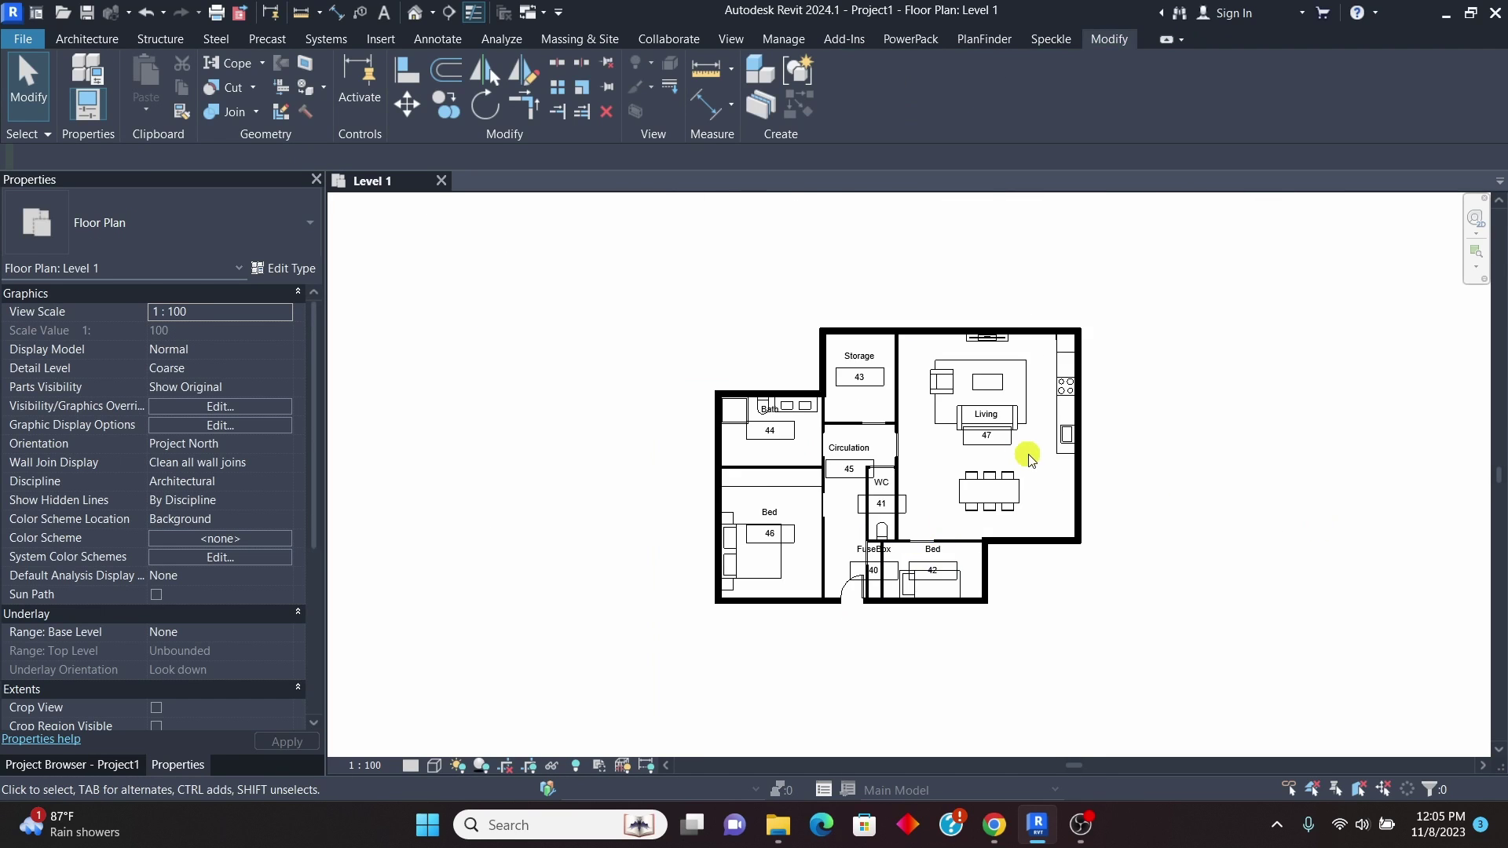
scroll(1029, 457, up, 2)
scroll(817, 413, down, 2)
scroll(731, 483, up, 1)
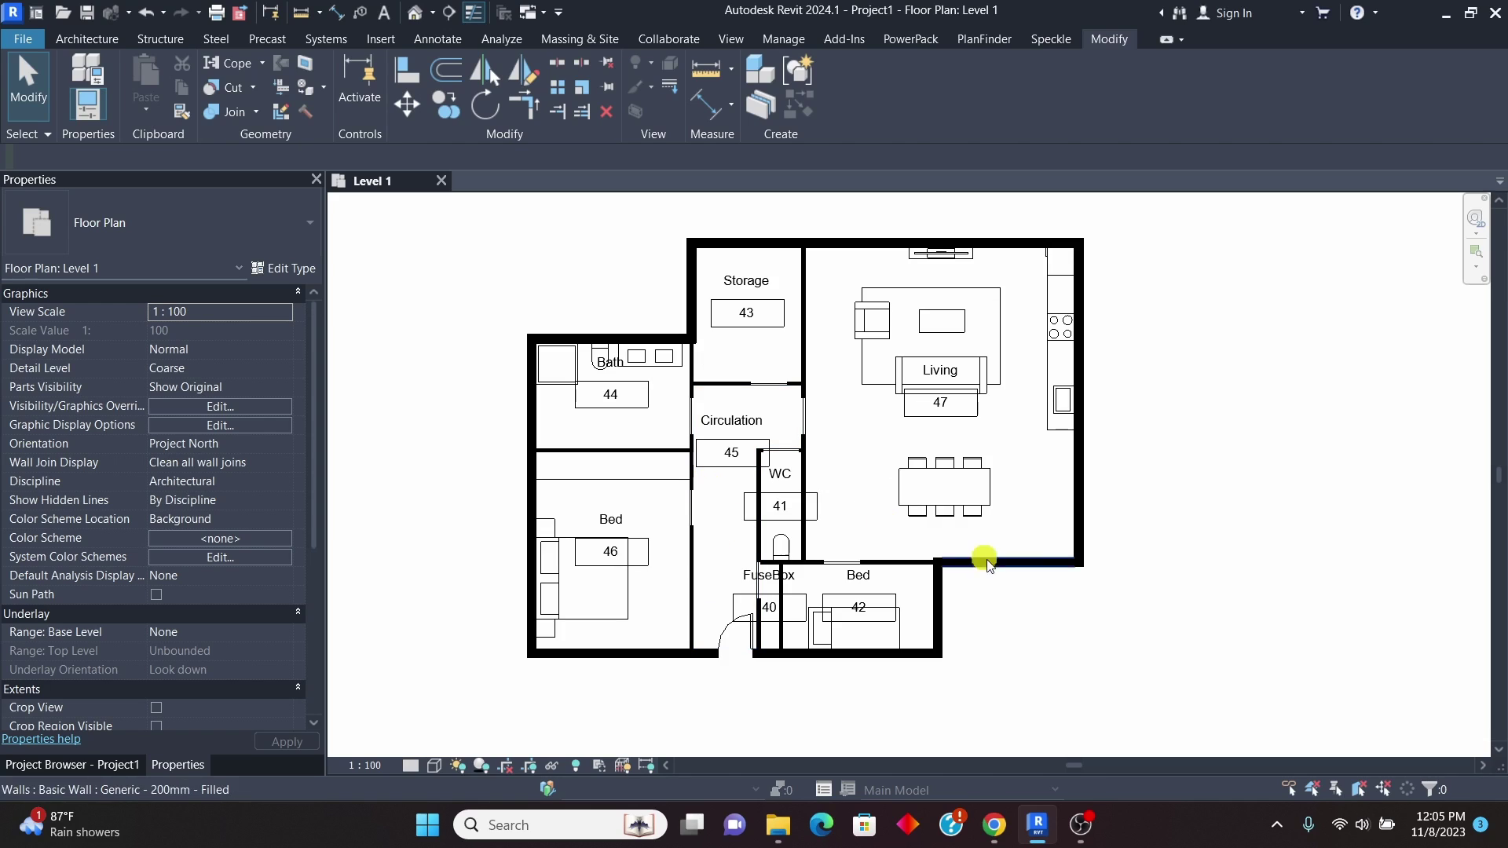